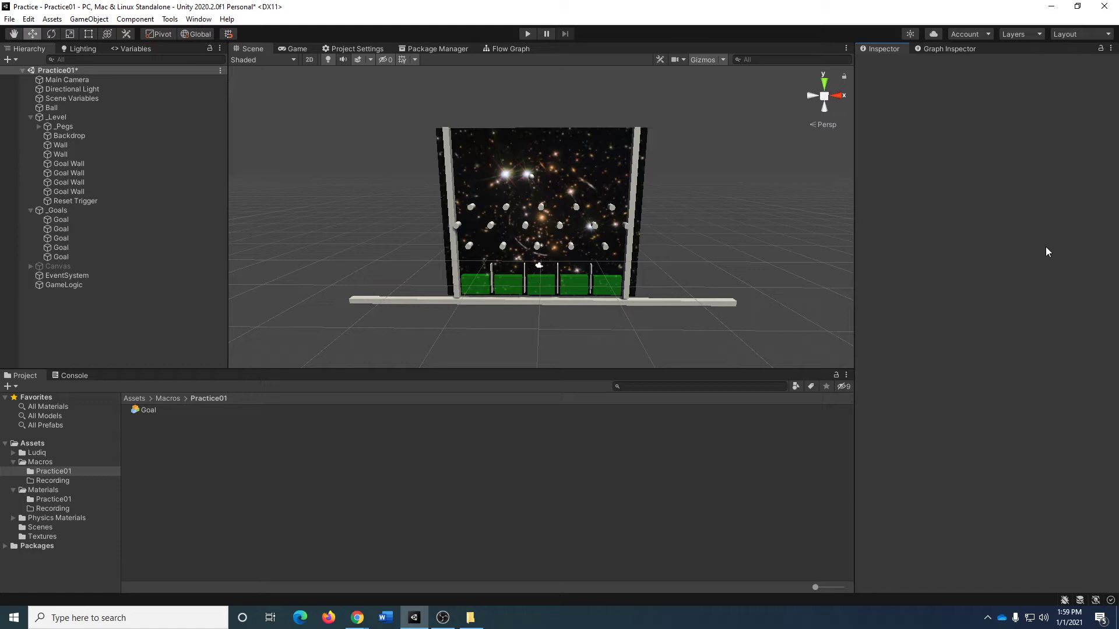
Create a new scene from the Basic (Built-in) template, discarding the unsaved changes to Practice01.
{"action": "key", "text": "ctrl+n"}
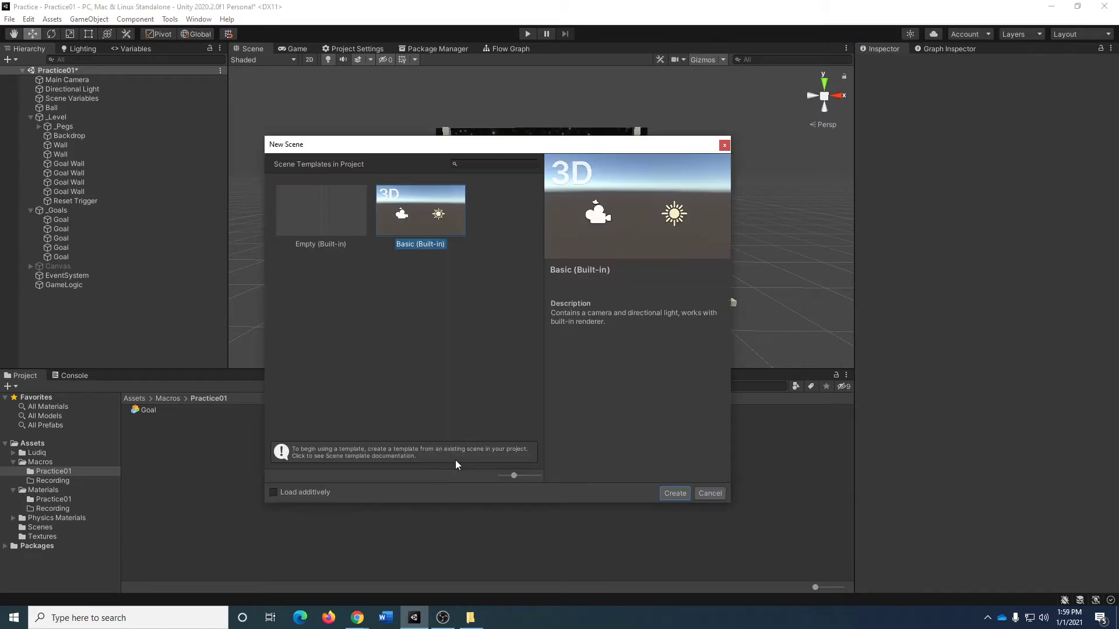
{"action": "left_click", "coordinate": [430, 220]}
{"action": "left_click", "coordinate": [675, 495]}
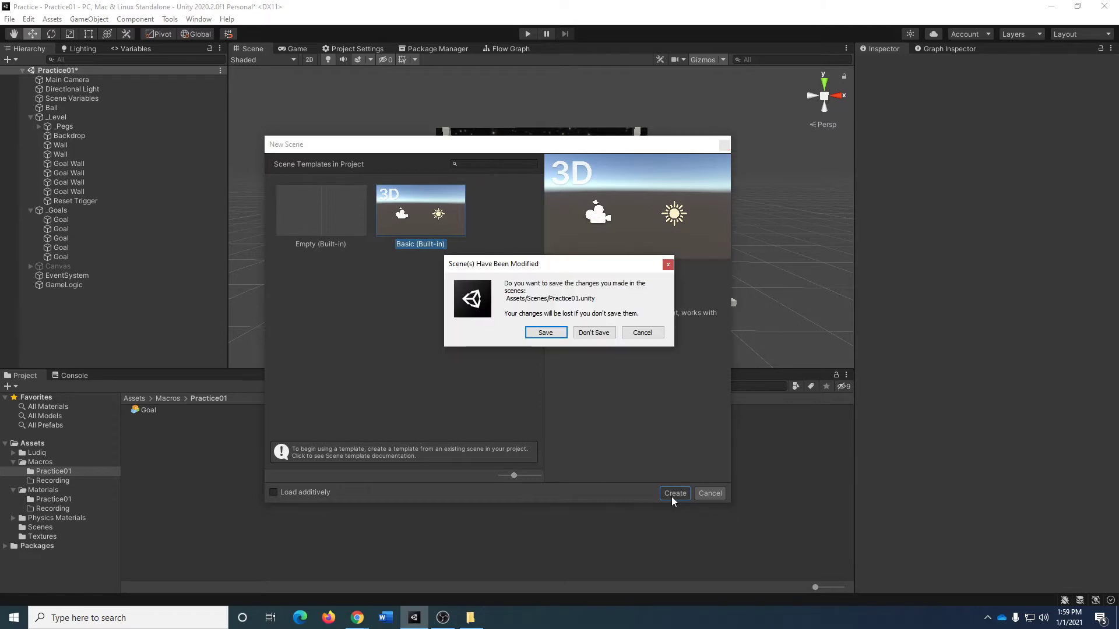
{"action": "left_click", "coordinate": [585, 335]}
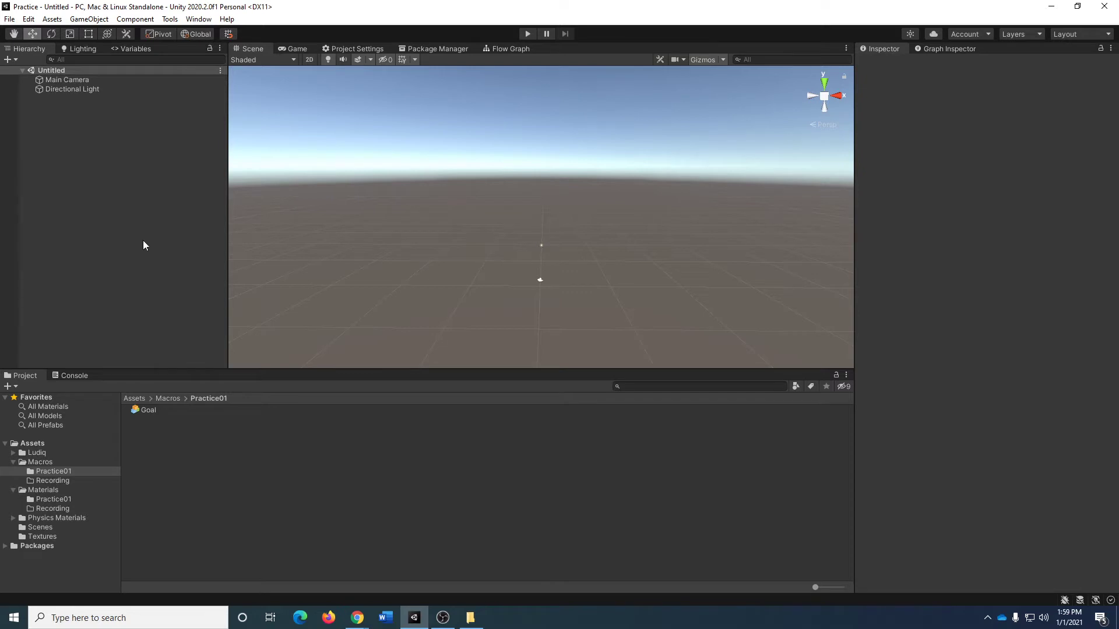
Save the new scene as Recording in the Scenes folder.
{"action": "key", "text": "ctrl+s"}
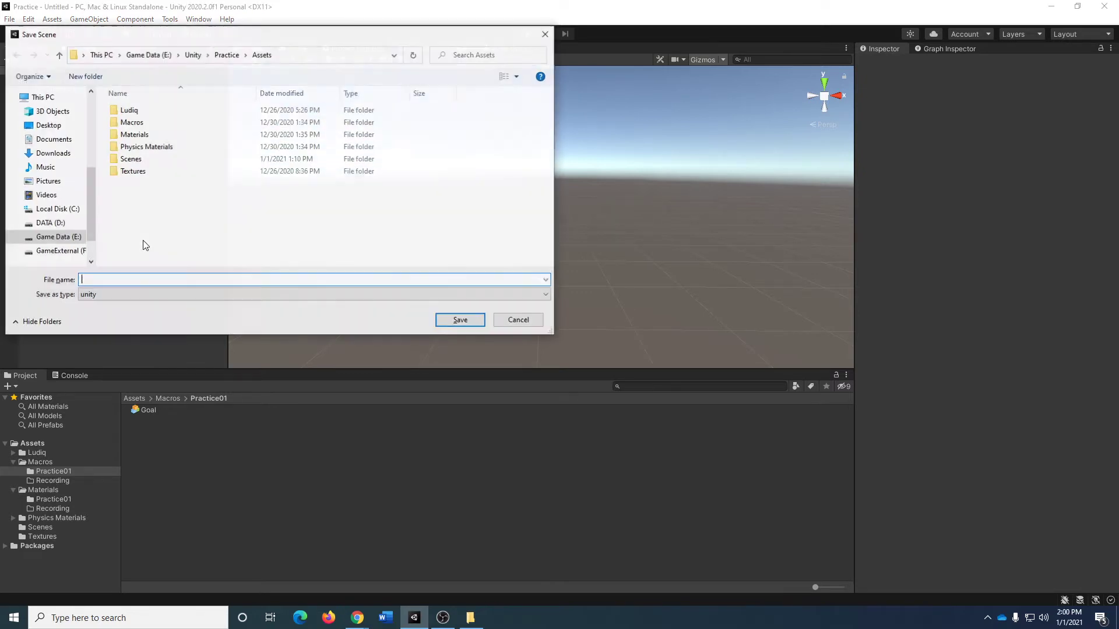
{"action": "left_click", "coordinate": [172, 158]}
{"action": "double_click", "coordinate": [172, 158]}
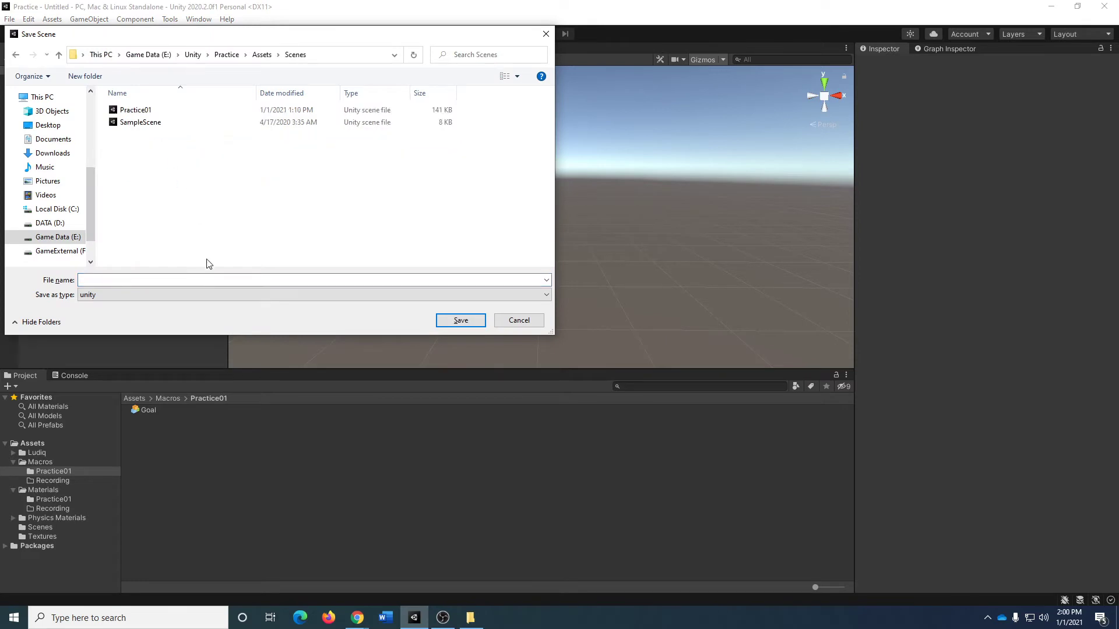
{"action": "type", "text": "Rtrecor"}
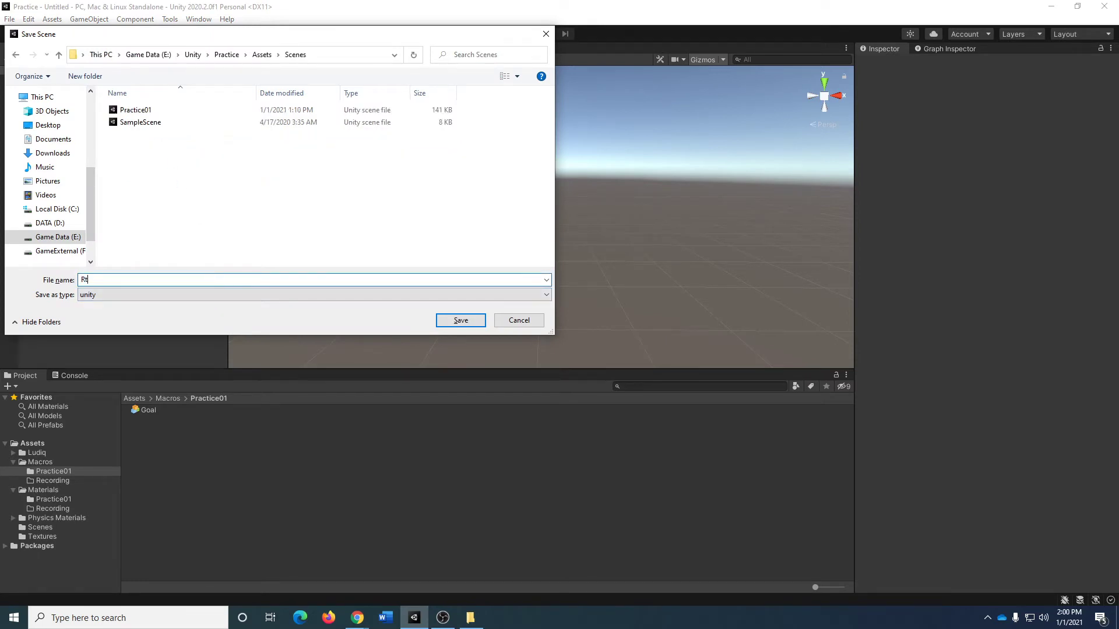
{"action": "key", "text": "BackSpace"}
{"action": "key", "text": "BackSpace"}
{"action": "key", "text": "BackSpace"}
{"action": "key", "text": "BackSpace"}
{"action": "key", "text": "BackSpace"}
{"action": "key", "text": "BackSpace"}
{"action": "type", "text": "ecording"}
{"action": "key", "text": "Return"}
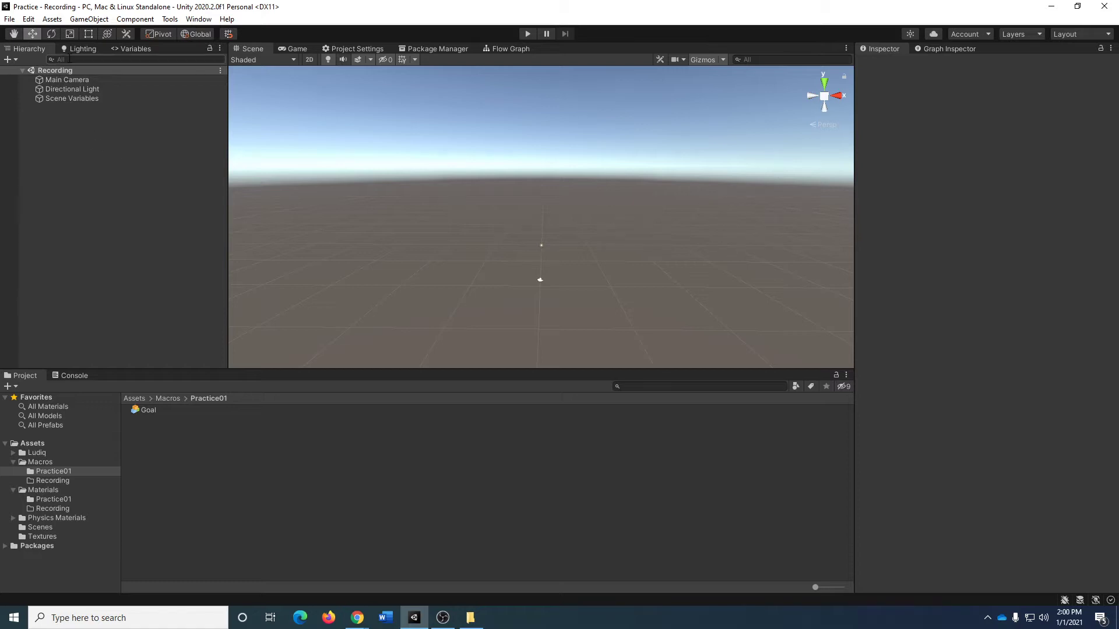
Remove the skybox from the scene's environment lighting by setting the Skybox Material to None.
{"action": "left_click", "coordinate": [83, 49]}
{"action": "left_click", "coordinate": [199, 20]}
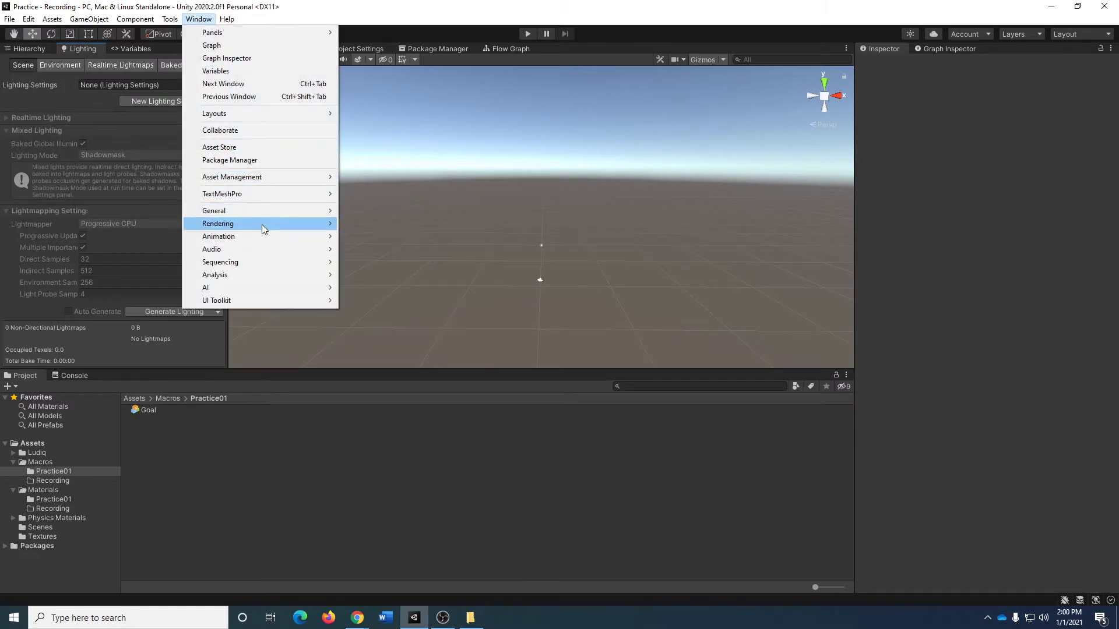
{"action": "mouse_move", "coordinate": [261, 225]}
{"action": "left_click", "coordinate": [356, 224]}
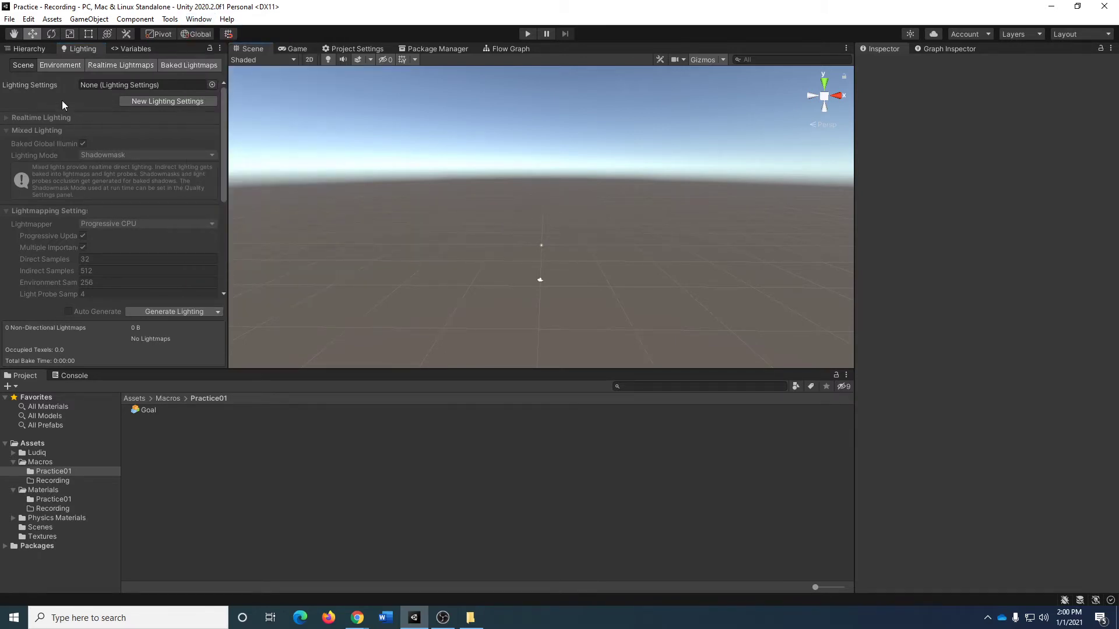
{"action": "left_click", "coordinate": [49, 67]}
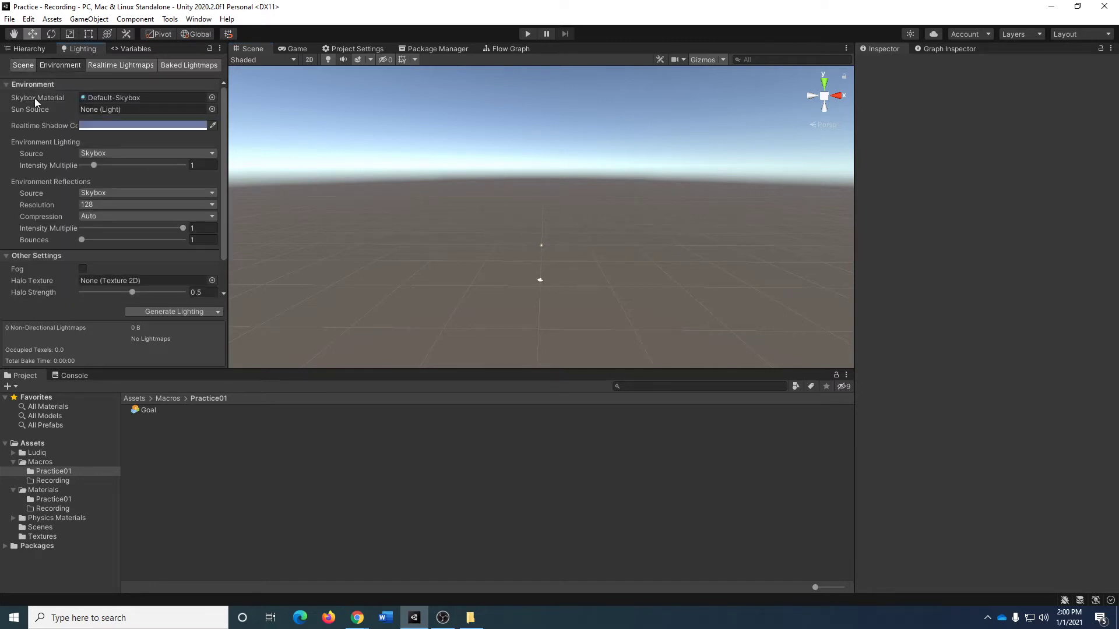
{"action": "left_click", "coordinate": [212, 98]}
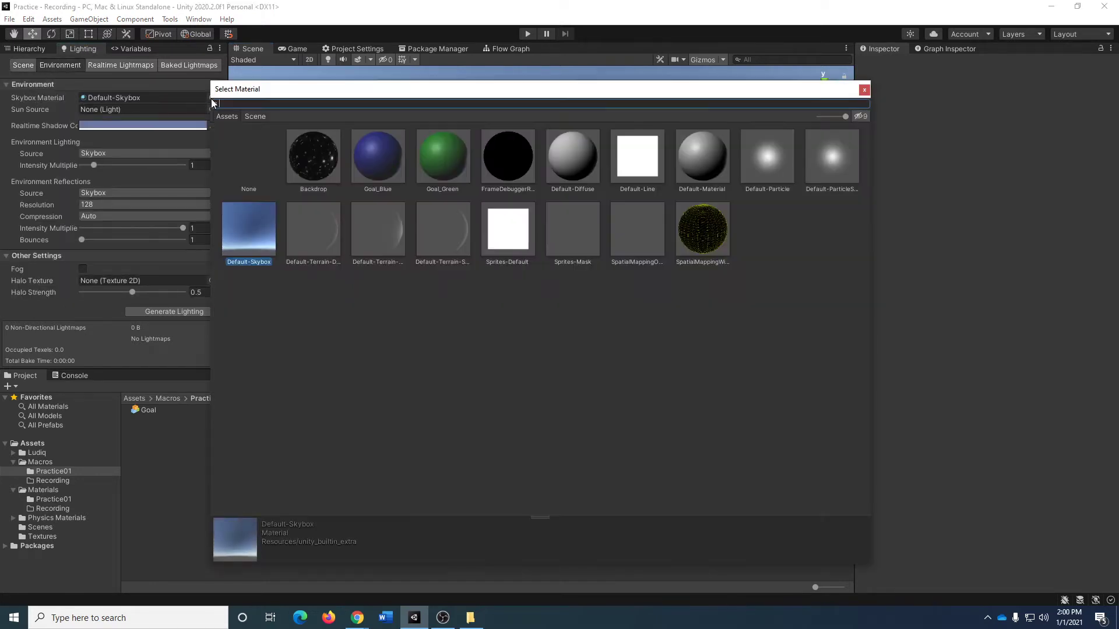
{"action": "double_click", "coordinate": [257, 164]}
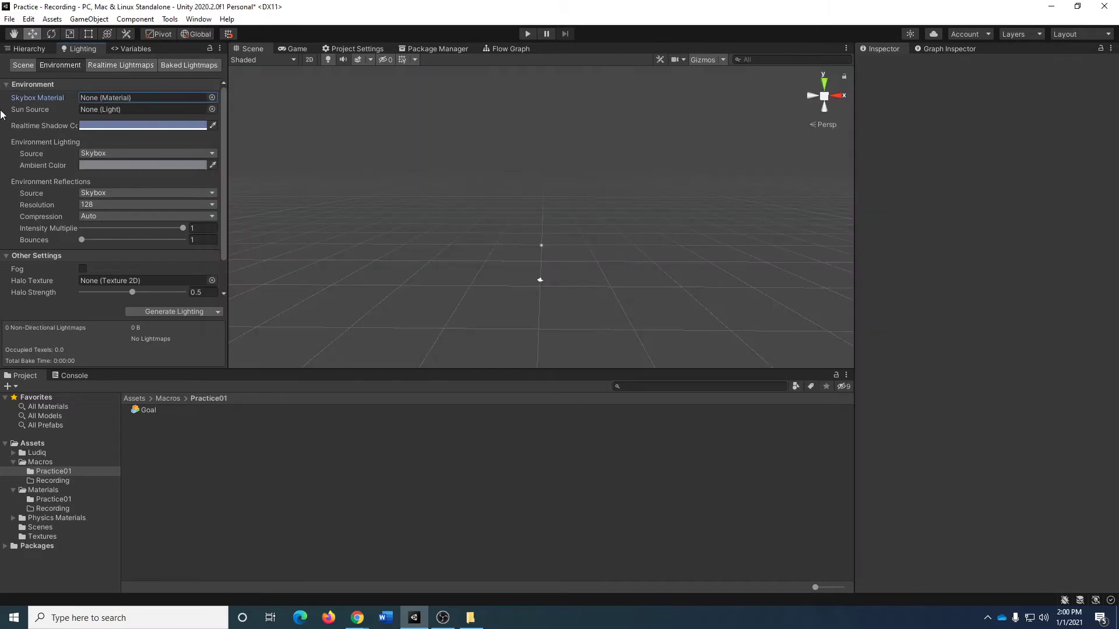
Set the Main Camera's Clear Flags to Solid Color with a black background (000000), and check the result in the Game view.
{"action": "left_click", "coordinate": [30, 47]}
{"action": "left_click", "coordinate": [67, 82]}
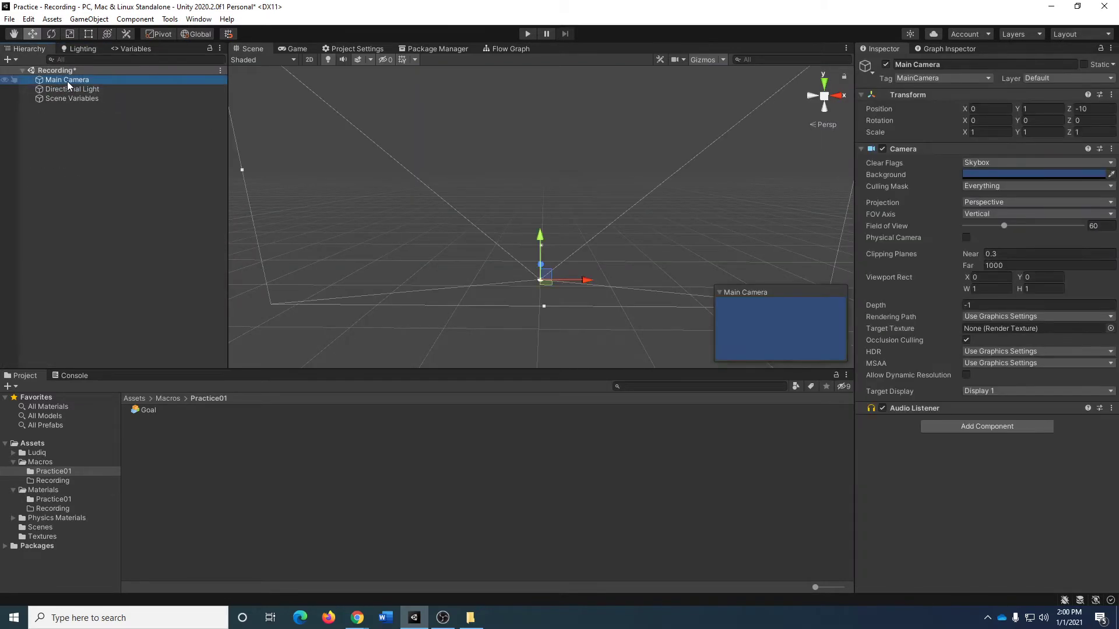
{"action": "left_click", "coordinate": [1009, 164]}
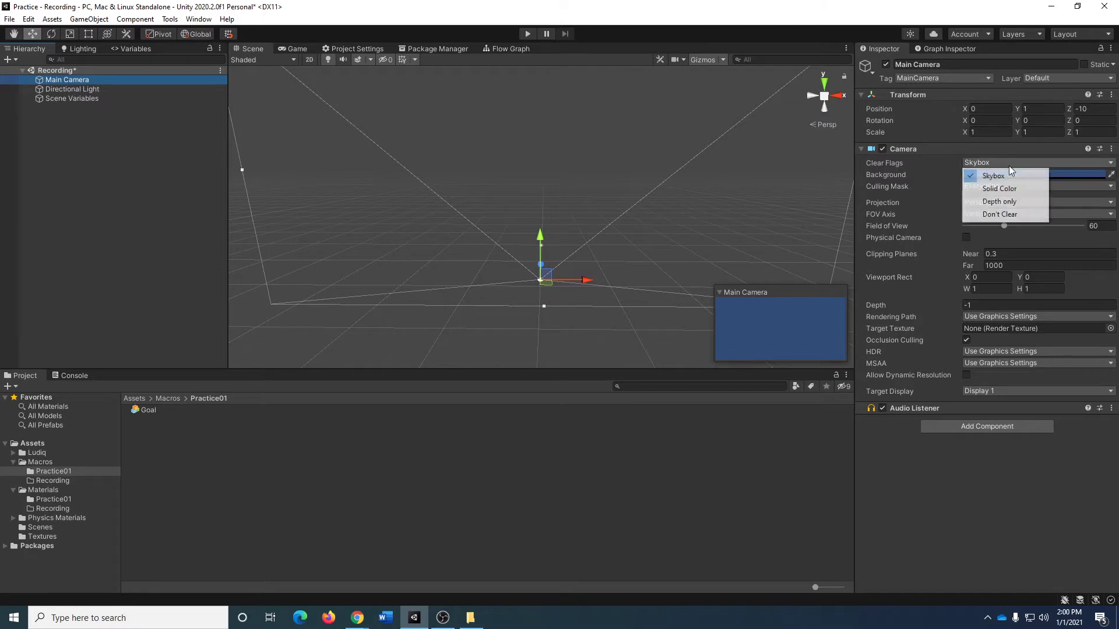
{"action": "left_click", "coordinate": [976, 190]}
{"action": "left_click", "coordinate": [990, 173]}
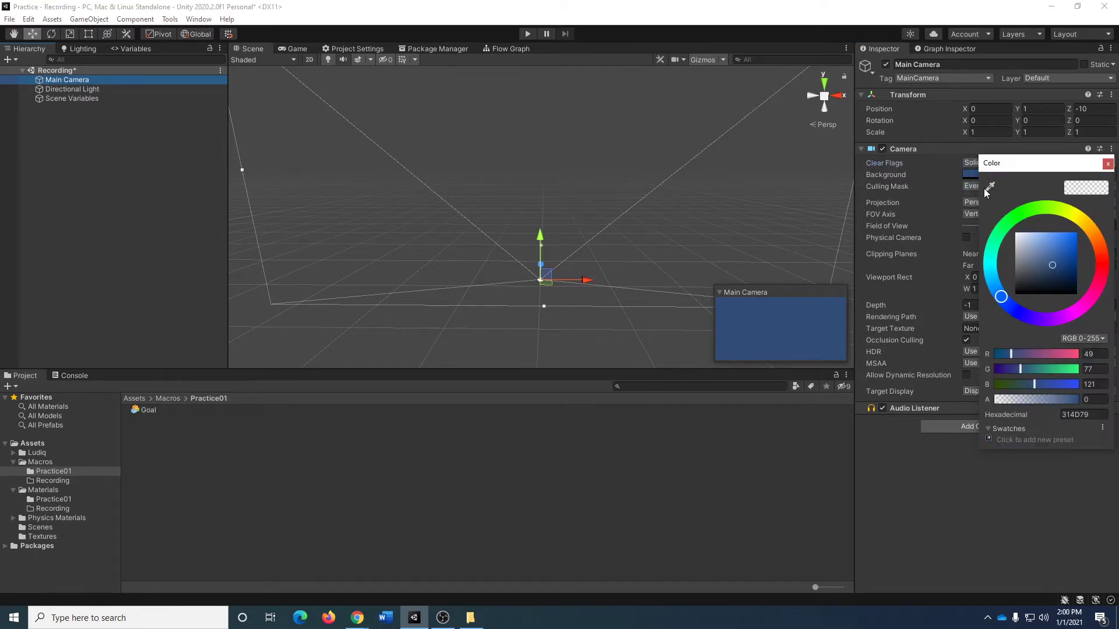
{"action": "left_click_drag", "start_coordinate": [1055, 264], "coordinate": [996, 318]}
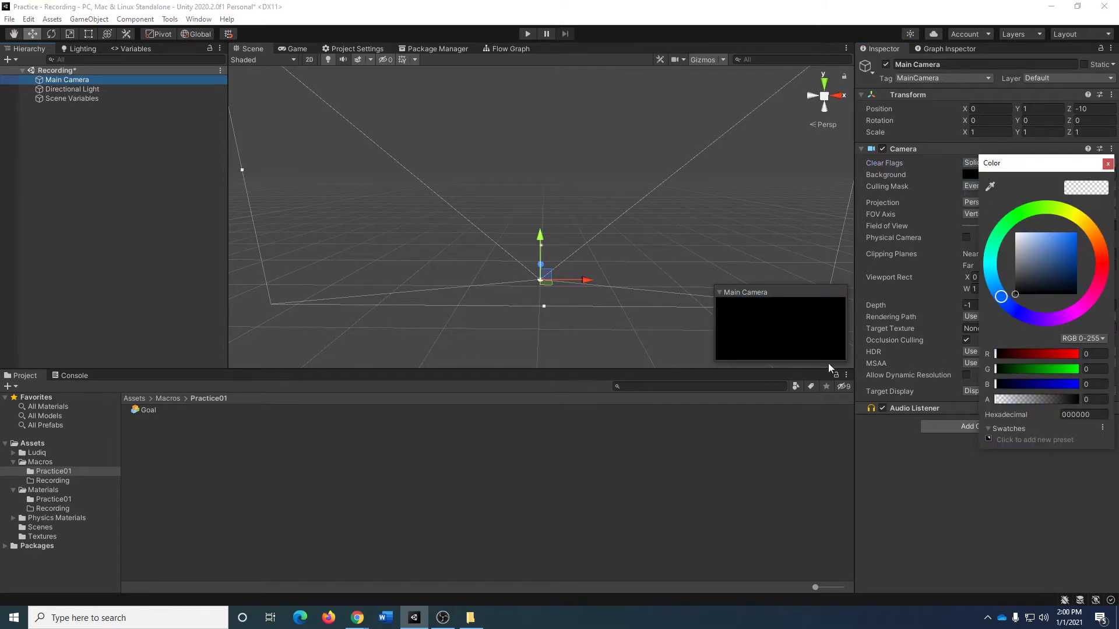
{"action": "left_click", "coordinate": [1107, 164]}
{"action": "left_click", "coordinate": [297, 49]}
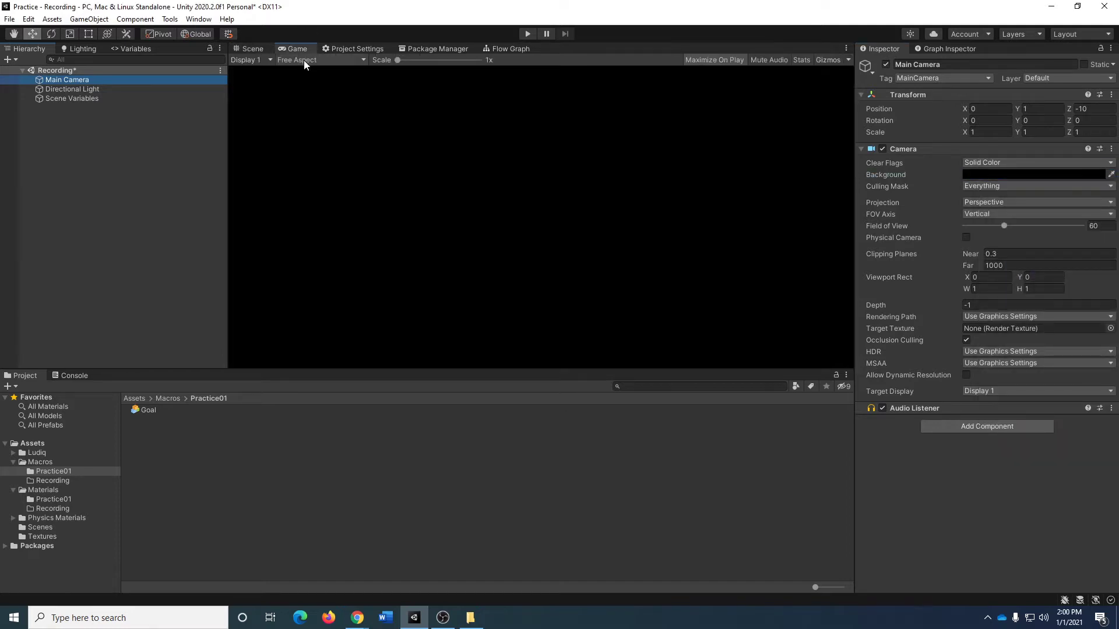
{"action": "left_click", "coordinate": [246, 52]}
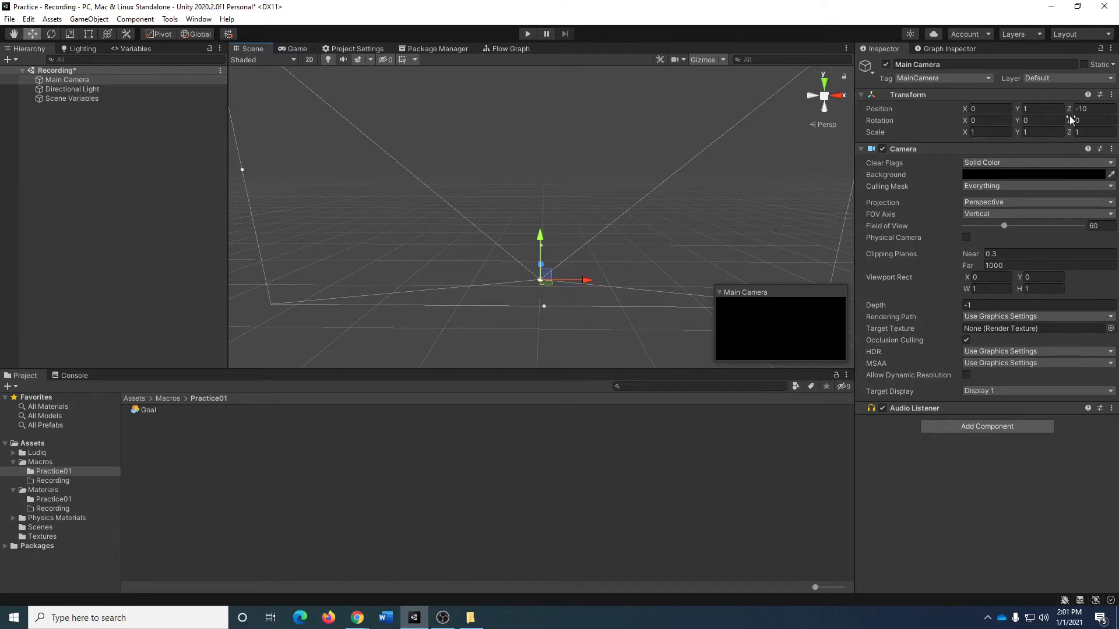
Set the Main Camera's position to Y 6.5 and Z -18.5.
{"action": "left_click", "coordinate": [1040, 107]}
{"action": "type", "text": "6"}
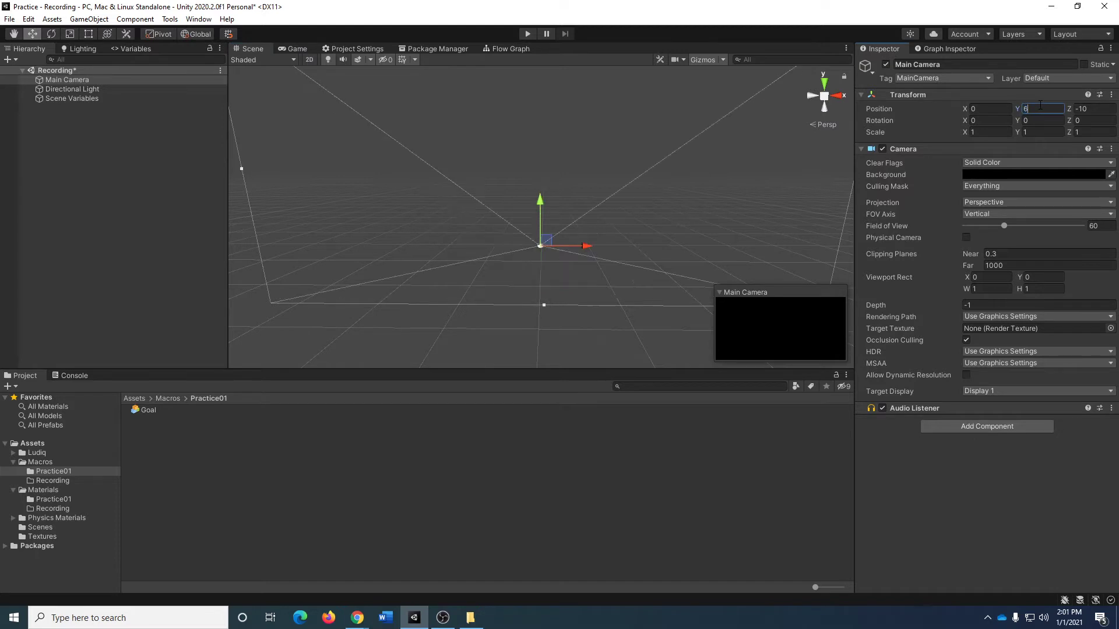
{"action": "type", "text": ".5"}
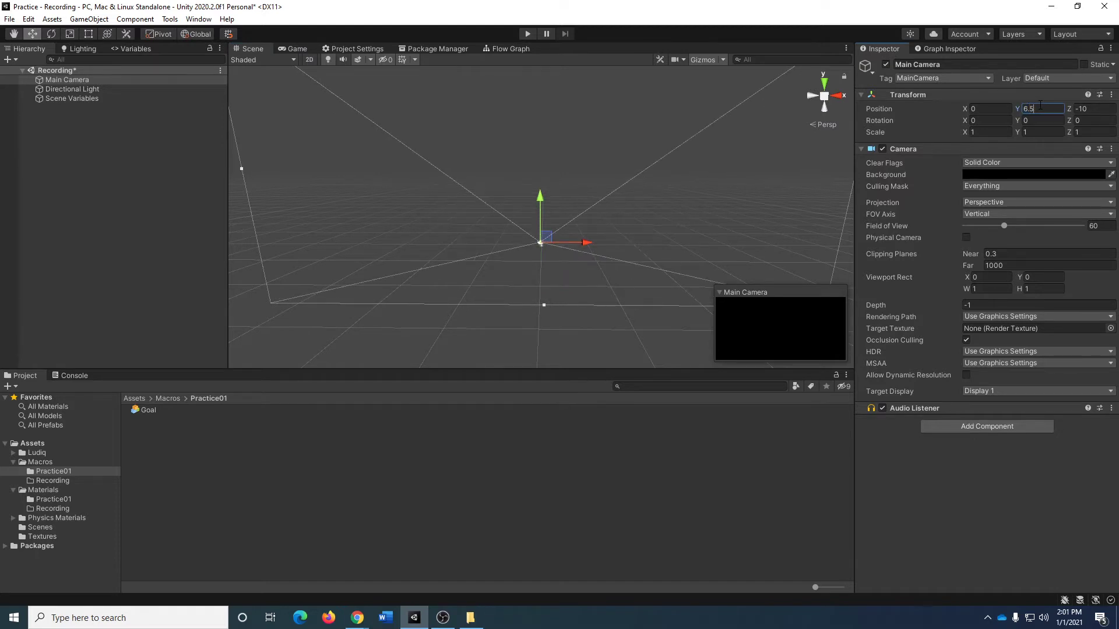
{"action": "key", "text": "Tab"}
{"action": "type", "text": "-18"}
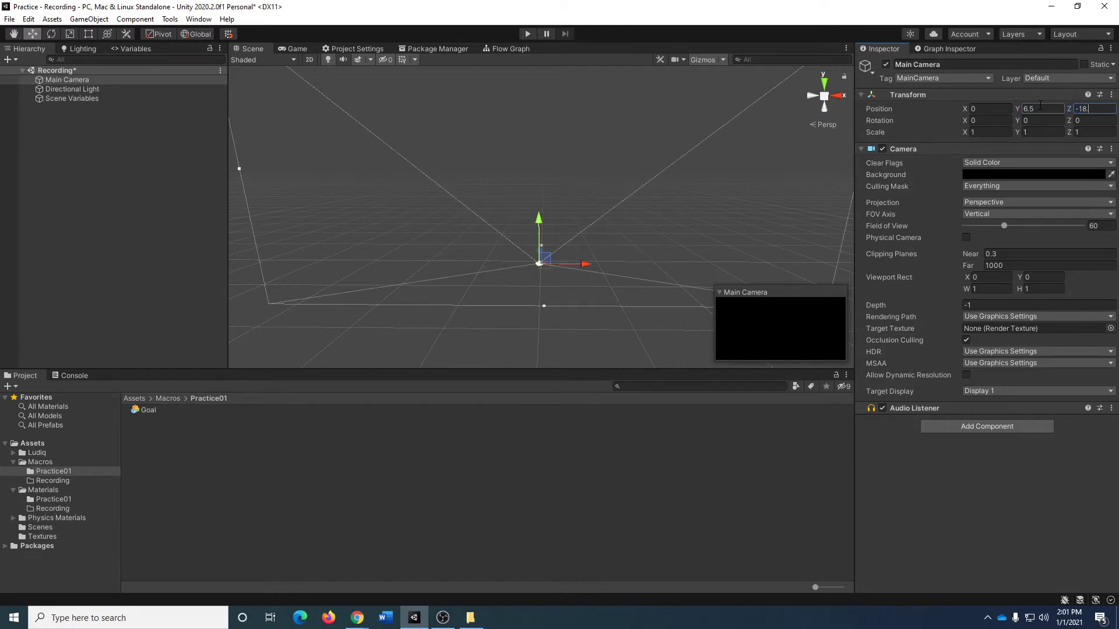
{"action": "type", "text": ".5"}
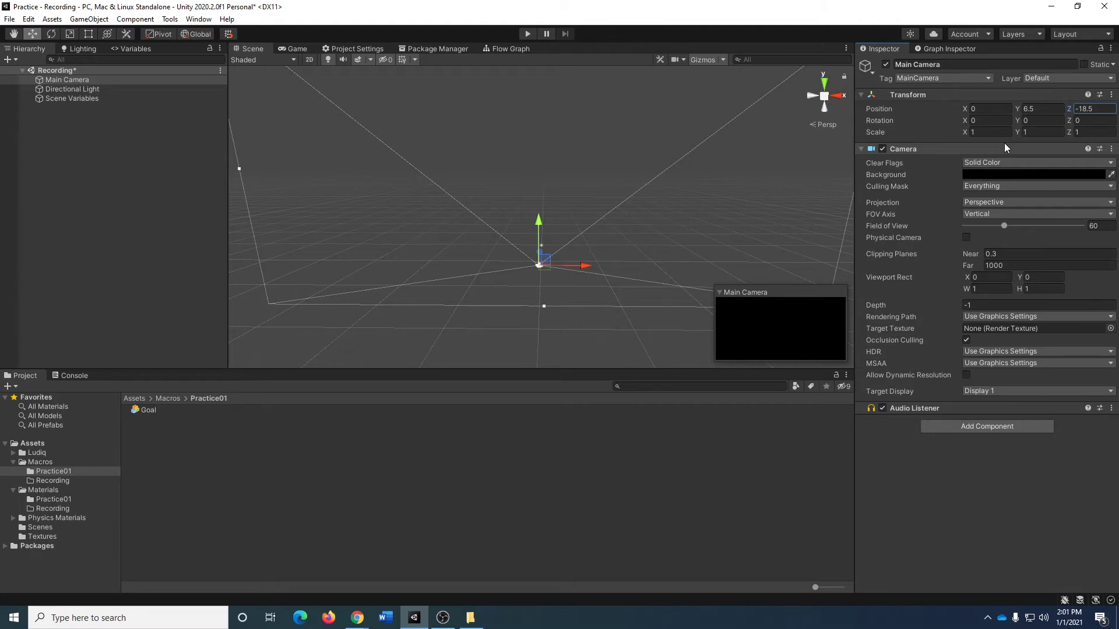
{"action": "left_click", "coordinate": [94, 137]}
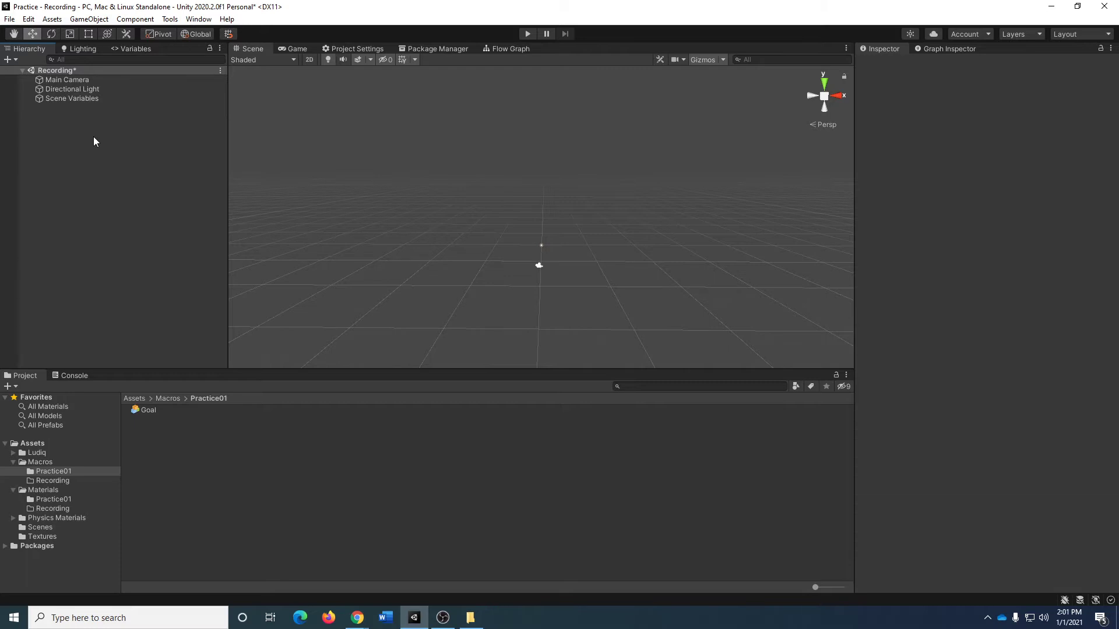
Add a 3D Plane object to the scene.
{"action": "right_click", "coordinate": [85, 131]}
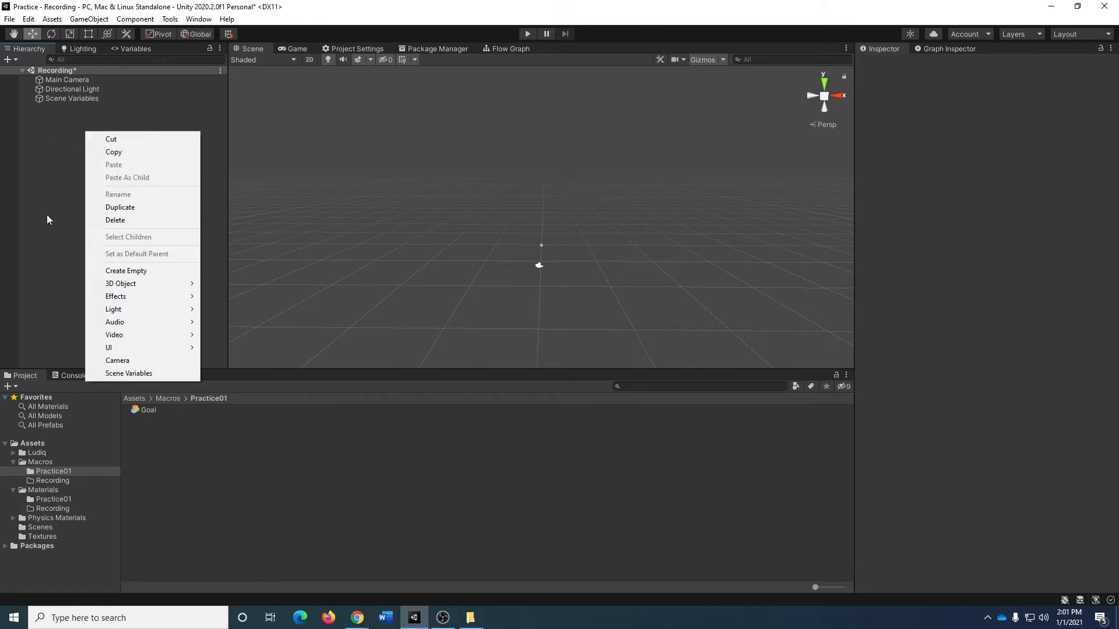
{"action": "mouse_move", "coordinate": [155, 288]}
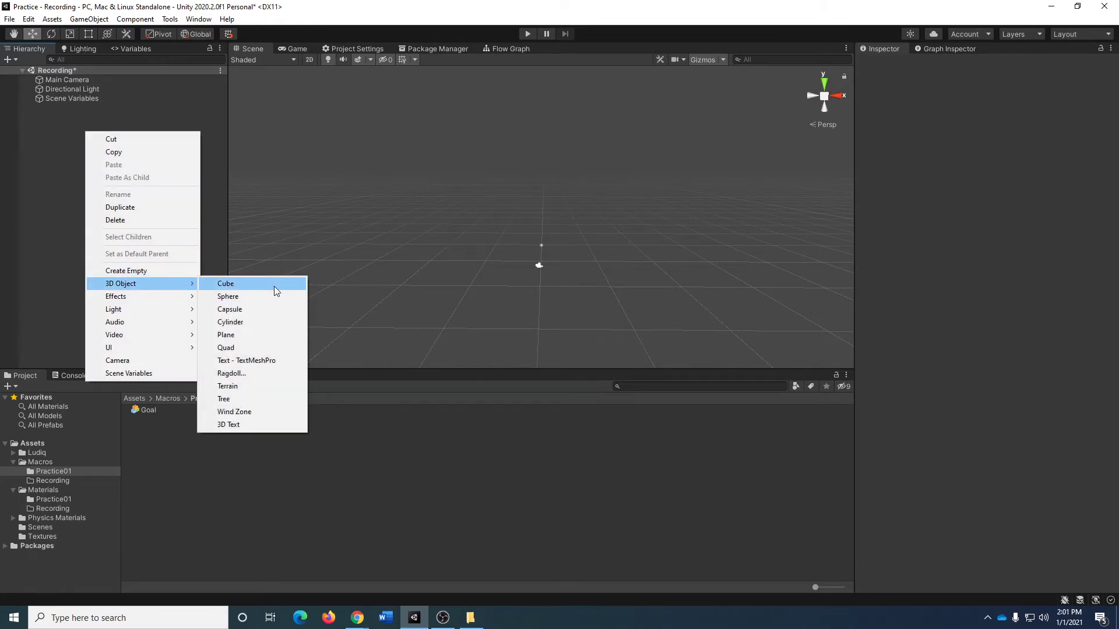
{"action": "left_click", "coordinate": [268, 336]}
{"action": "left_click", "coordinate": [133, 237]}
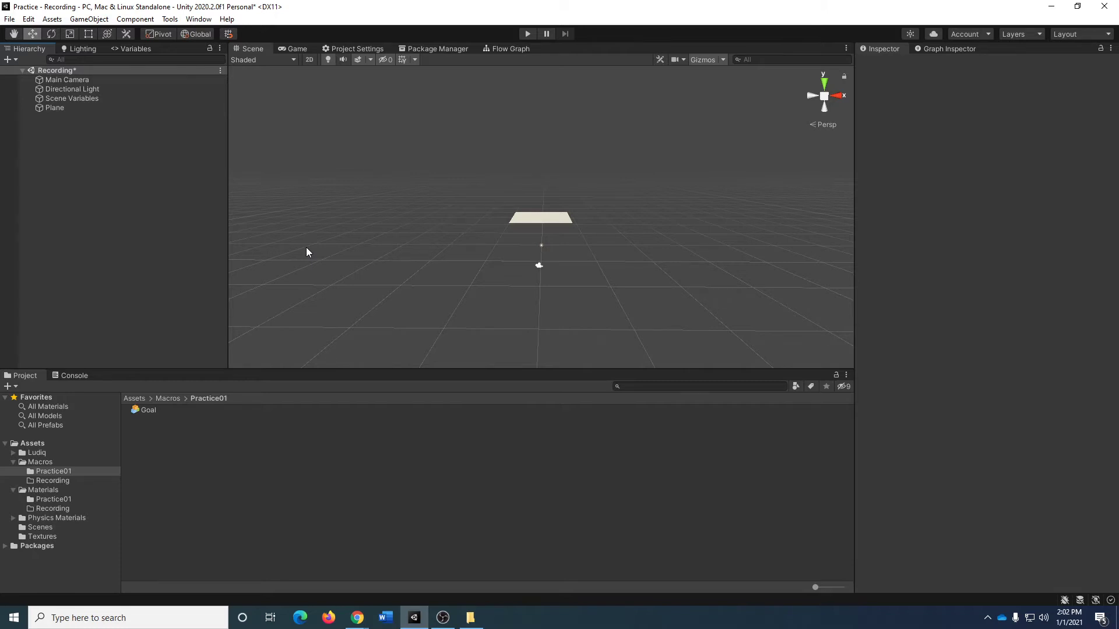
Set the plane's Y position to 0 and frame it in the Scene view.
{"action": "left_click", "coordinate": [72, 108]}
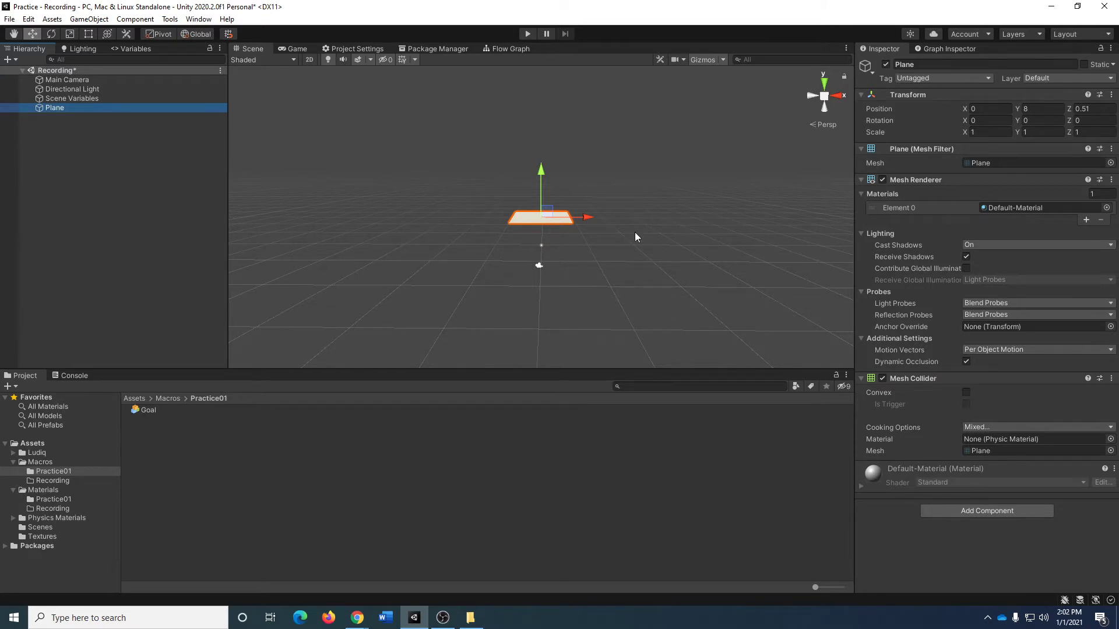
{"action": "scroll", "coordinate": [635, 232], "scroll_direction": "up", "scroll_amount": 10}
{"action": "key", "text": "e"}
{"action": "right_click_drag", "start_coordinate": [613, 215], "coordinate": [595, 268]}
{"action": "left_click", "coordinate": [1046, 109]}
{"action": "type", "text": "0"}
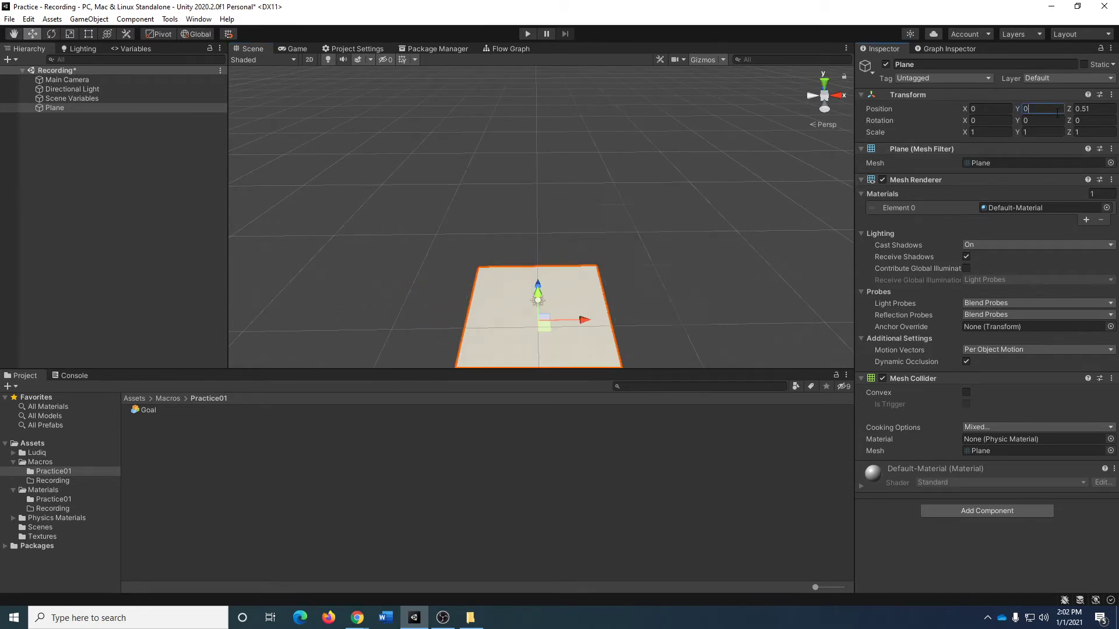
{"action": "key", "text": "Return"}
{"action": "key", "text": "f"}
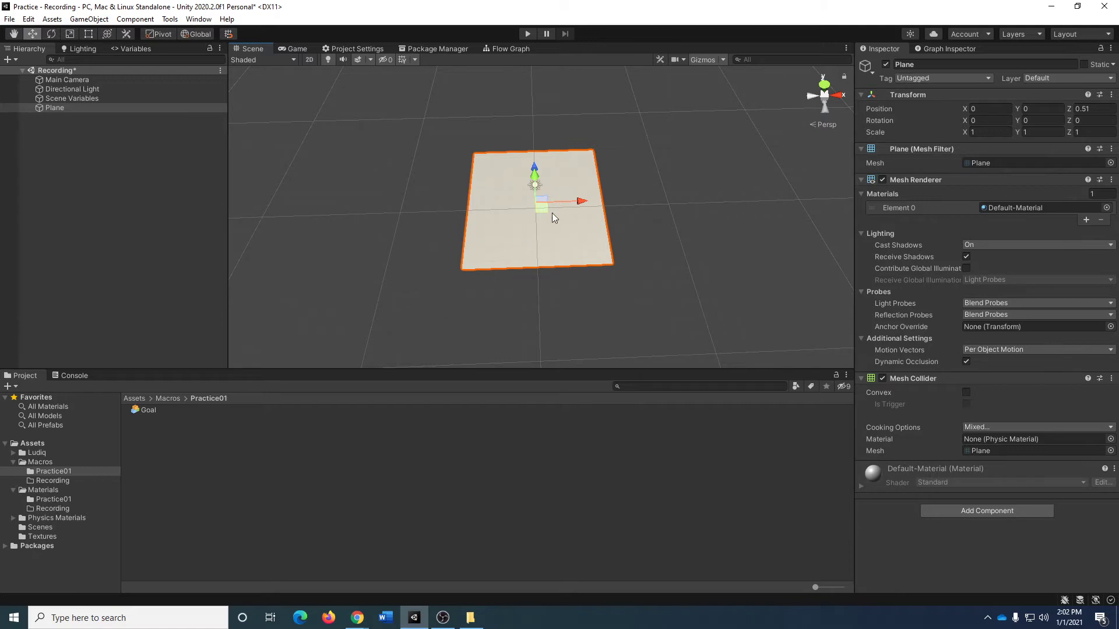
{"action": "scroll", "coordinate": [448, 200], "scroll_direction": "up", "scroll_amount": 5}
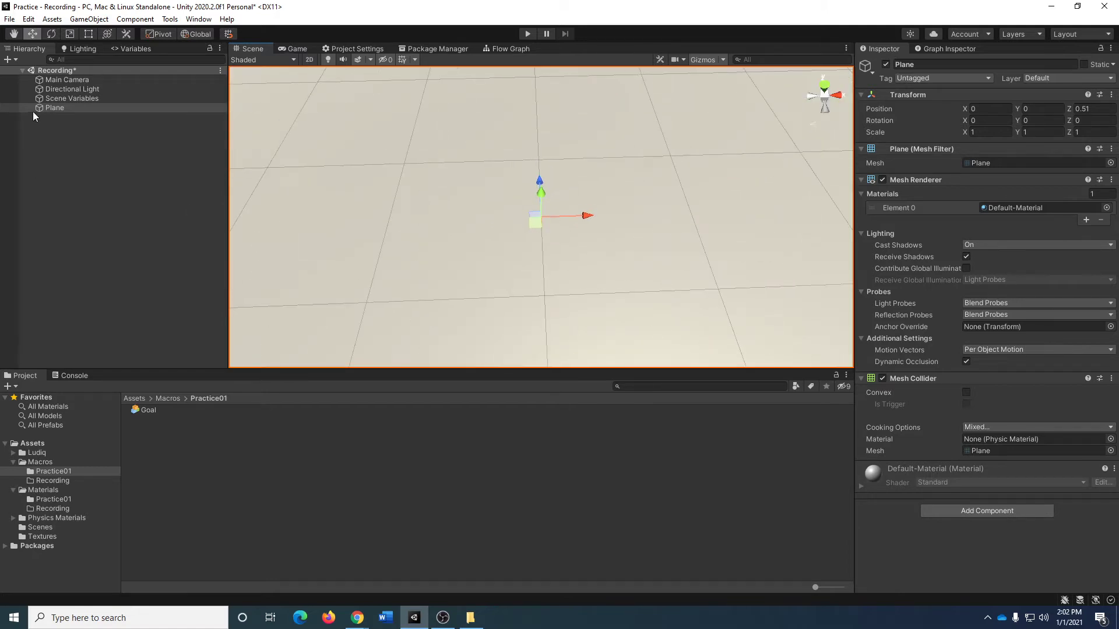
Add a default cube and place it on the plane's near corner at X -4.5, Y 0.5, Z -3.99 to compare their sizes.
{"action": "right_click", "coordinate": [75, 162]}
{"action": "mouse_move", "coordinate": [156, 315]}
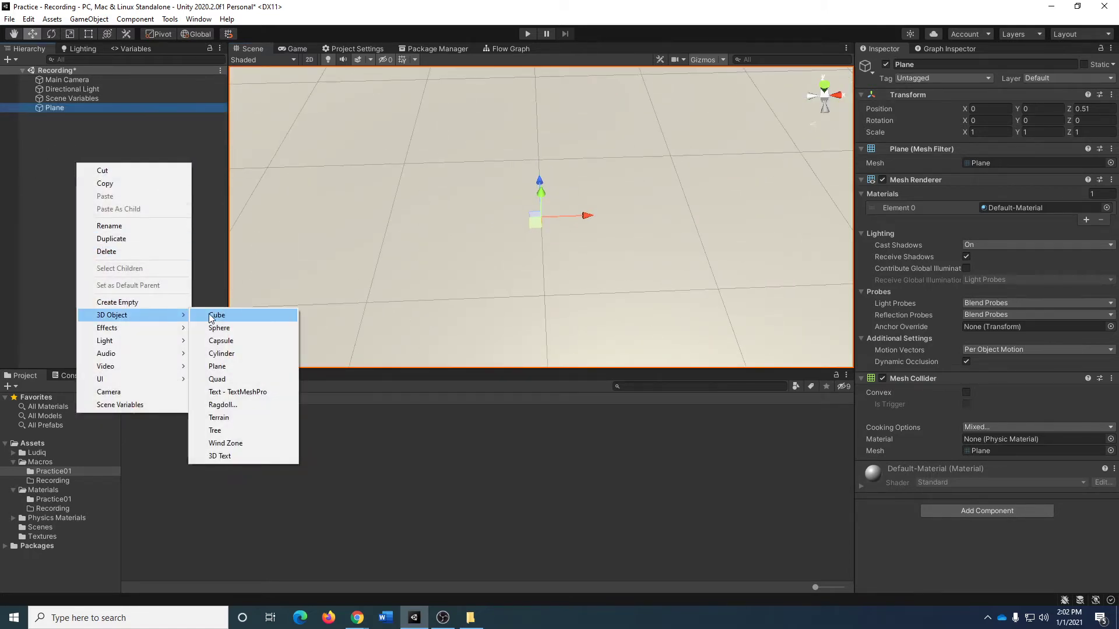
{"action": "left_click", "coordinate": [213, 314]}
{"action": "right_click_drag", "start_coordinate": [600, 215], "coordinate": [598, 273]}
{"action": "key", "text": "s"}
{"action": "right_click_drag", "start_coordinate": [597, 273], "coordinate": [596, 271]}
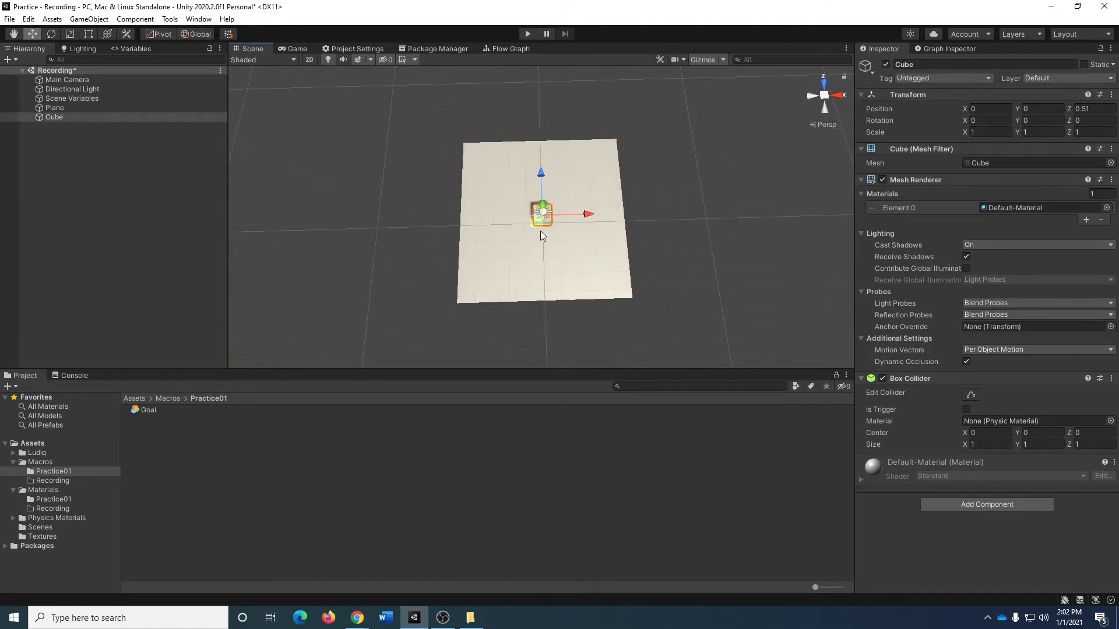
{"action": "left_click_drag", "start_coordinate": [534, 225], "coordinate": [453, 304]}
{"action": "right_click_drag", "start_coordinate": [561, 301], "coordinate": [583, 247]}
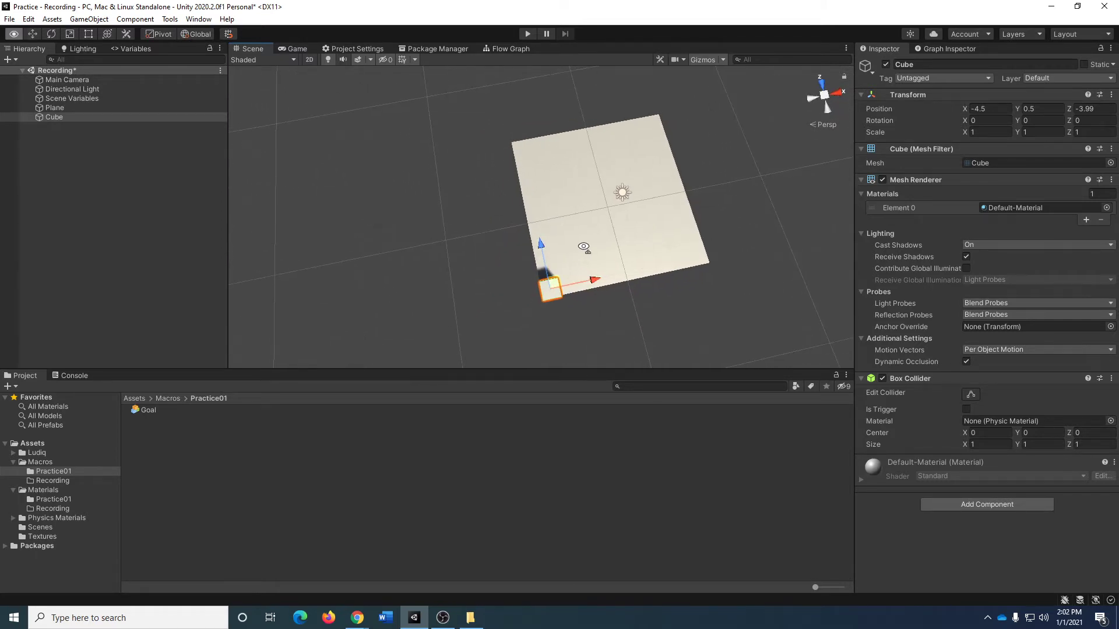
{"action": "right_click_drag", "start_coordinate": [584, 247], "coordinate": [759, 208]}
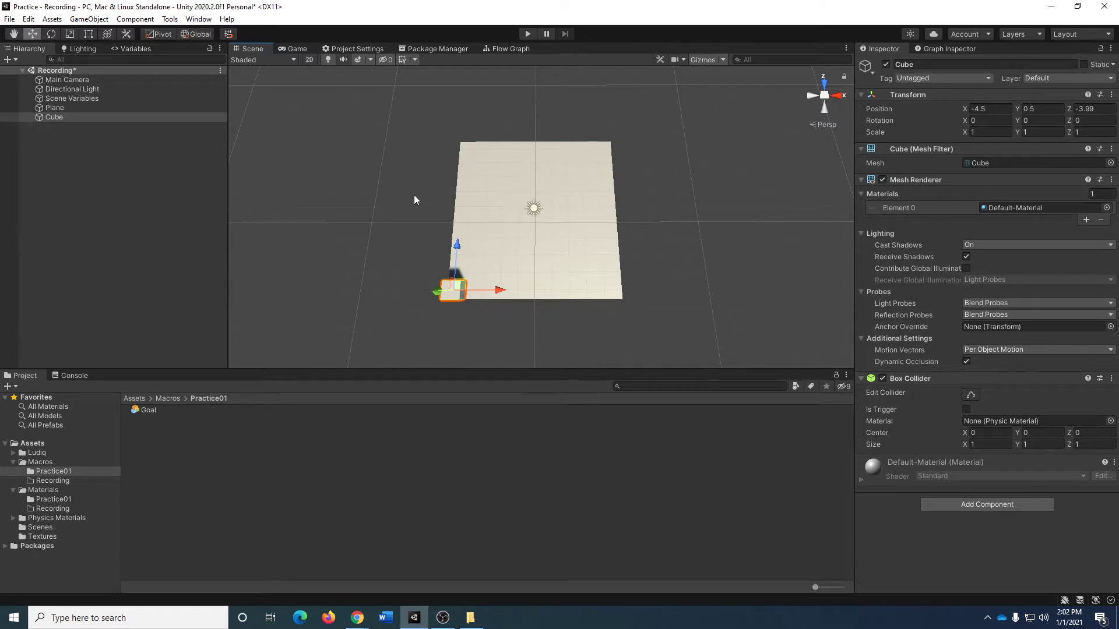
Delete the comparison cube and select the plane.
{"action": "left_click", "coordinate": [61, 117]}
{"action": "key", "text": "Delete"}
{"action": "left_click", "coordinate": [69, 108]}
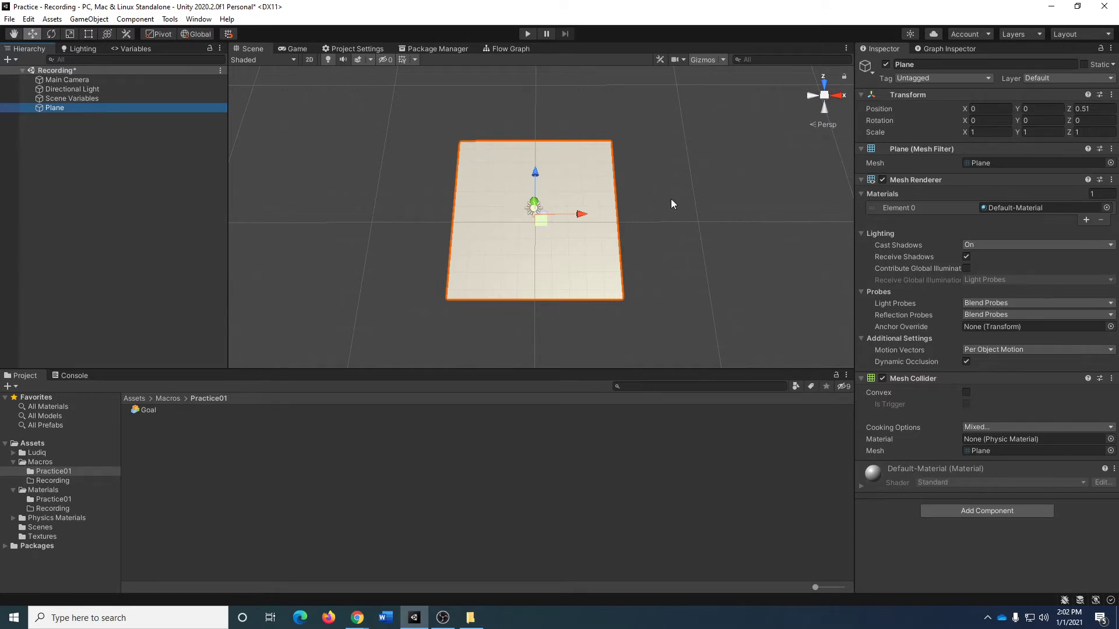
Rotate the plane to -90 degrees about the X axis so that it stands upright.
{"action": "left_click_drag", "start_coordinate": [652, 223], "coordinate": [641, 600], "text": "alt"}
{"action": "key", "text": "f"}
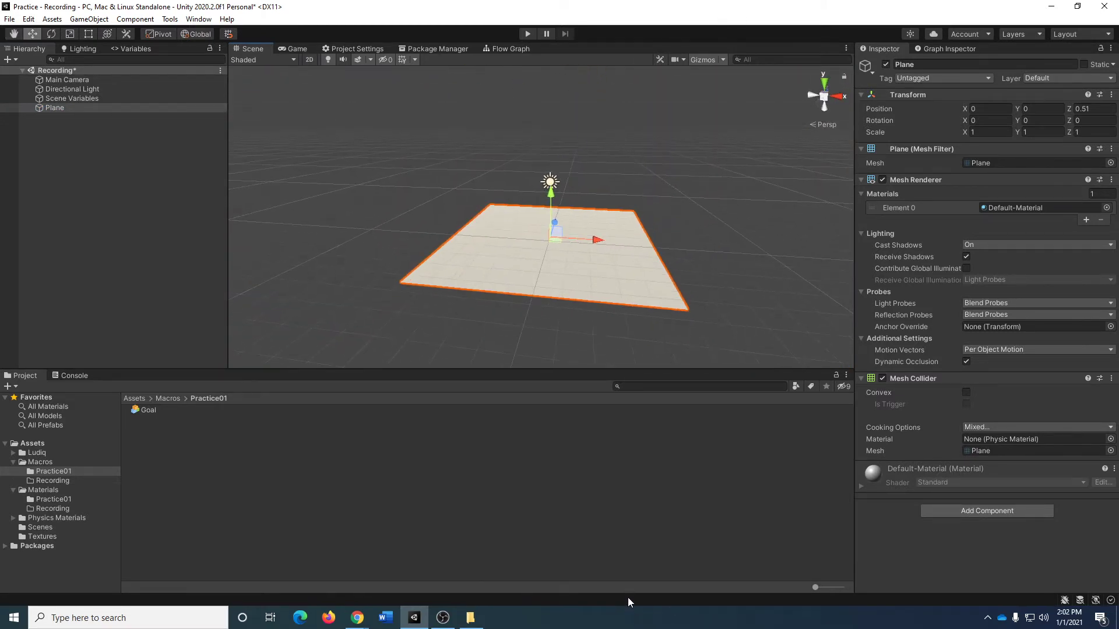
{"action": "key", "text": "e"}
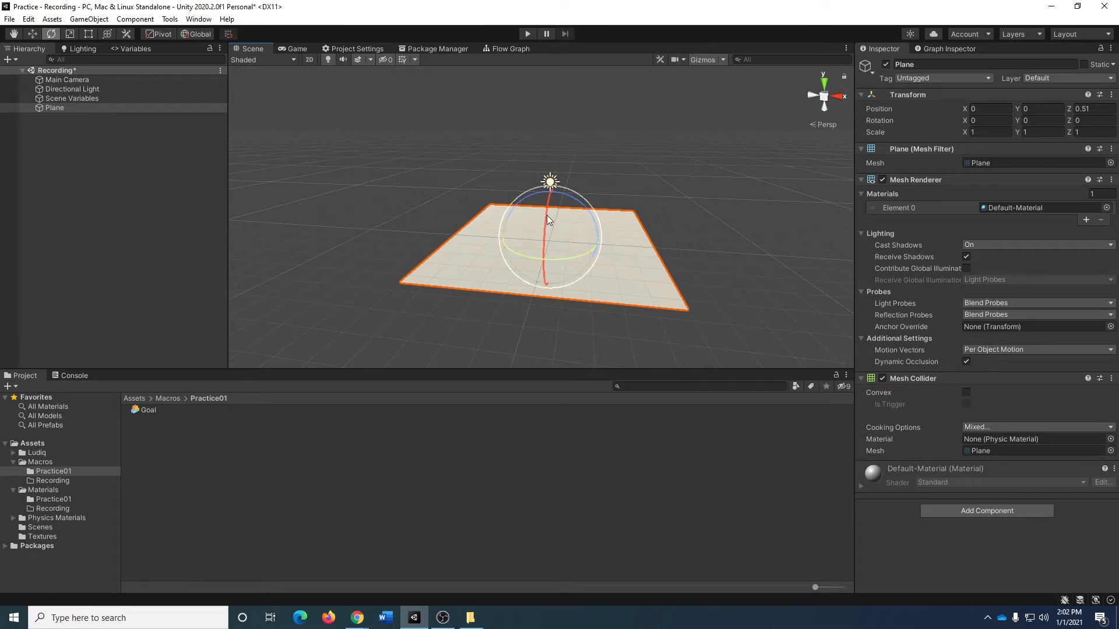
{"action": "left_click_drag", "start_coordinate": [548, 213], "coordinate": [558, 354], "text": "ctrl"}
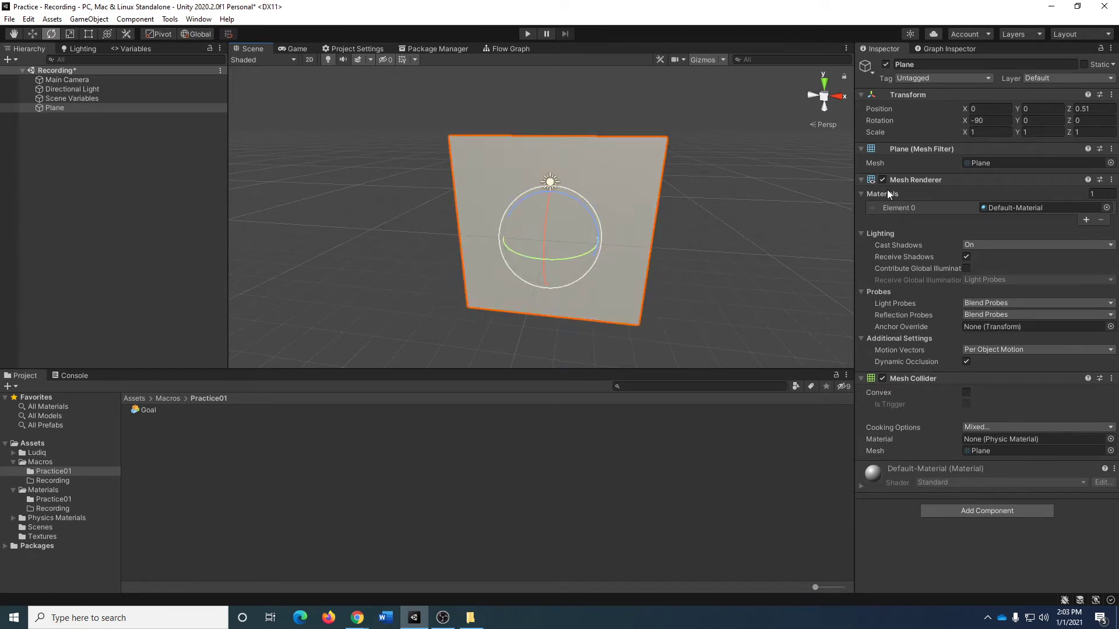
{"action": "left_click", "coordinate": [995, 120]}
Raise the upright plane to a Y position of 8.
{"action": "left_click", "coordinate": [1056, 108]}
{"action": "type", "text": "8"}
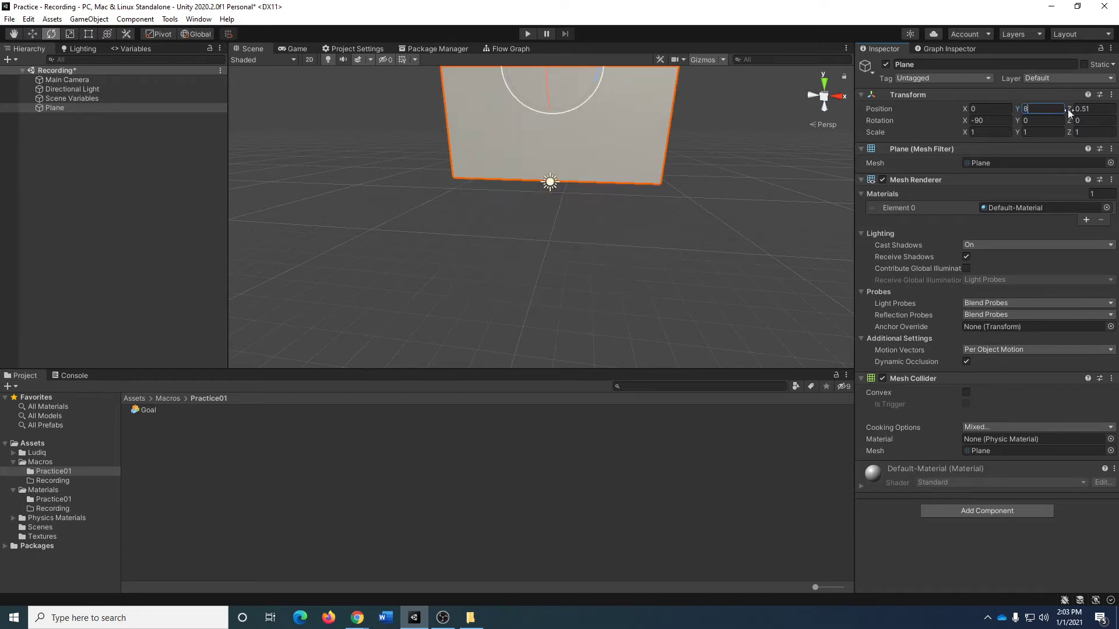
{"action": "left_click", "coordinate": [1101, 109]}
{"action": "left_click", "coordinate": [1099, 110]}
{"action": "right_click_drag", "start_coordinate": [633, 292], "coordinate": [635, 250]}
Switch to the Game view and set the plane's scale to X 3.5 and Z 3.
{"action": "left_click", "coordinate": [294, 49]}
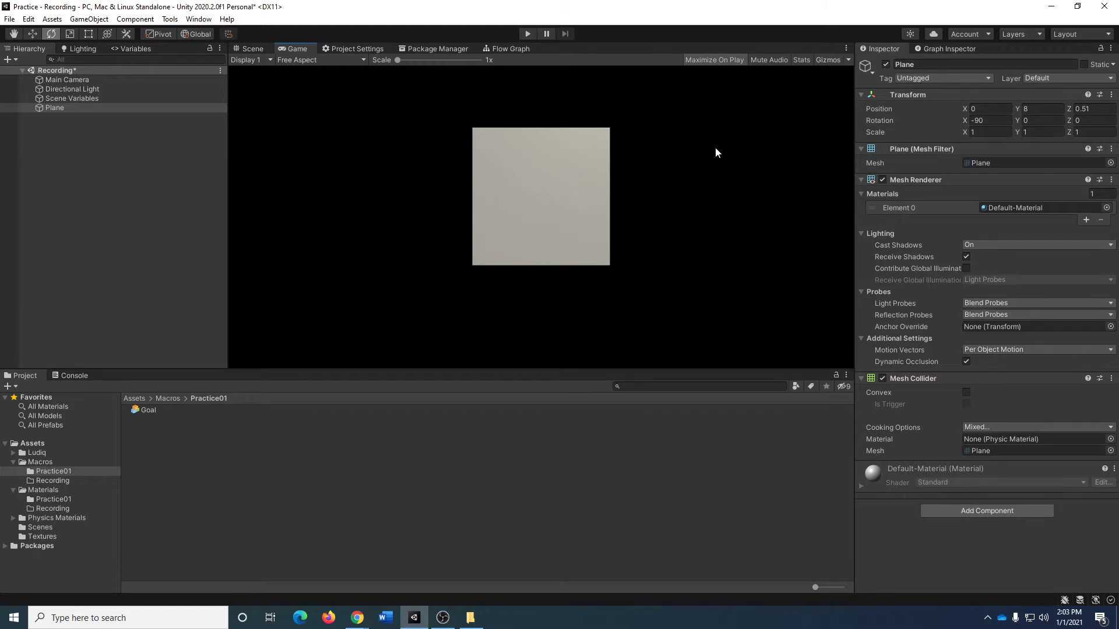
{"action": "left_click", "coordinate": [990, 132]}
{"action": "type", "text": "3.5"}
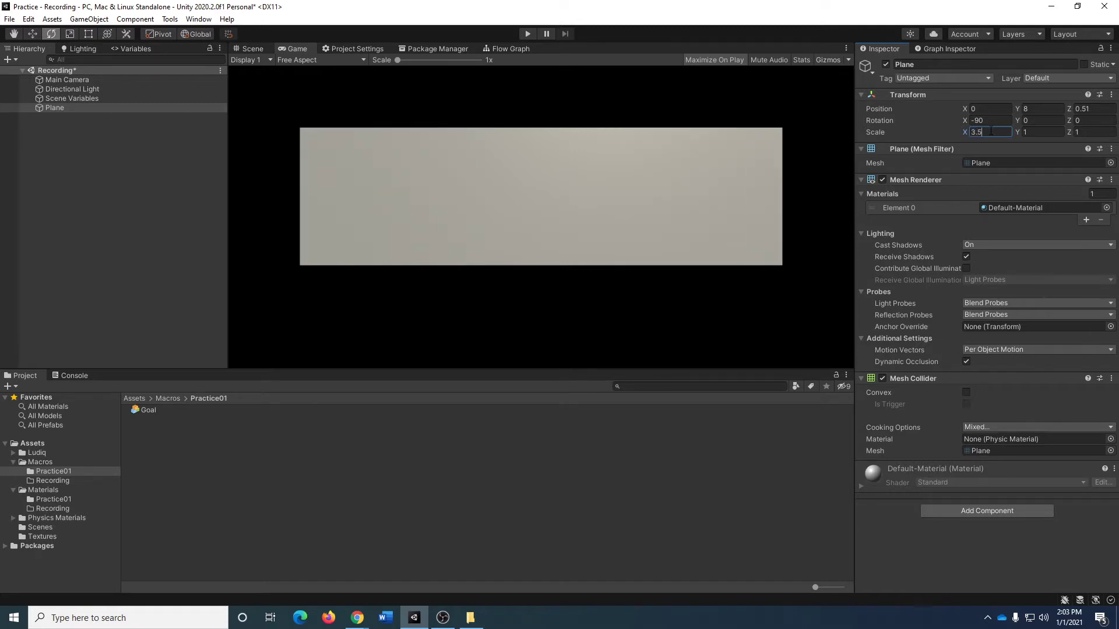
{"action": "key", "text": "Tab"}
{"action": "key", "text": "Tab"}
{"action": "type", "text": "3"}
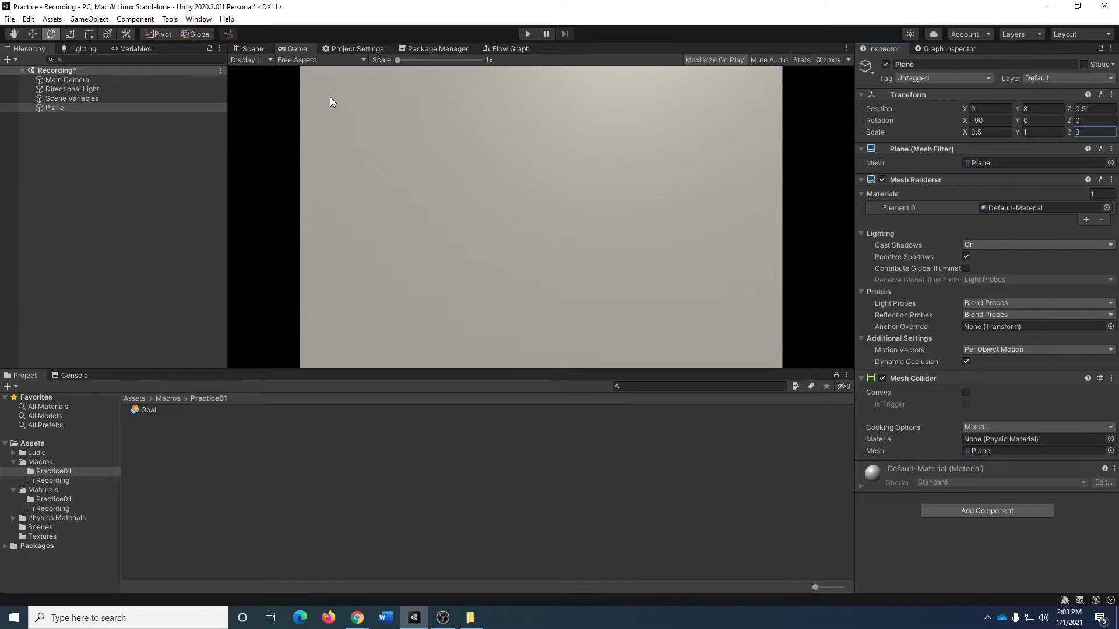
Set the Game view resolution to 1920x1080 and briefly run the game to check the plane's framing.
{"action": "left_click", "coordinate": [323, 60]}
{"action": "left_click", "coordinate": [339, 177]}
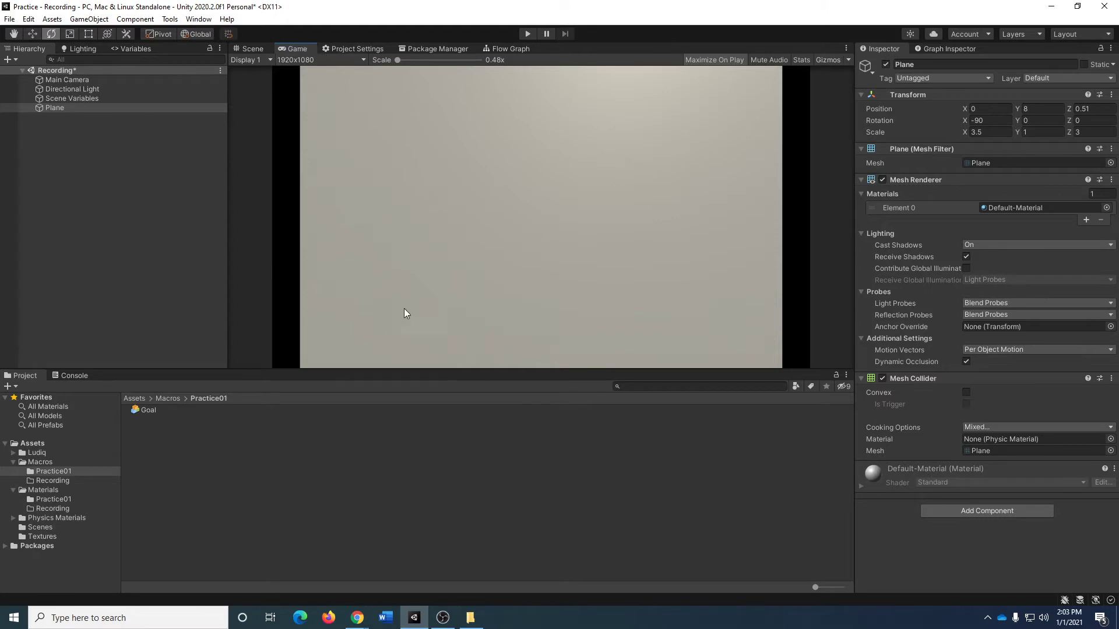
{"action": "left_click", "coordinate": [529, 33]}
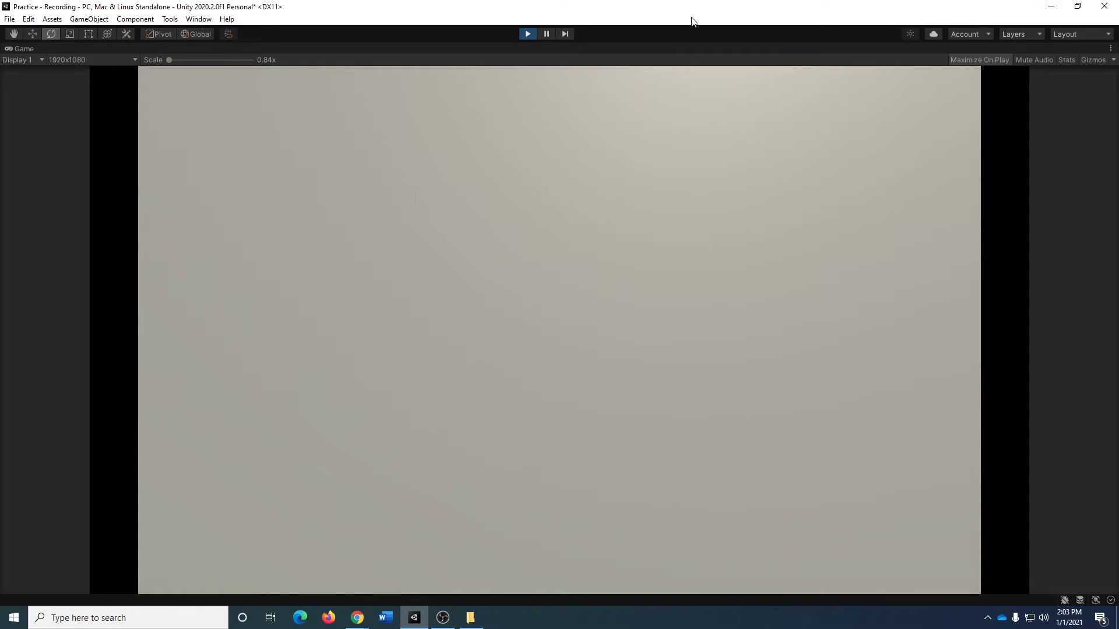
{"action": "left_click", "coordinate": [525, 34]}
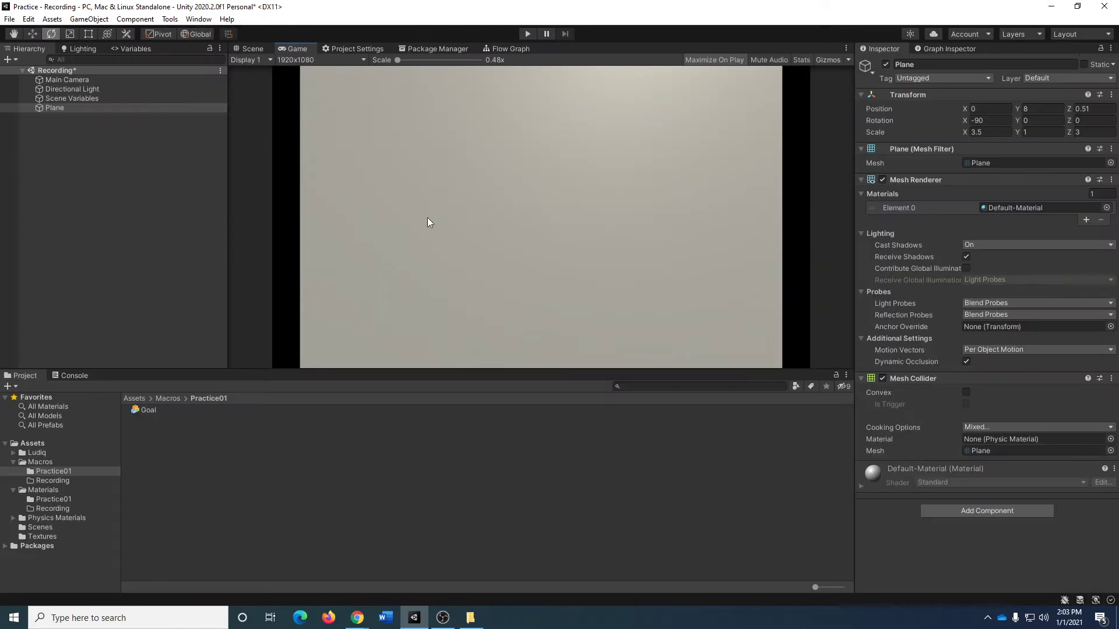
Return to the Scene view and rename the plane as Backdrop.
{"action": "left_click", "coordinate": [245, 47]}
{"action": "key", "text": "s"}
{"action": "right_click_drag", "start_coordinate": [646, 227], "coordinate": [656, 261]}
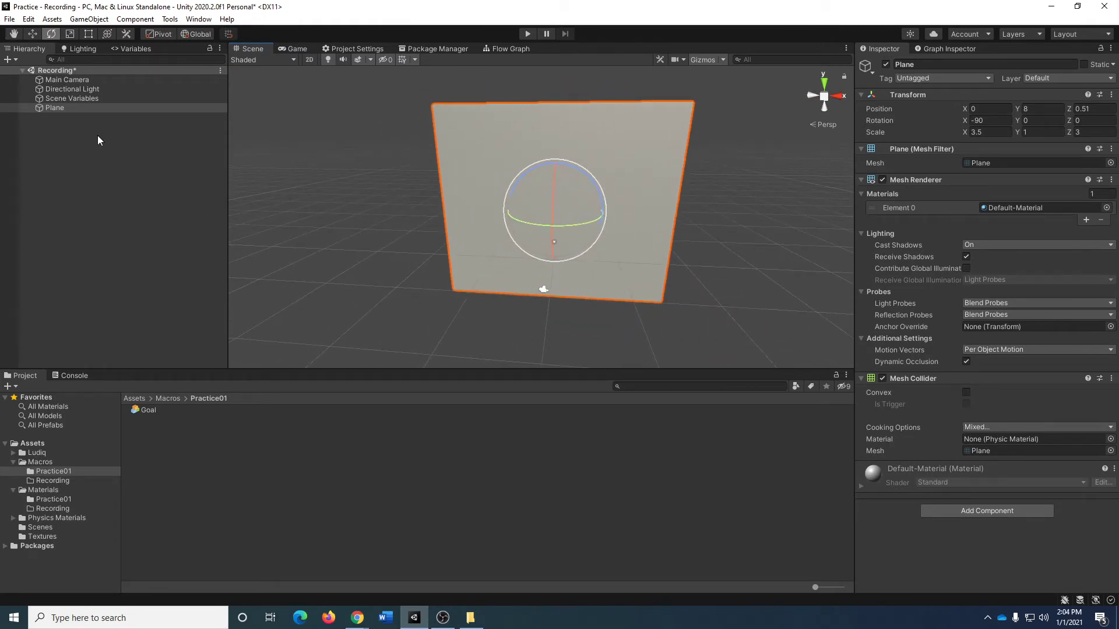
{"action": "left_click", "coordinate": [973, 64]}
{"action": "type", "text": "Background"}
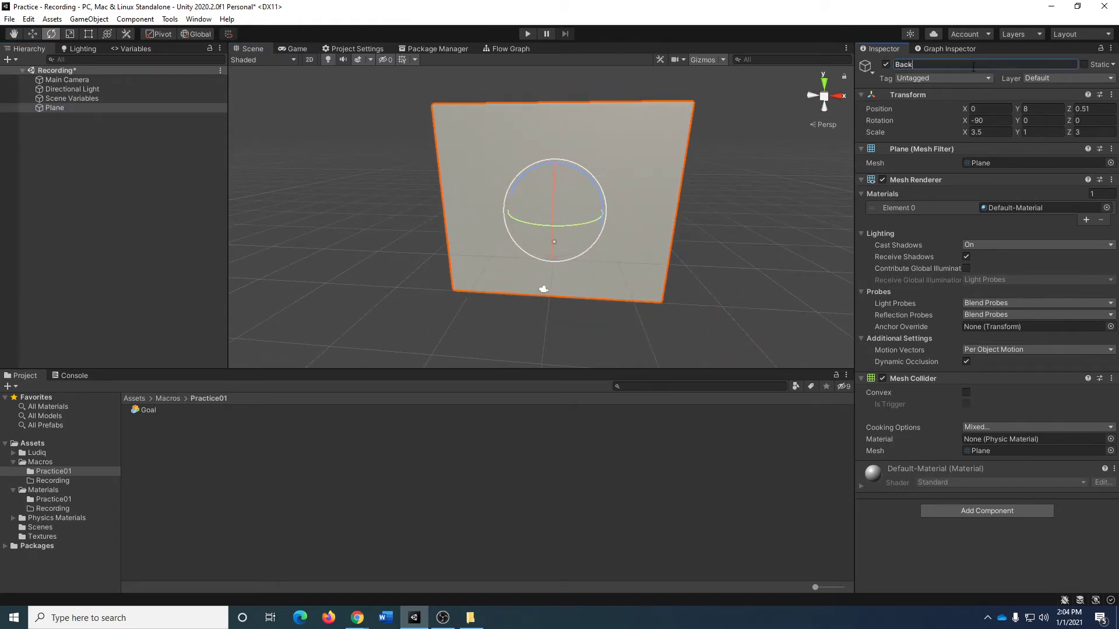
{"action": "key", "text": "Return"}
{"action": "left_click", "coordinate": [958, 65]}
{"action": "type", "text": "Backdrop"}
{"action": "key", "text": "Return"}
With nothing selected, add a 3D Cube to the scene and reset its transform.
{"action": "left_click", "coordinate": [99, 135]}
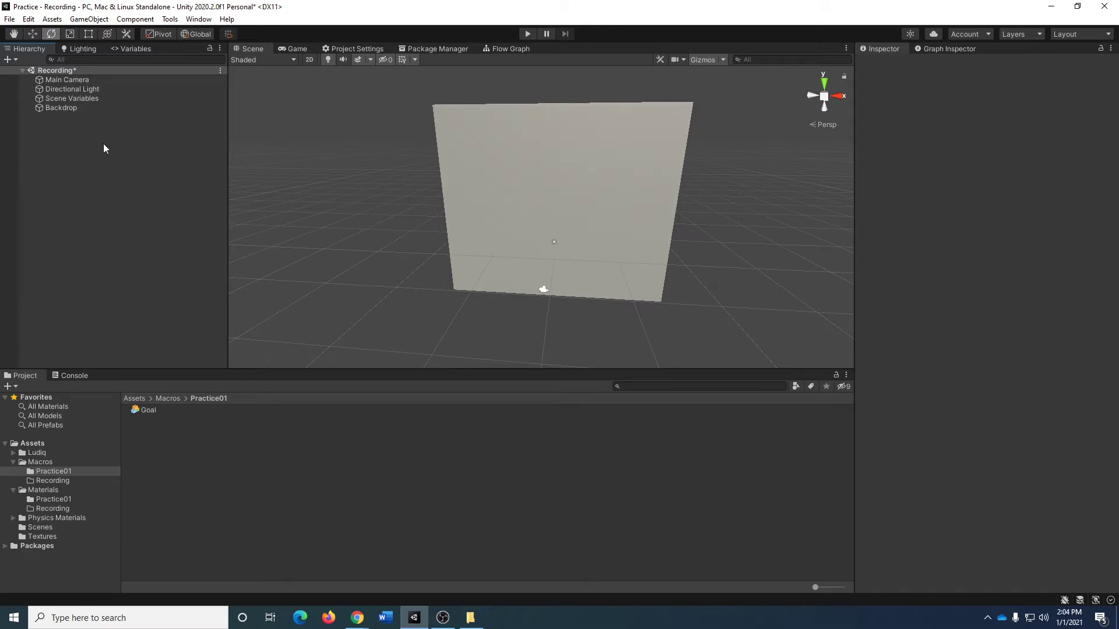
{"action": "left_click", "coordinate": [62, 108]}
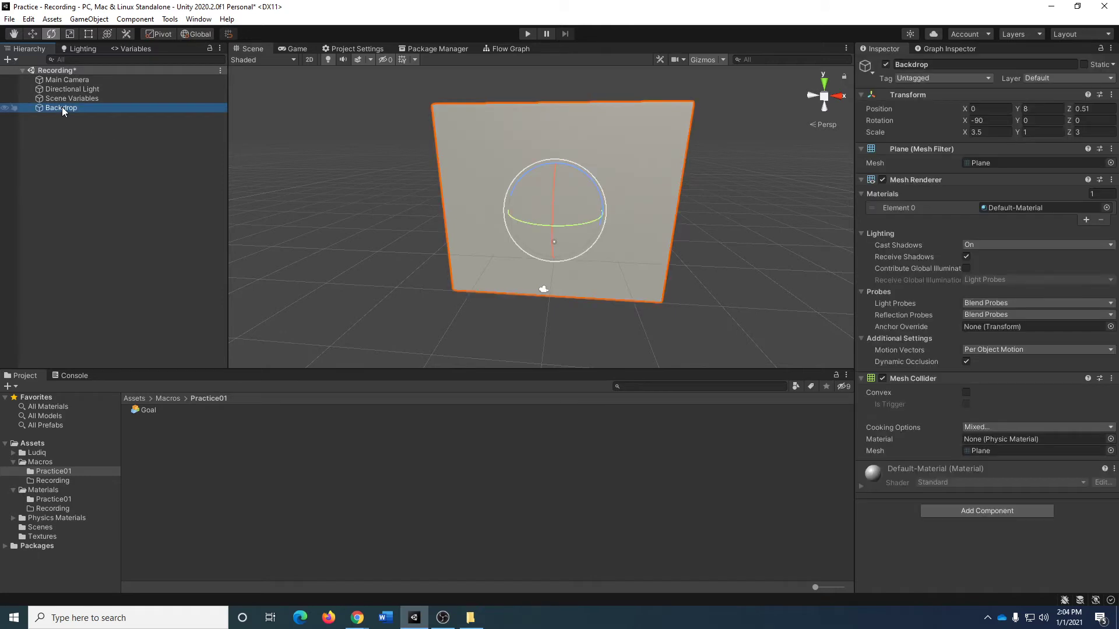
{"action": "left_click", "coordinate": [90, 226]}
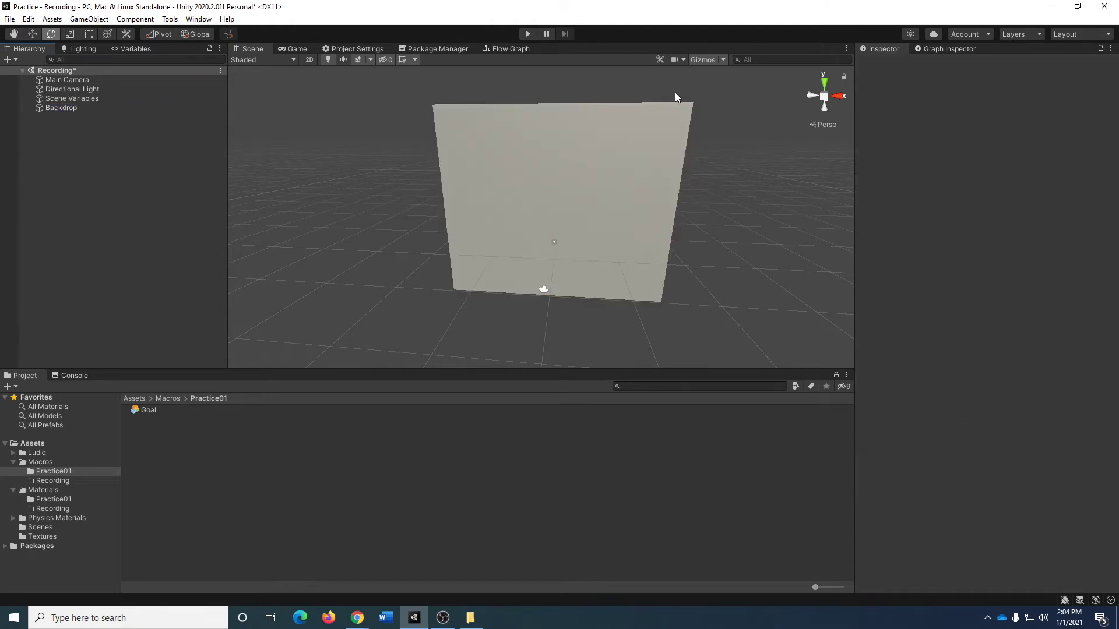
{"action": "right_click", "coordinate": [92, 181]}
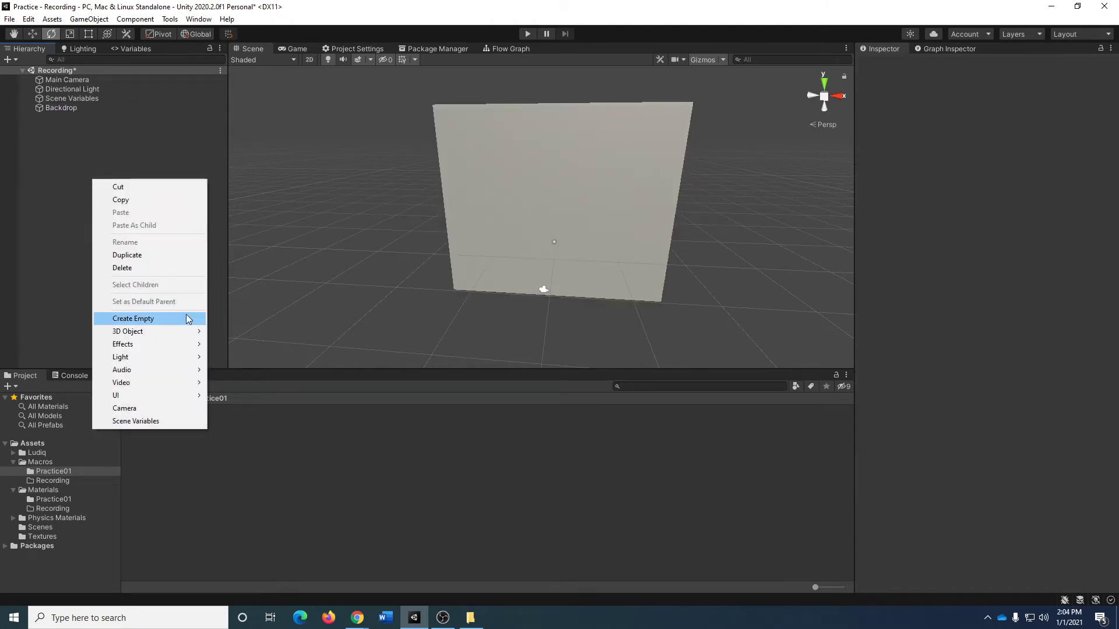
{"action": "mouse_move", "coordinate": [180, 333]}
{"action": "left_click", "coordinate": [247, 331]}
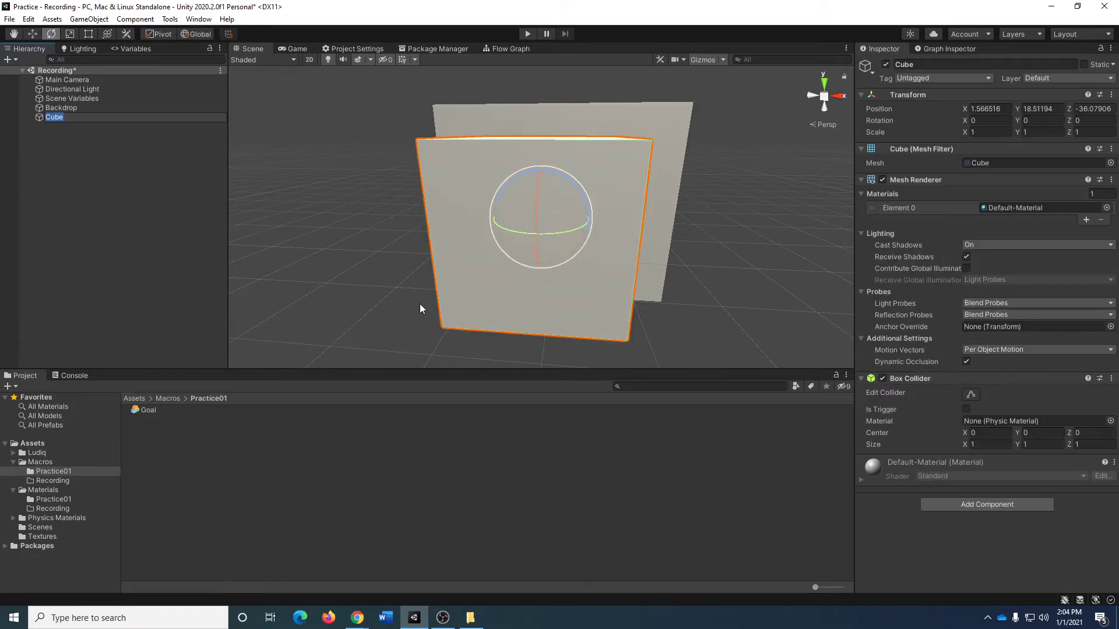
{"action": "left_click", "coordinate": [1111, 94]}
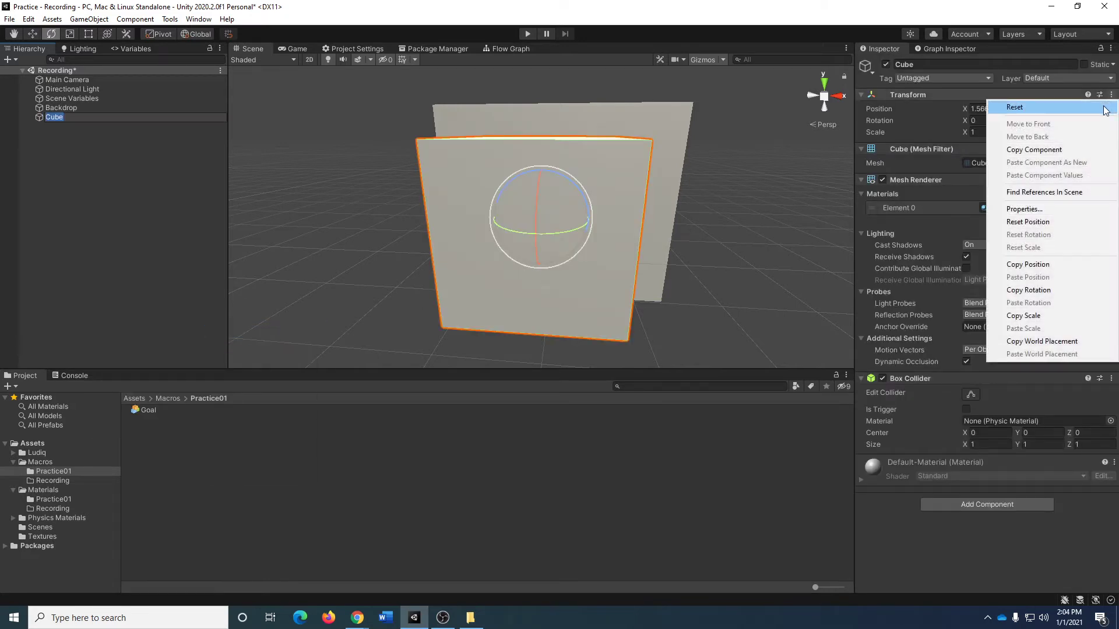
{"action": "left_click", "coordinate": [1011, 105]}
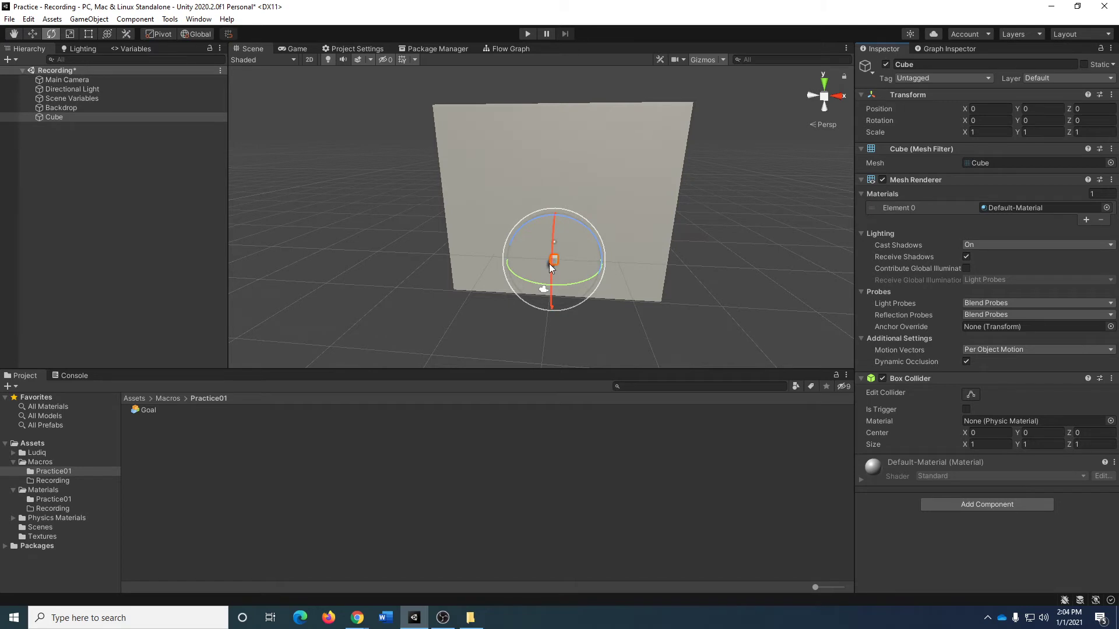
Set the cube's Y scale to 30 to form a tall wall.
{"action": "key", "text": "w"}
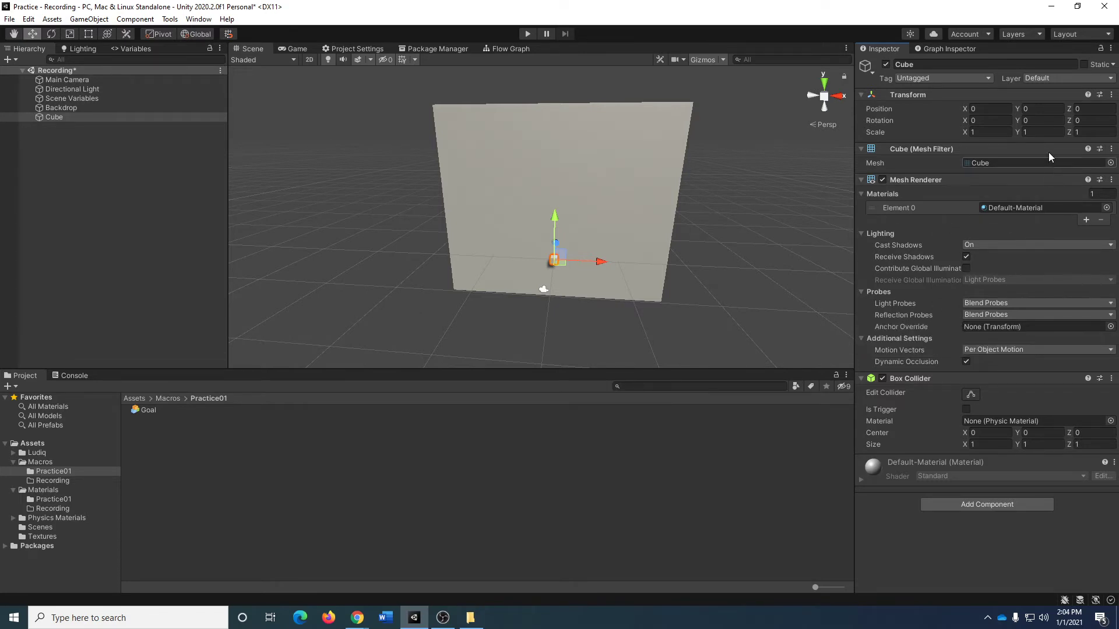
{"action": "left_click", "coordinate": [1043, 132]}
{"action": "type", "text": "300"}
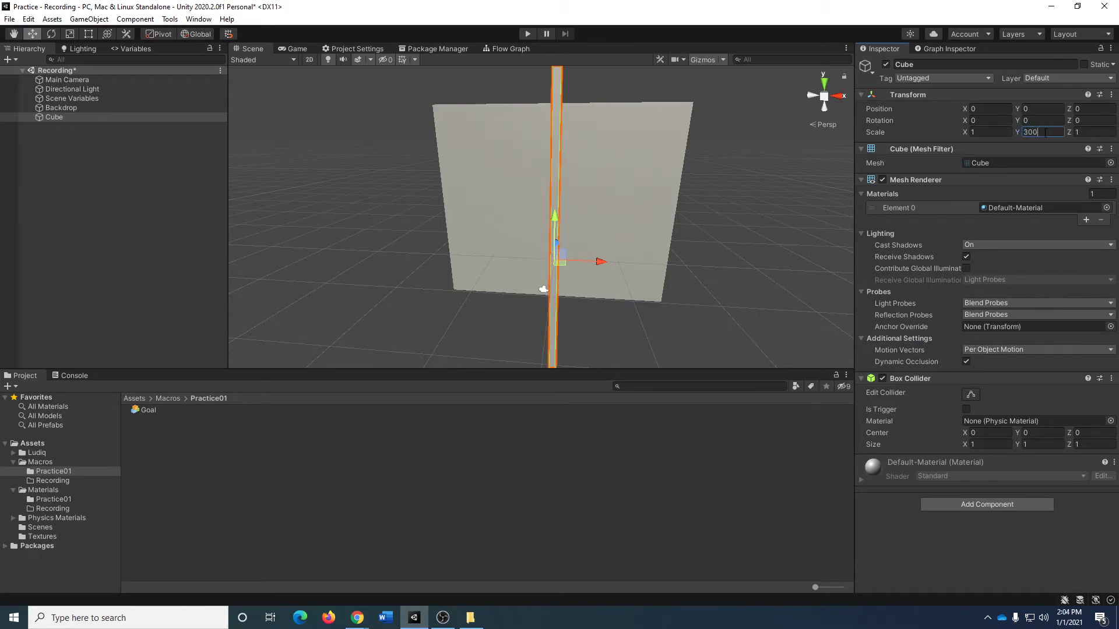
{"action": "key", "text": "BackSpace"}
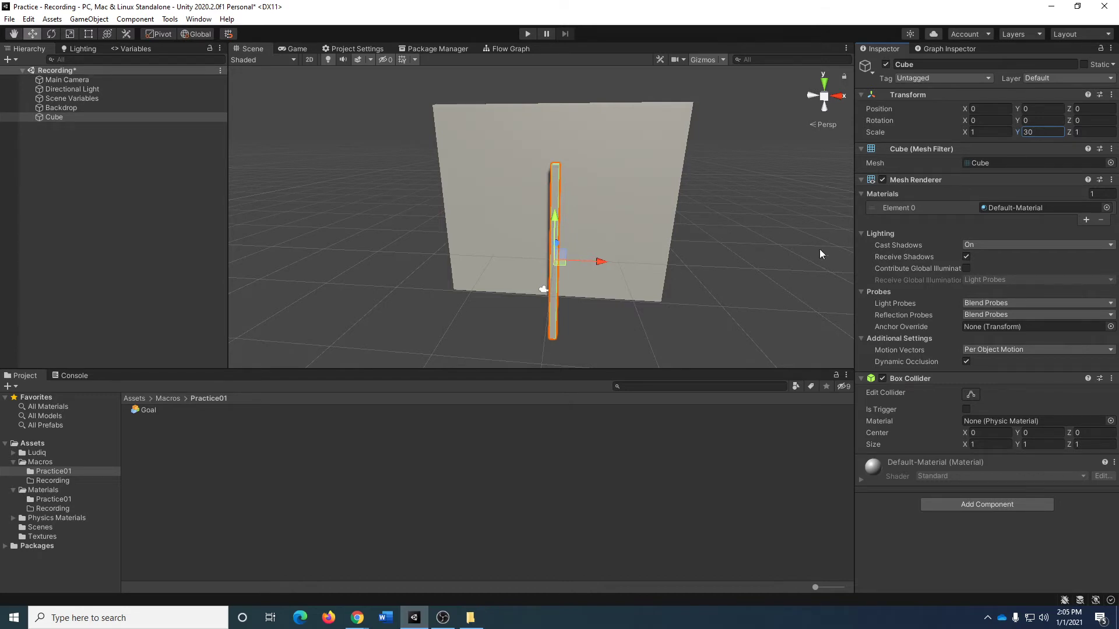
Position the tall cube at X 15.5 and Y 8, along the backdrop's edge.
{"action": "left_click", "coordinate": [993, 109]}
{"action": "type", "text": "15.5"}
{"action": "key", "text": "Tab"}
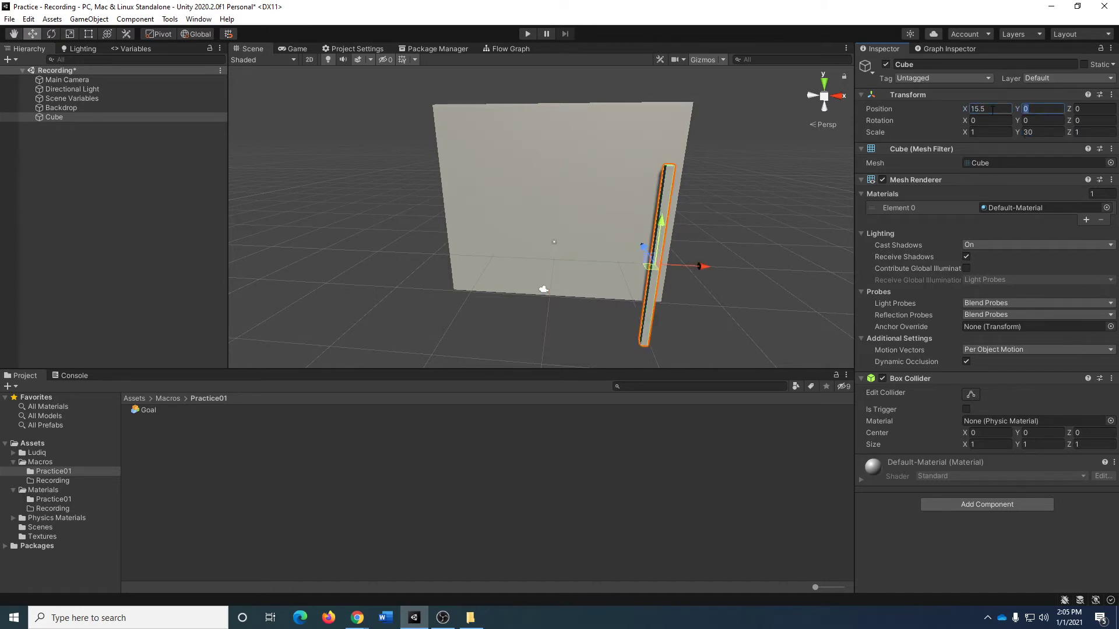
{"action": "type", "text": "7"}
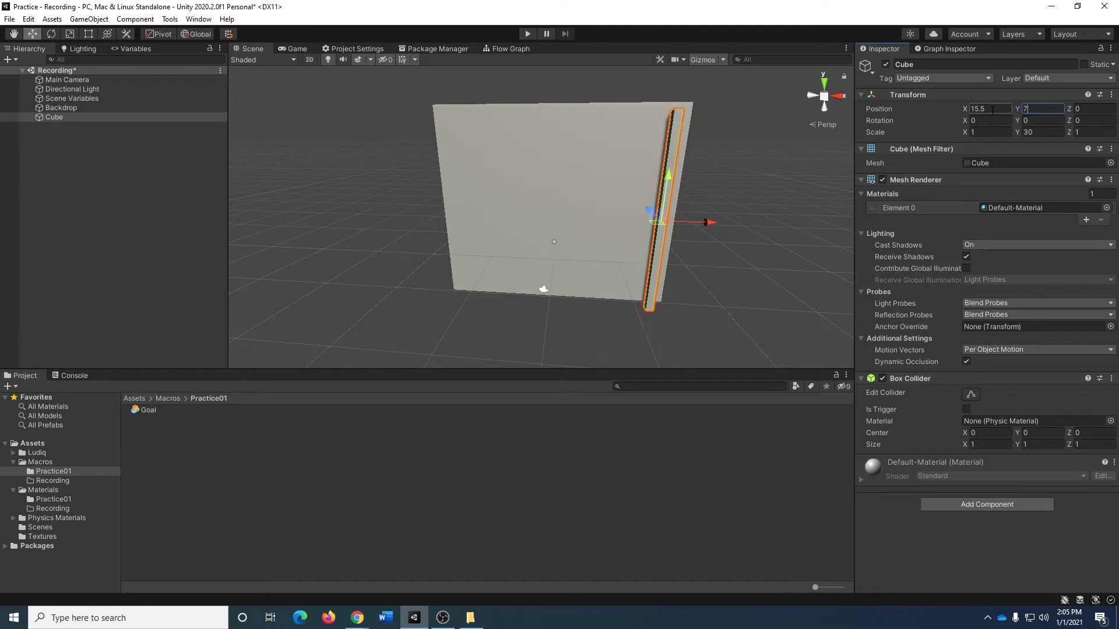
{"action": "key", "text": "BackSpace"}
{"action": "type", "text": "8"}
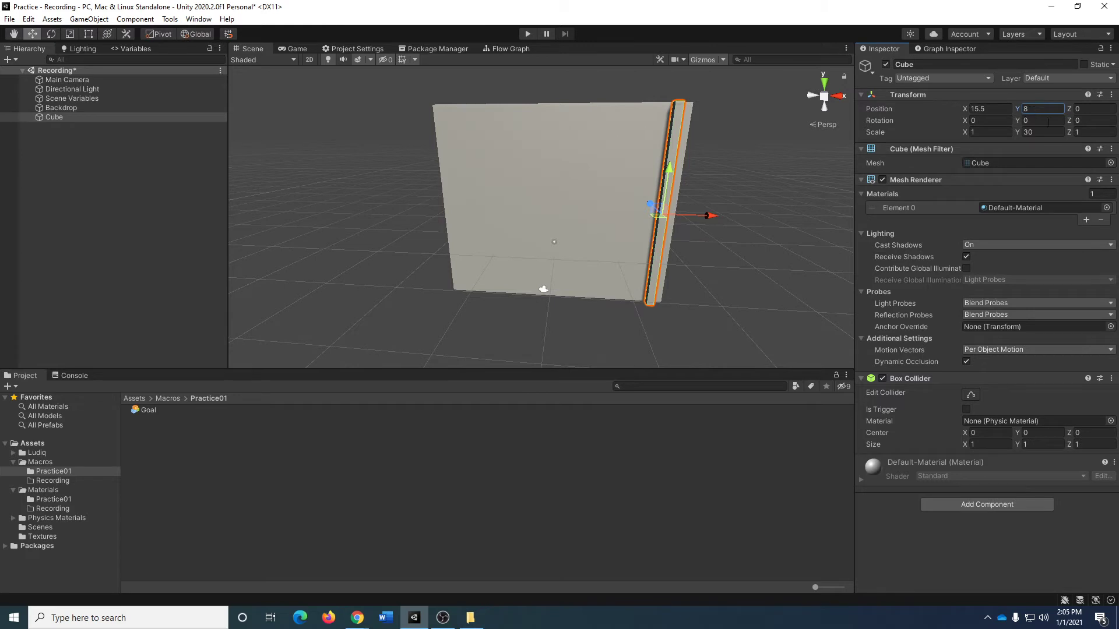
Rename the tall cube as SideWall.
{"action": "left_click", "coordinate": [121, 119]}
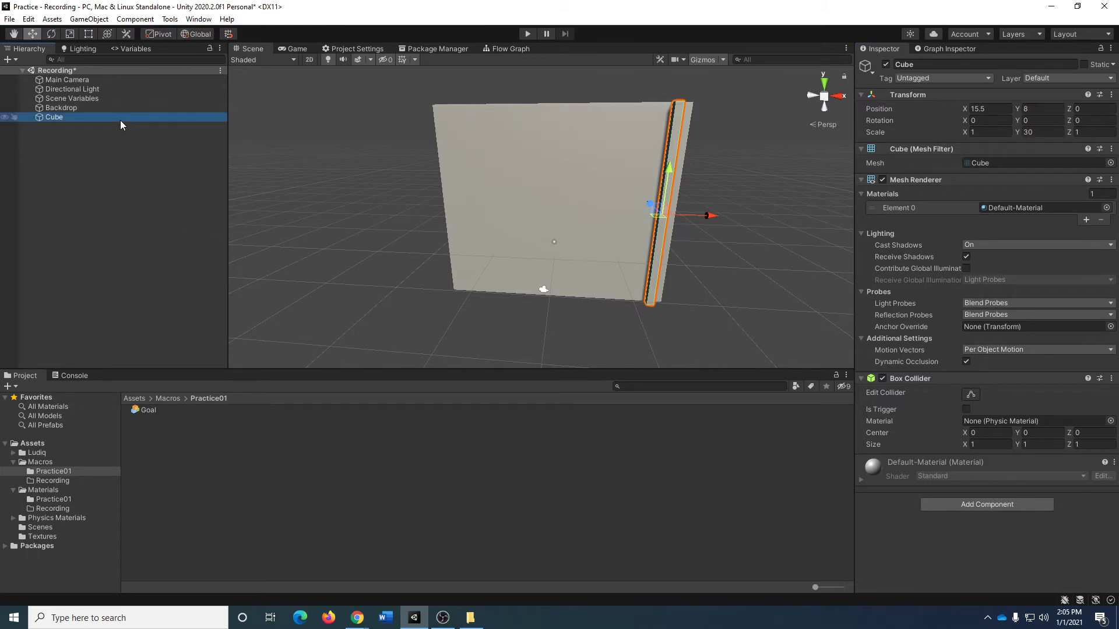
{"action": "key", "text": "F2"}
{"action": "type", "text": "Sid"}
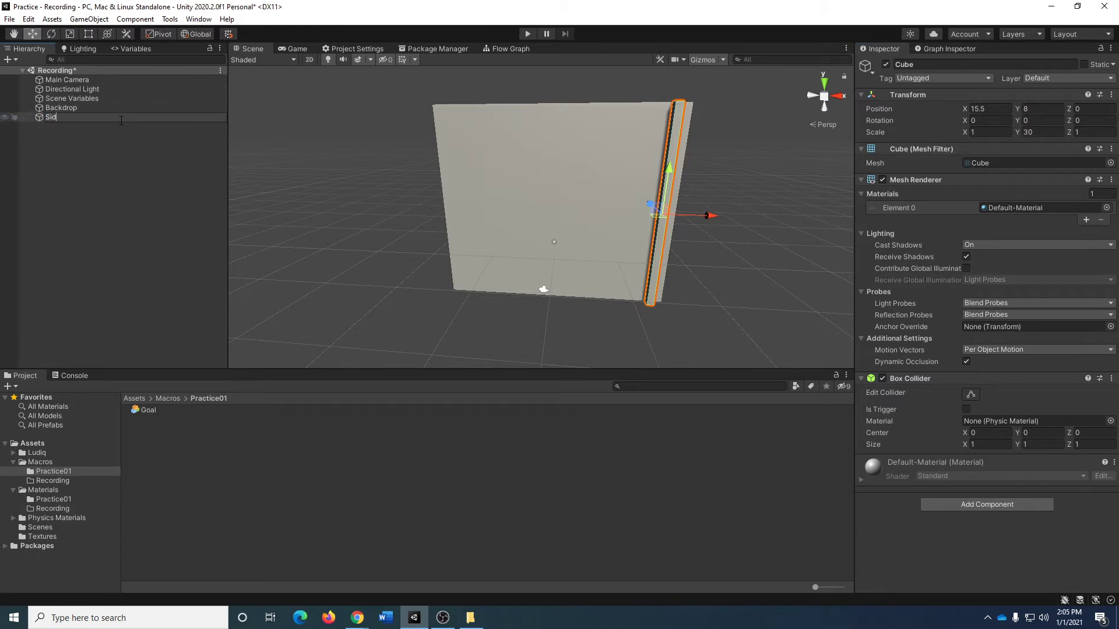
{"action": "type", "text": "eWall"}
{"action": "key", "text": "Return"}
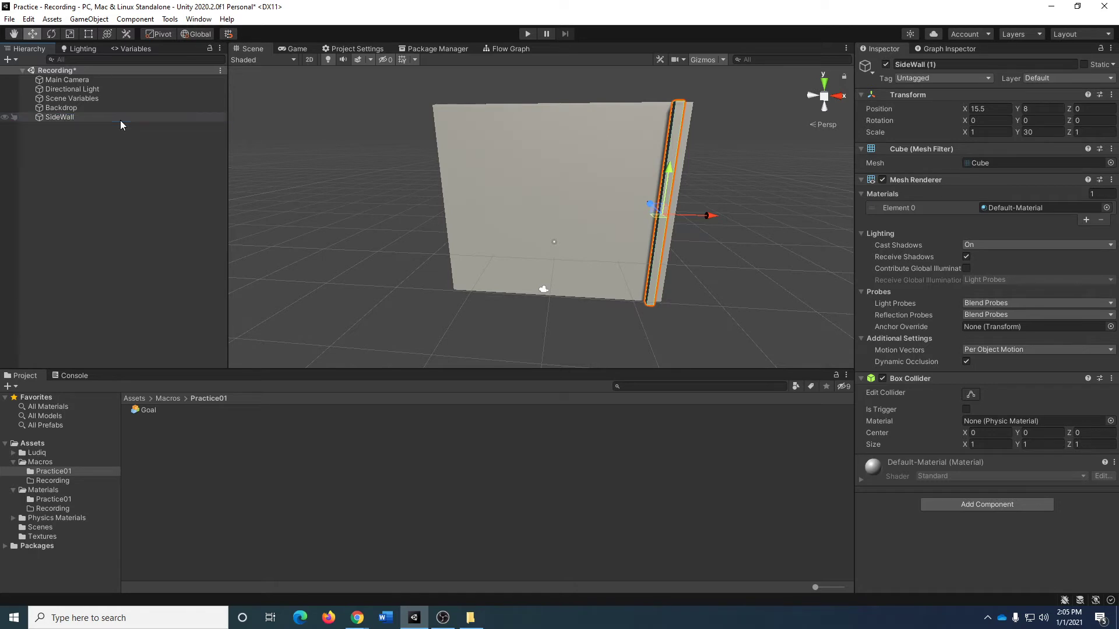
Duplicate SideWall and remove the number suffix from the copy's name so it is also SideWall.
{"action": "key", "text": "F2"}
{"action": "key", "text": "End"}
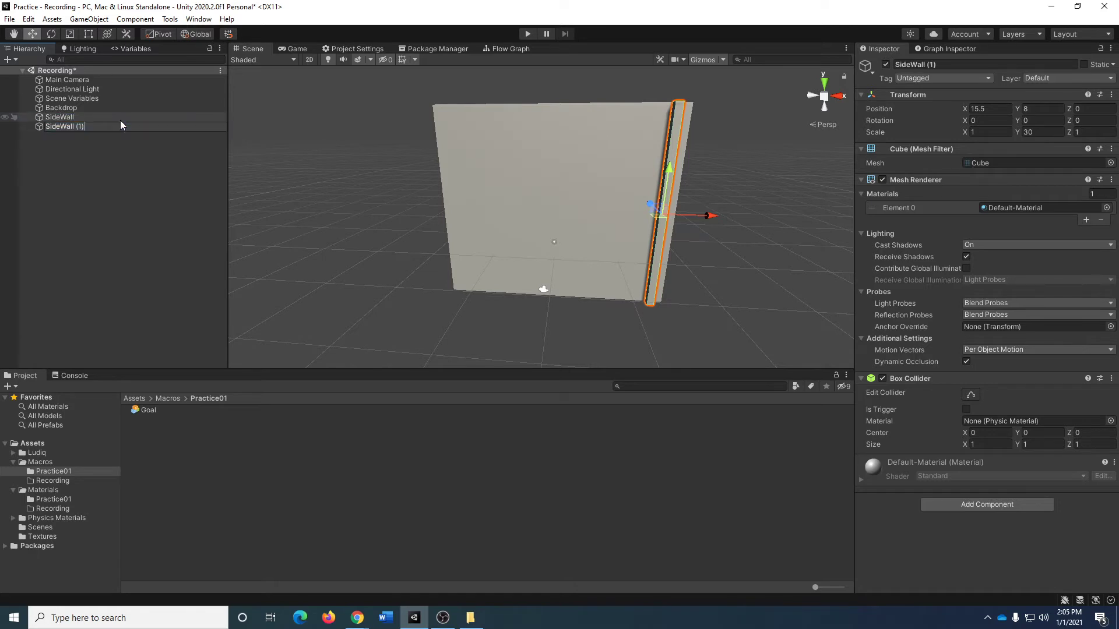
{"action": "key", "text": "BackSpace"}
{"action": "key", "text": "BackSpace"}
{"action": "key", "text": "BackSpace"}
{"action": "key", "text": "BackSpace"}
{"action": "key", "text": "Return"}
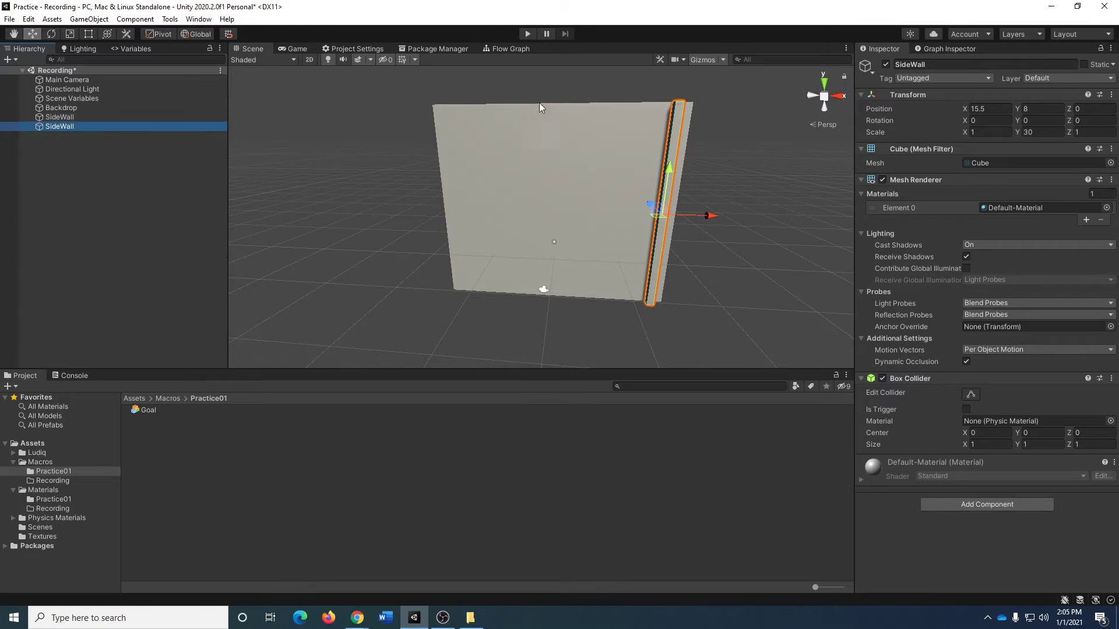
Set the duplicated wall's X position to -15.5 so it stands on the backdrop's opposite side.
{"action": "left_click", "coordinate": [1003, 107]}
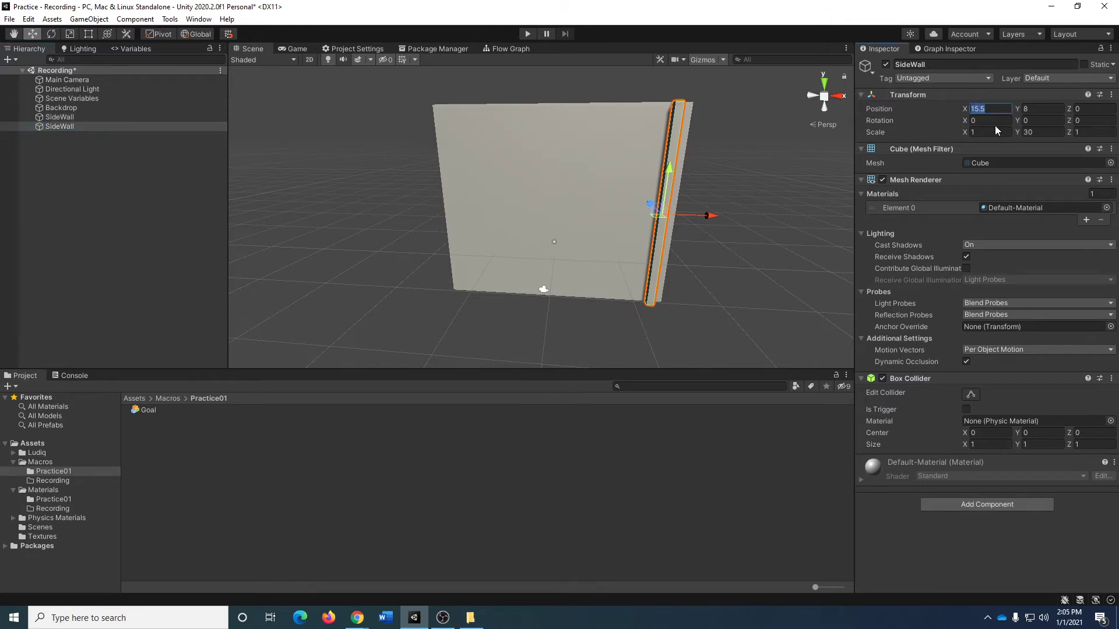
{"action": "type", "text": "-"}
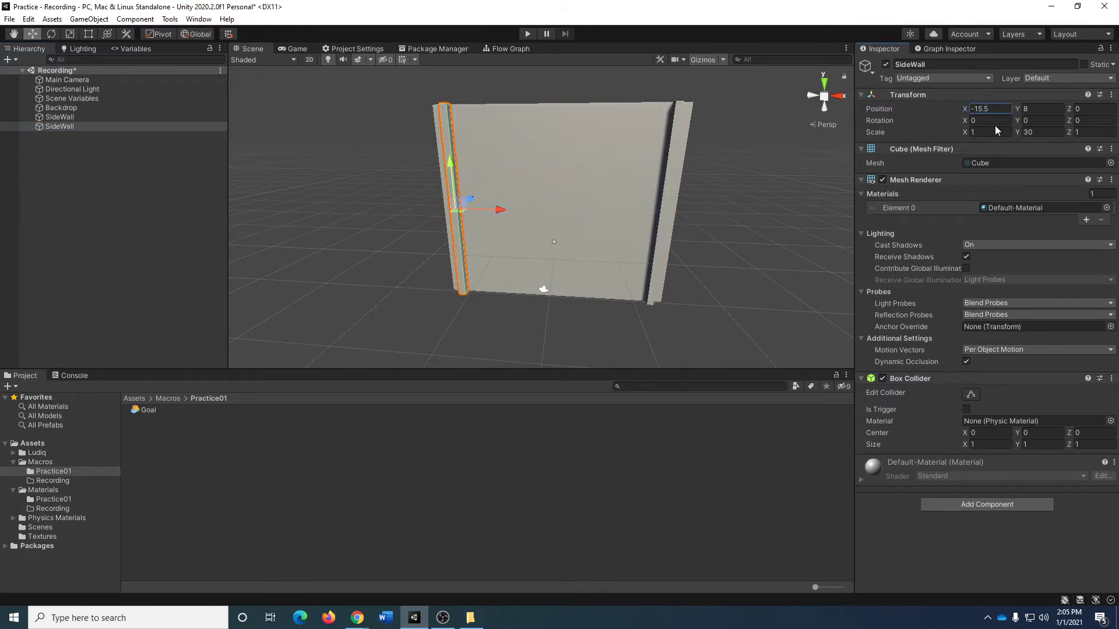
{"action": "left_click_drag", "start_coordinate": [542, 186], "coordinate": [581, 192], "text": "alt"}
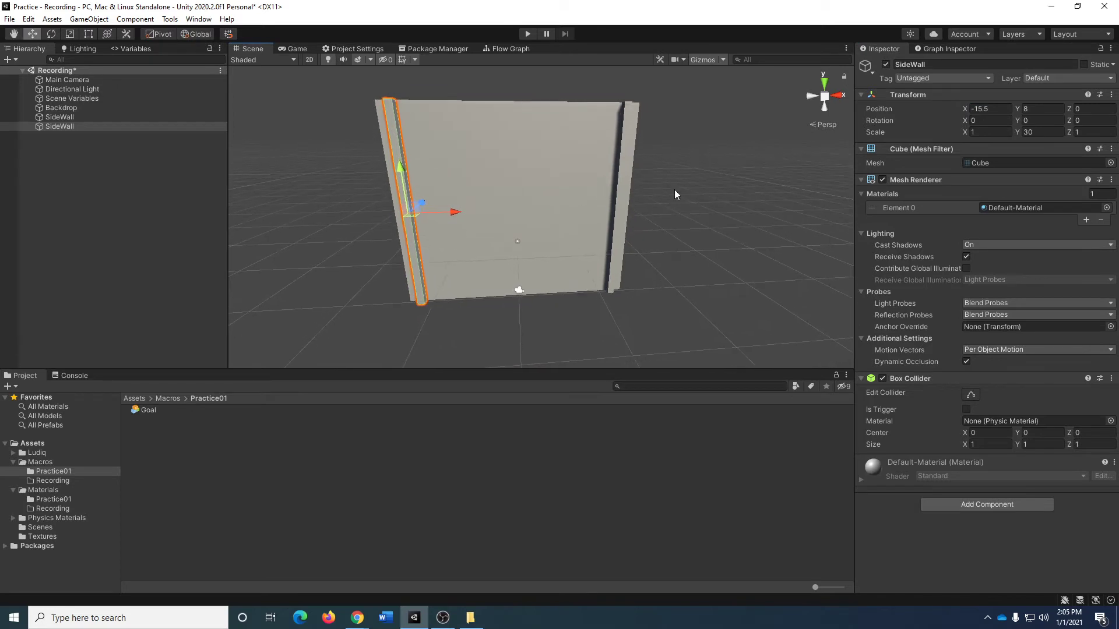
Check the placement of both side walls in the Game view and in the Scene view, and clear the selection.
{"action": "left_click", "coordinate": [293, 50]}
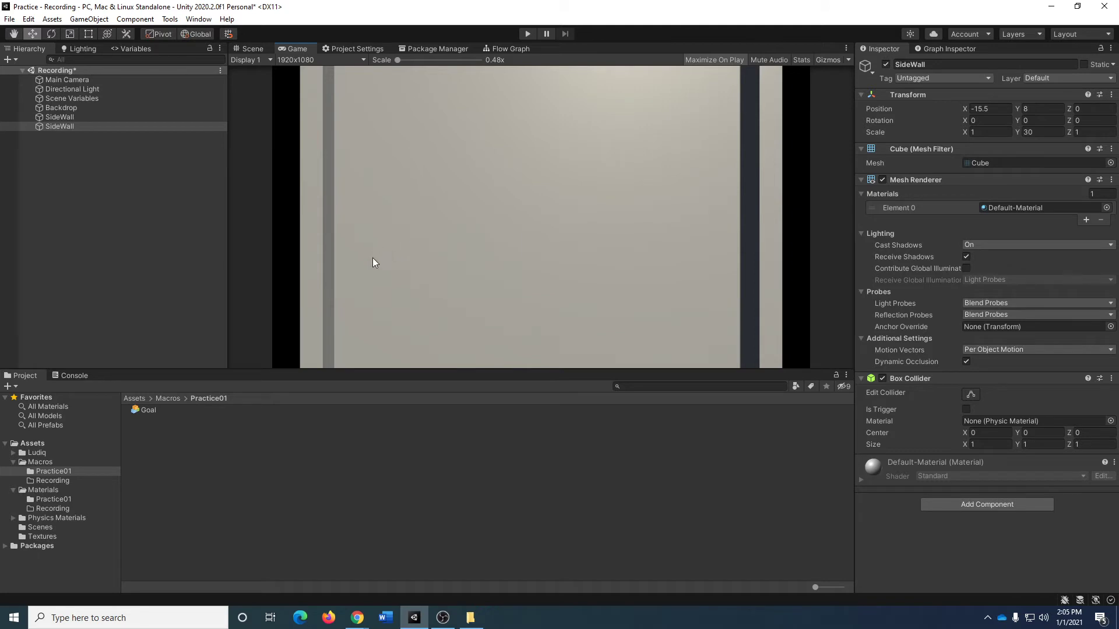
{"action": "left_click", "coordinate": [239, 49]}
{"action": "mouse_move", "coordinate": [461, 127]}
{"action": "right_mouse_down"}
{"action": "mouse_move", "coordinate": [445, 146]}
{"action": "mouse_move", "coordinate": [500, 164]}
{"action": "mouse_move", "coordinate": [449, 149]}
{"action": "mouse_move", "coordinate": [452, 117]}
{"action": "mouse_move", "coordinate": [470, 121]}
{"action": "mouse_move", "coordinate": [460, 140]}
{"action": "right_mouse_up"}
{"action": "key", "text": "a"}
{"action": "key", "text": "w"}
{"action": "key", "text": "s"}
{"action": "key", "text": "w"}
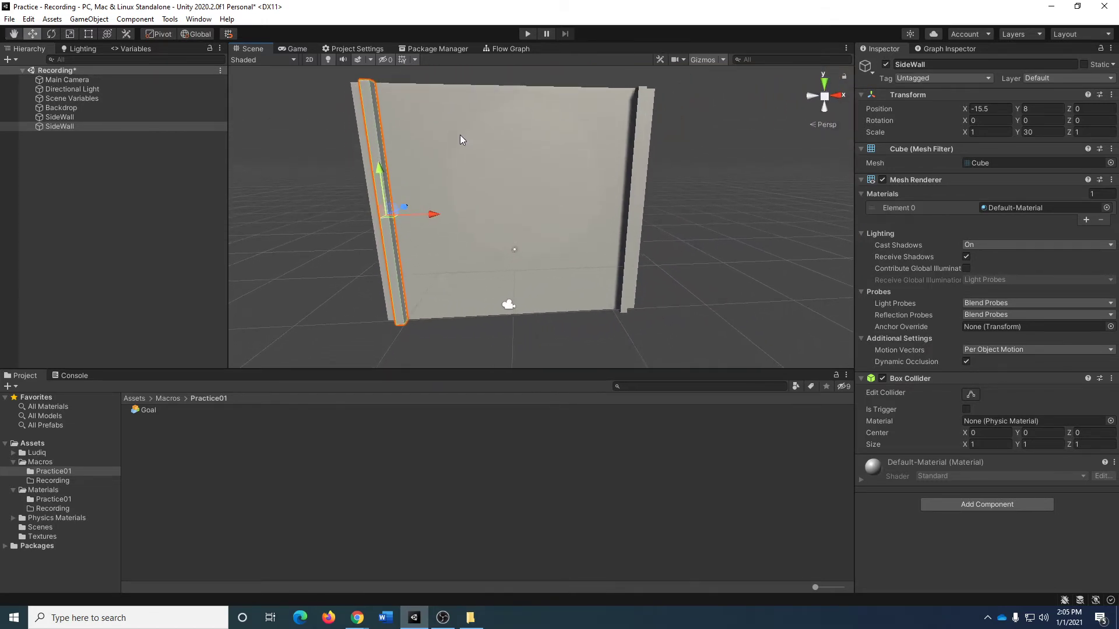
{"action": "left_click", "coordinate": [59, 194]}
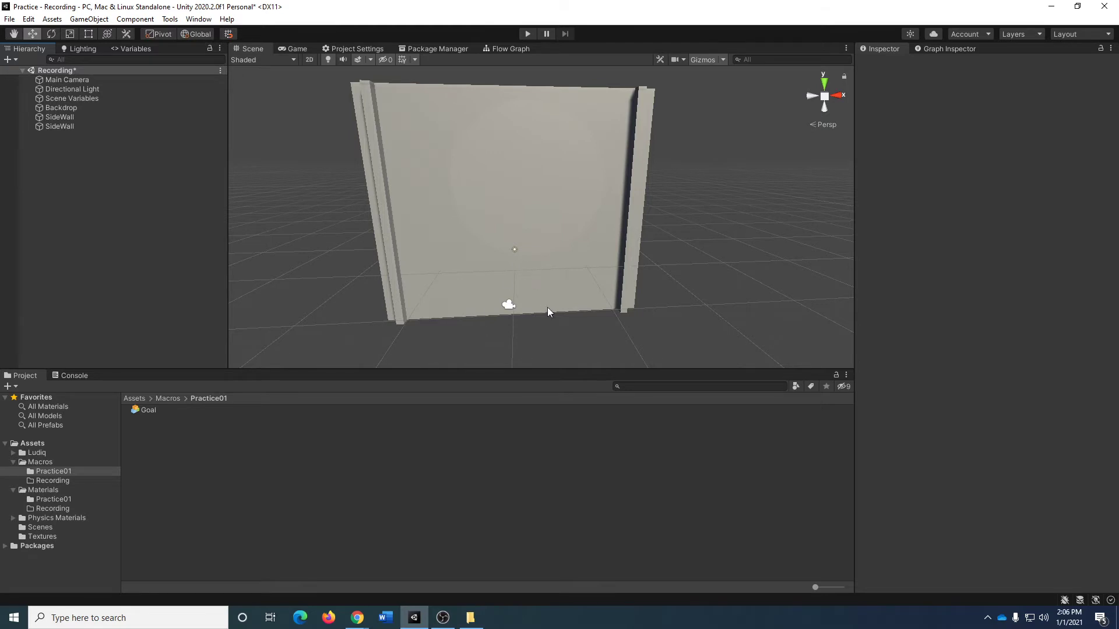
Add a cube to the scene and reset its transform so it sits at the origin.
{"action": "right_click", "coordinate": [86, 187]}
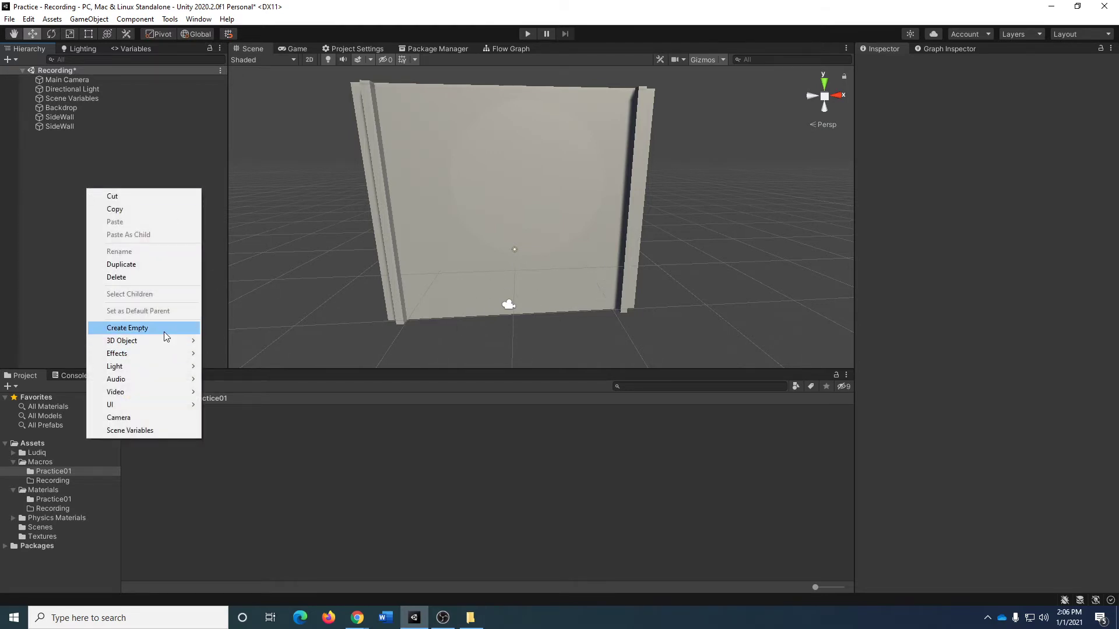
{"action": "mouse_move", "coordinate": [163, 342]}
{"action": "left_click", "coordinate": [272, 339]}
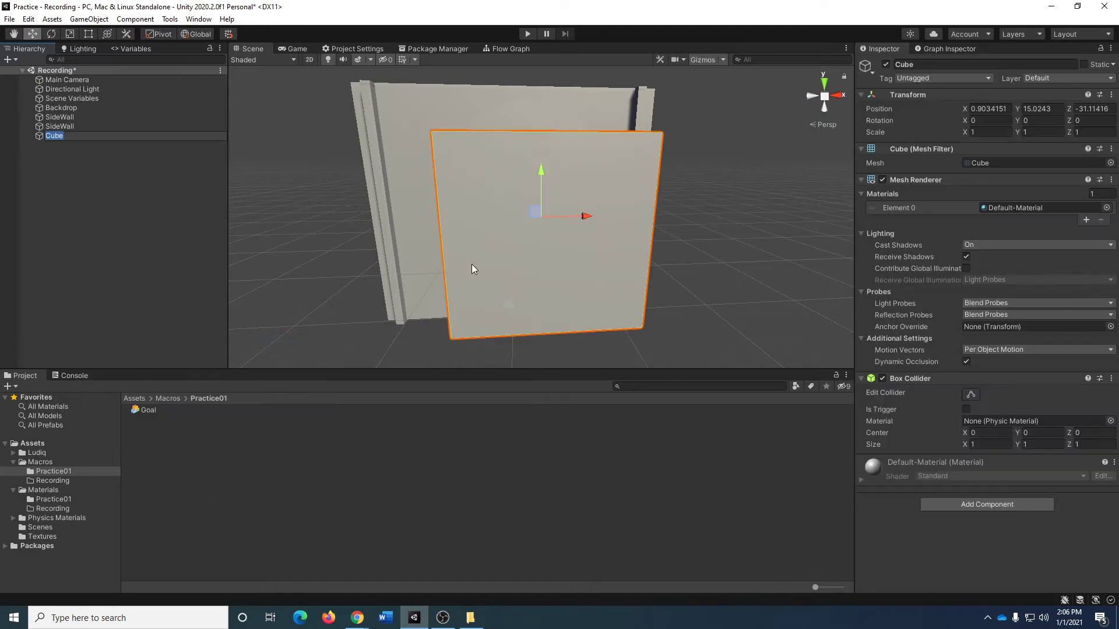
{"action": "left_click", "coordinate": [1110, 94]}
{"action": "left_click", "coordinate": [1080, 111]}
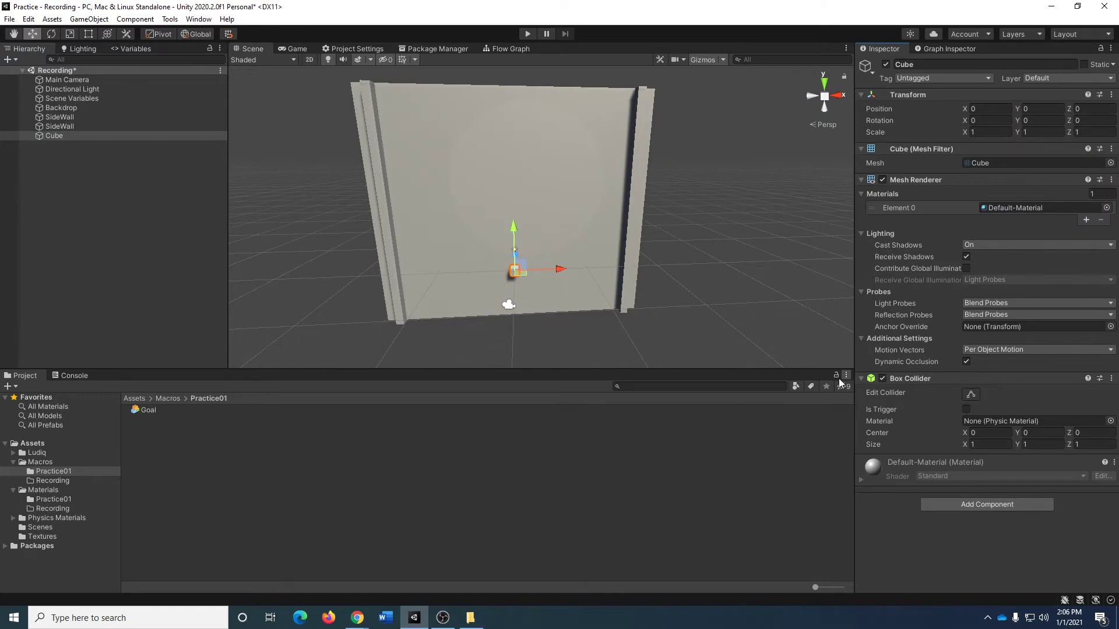
Set the cube's scale to X 0.2 and Y 5.5, and check it in the Scene and Game views.
{"action": "left_click", "coordinate": [999, 131]}
{"action": "type", "text": "0.2"}
{"action": "key", "text": "Tab"}
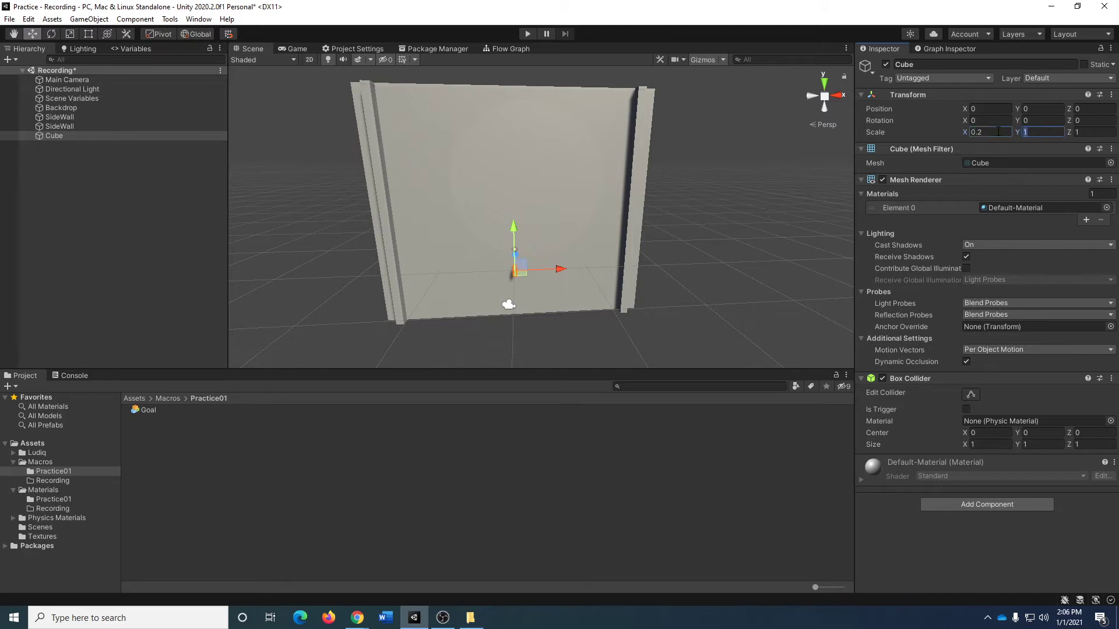
{"action": "type", "text": "5.5"}
{"action": "key", "text": "Tab"}
{"action": "key", "text": "Return"}
{"action": "left_click", "coordinate": [635, 281]}
{"action": "mouse_move", "coordinate": [634, 280]}
{"action": "left_mouse_down", "text": "alt"}
{"action": "mouse_move", "coordinate": [579, 253]}
{"action": "mouse_move", "coordinate": [299, 266]}
{"action": "mouse_move", "coordinate": [621, 276]}
{"action": "left_mouse_up", "text": "alt"}
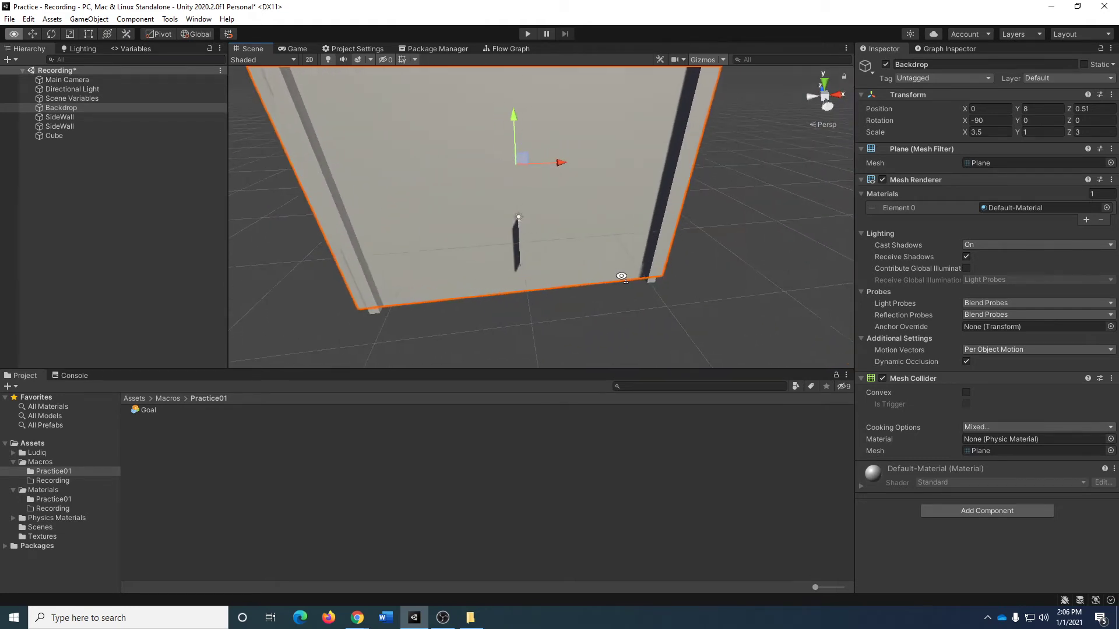
{"action": "key", "text": "s"}
{"action": "right_click_drag", "start_coordinate": [621, 276], "coordinate": [605, 274]}
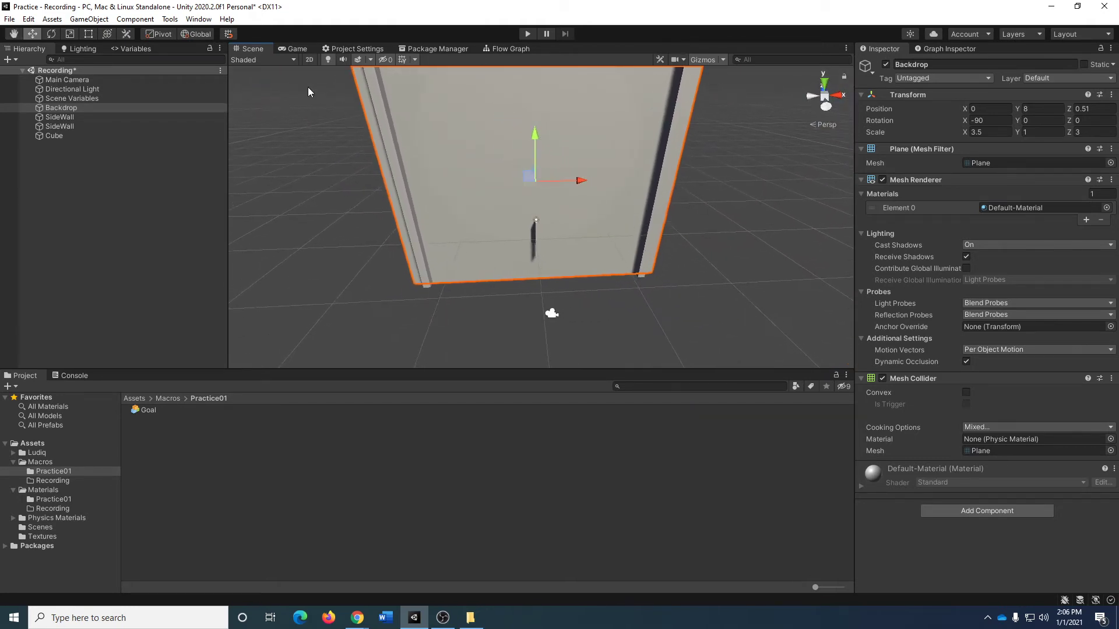
{"action": "left_click", "coordinate": [298, 49]}
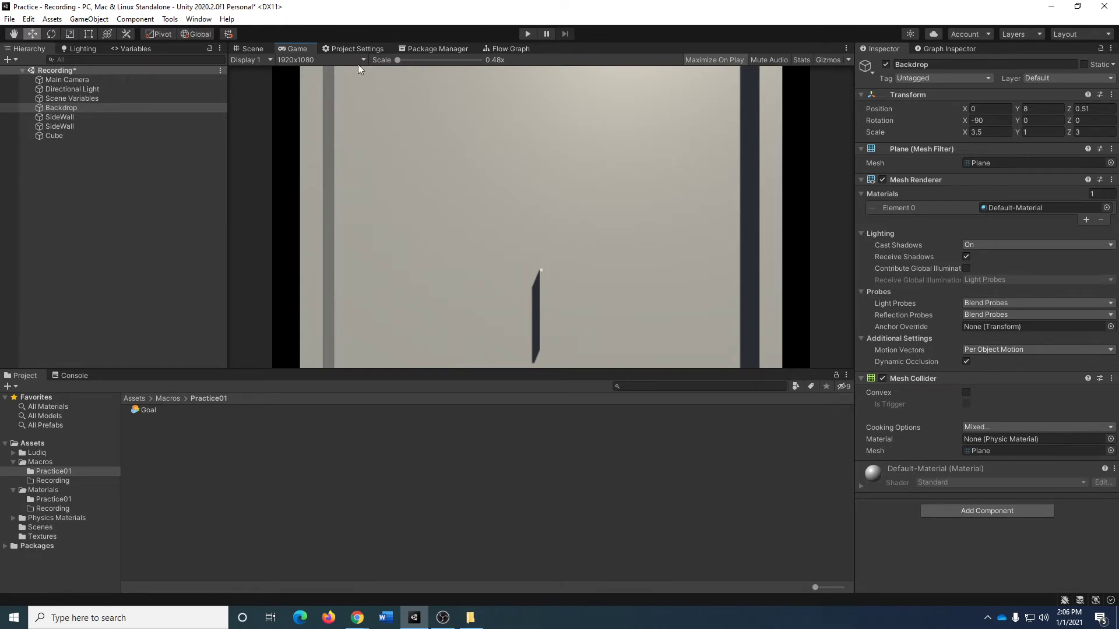
{"action": "left_click", "coordinate": [250, 49]}
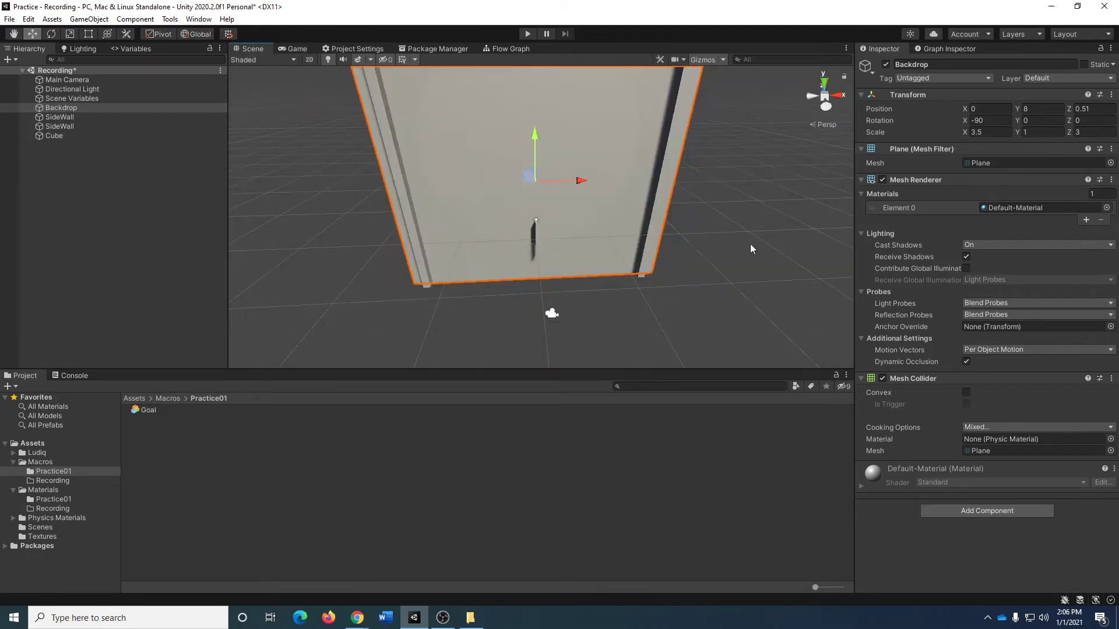
{"action": "left_click", "coordinate": [994, 109]}
{"action": "type", "text": "9"}
{"action": "key", "text": "Tab"}
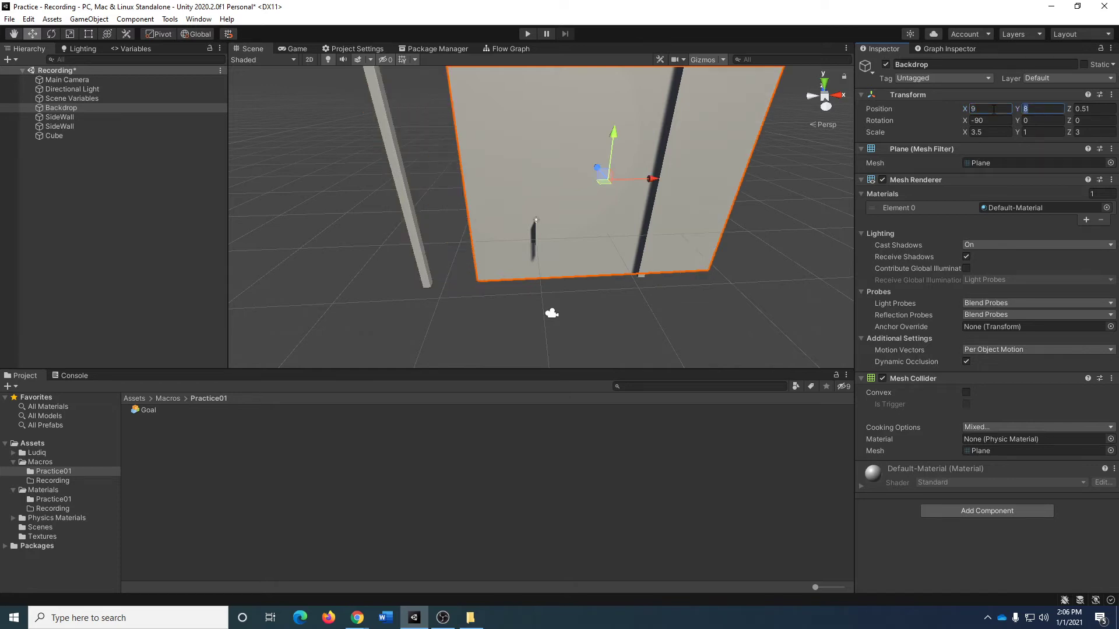
{"action": "type", "text": "-3"}
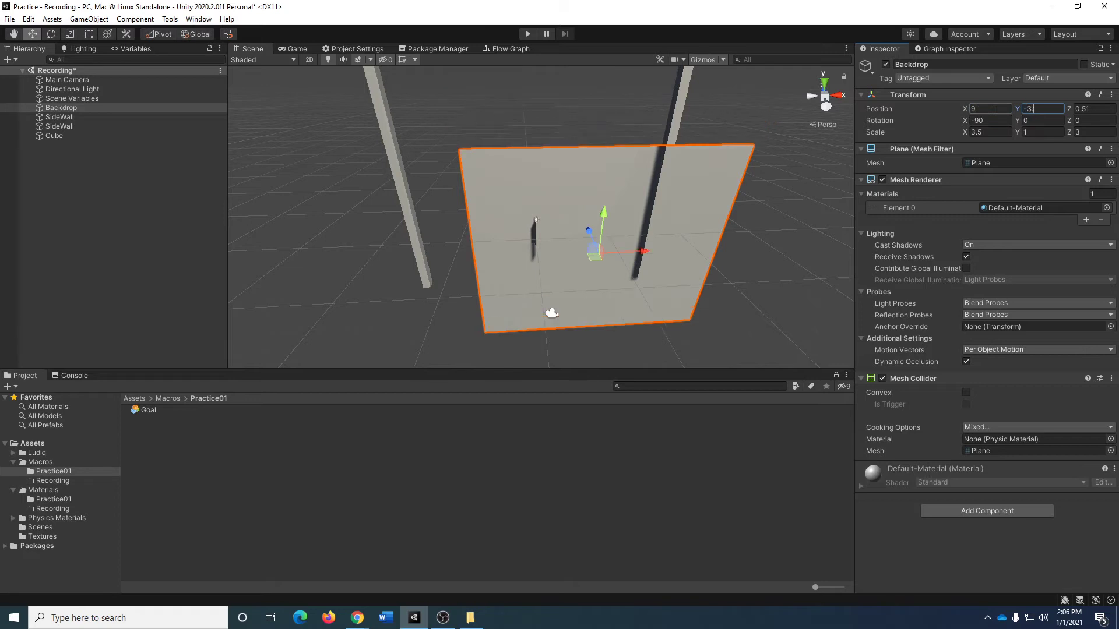
{"action": "type", "text": ".25"}
{"action": "key", "text": "Tab"}
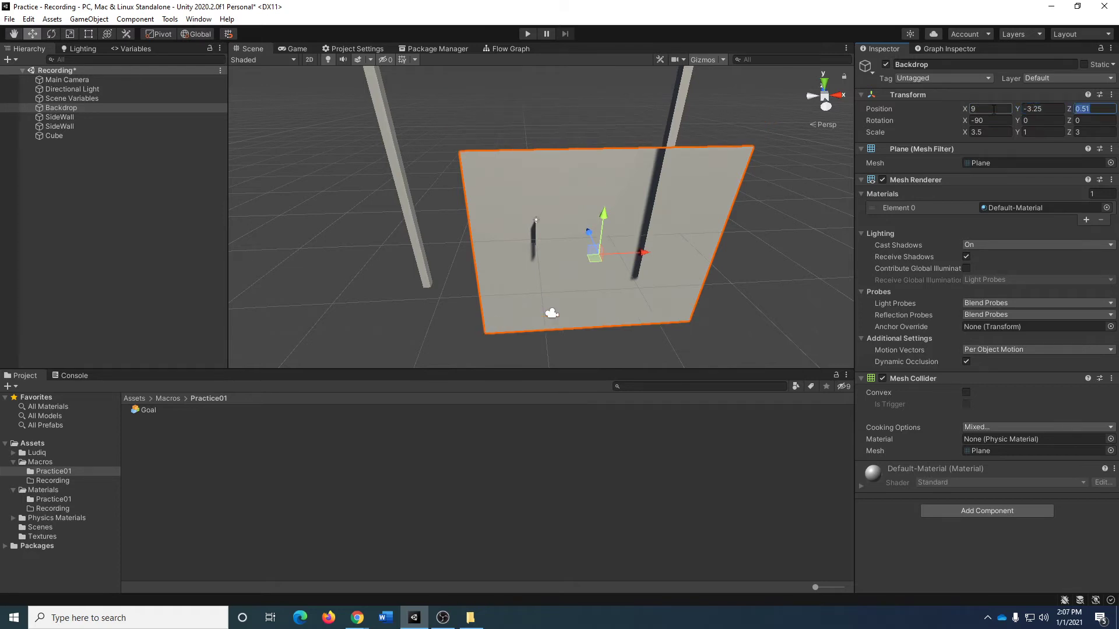
{"action": "type", "text": "0"}
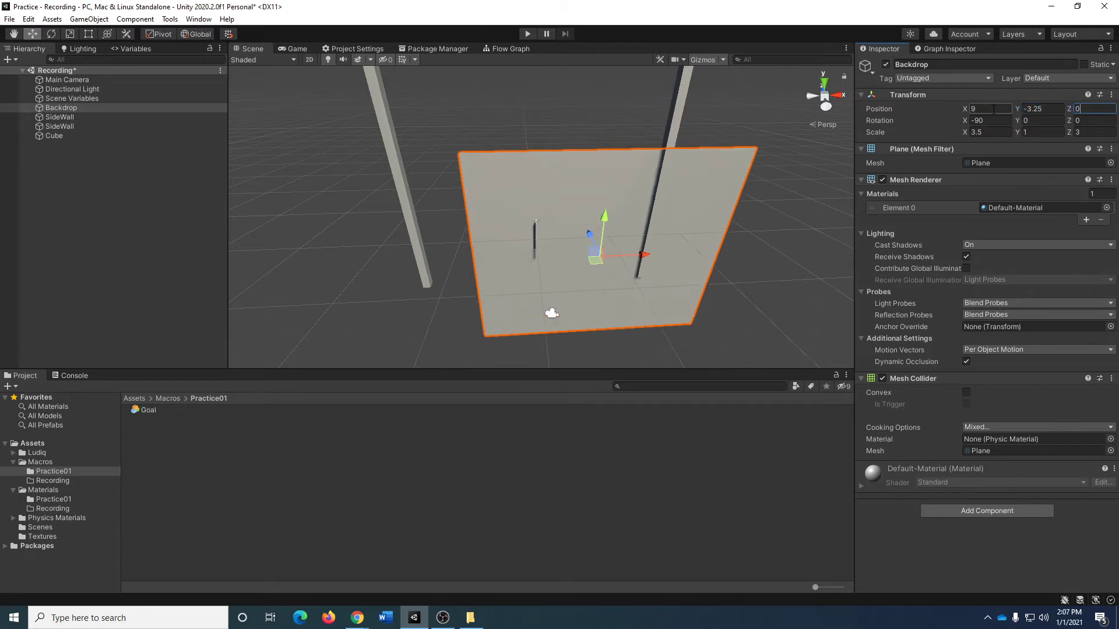
{"action": "left_click", "coordinate": [828, 302]}
{"action": "key", "text": "ctrl+z"}
{"action": "key", "text": "ctrl+z"}
{"action": "key", "text": "ctrl+z"}
{"action": "key", "text": "ctrl+z"}
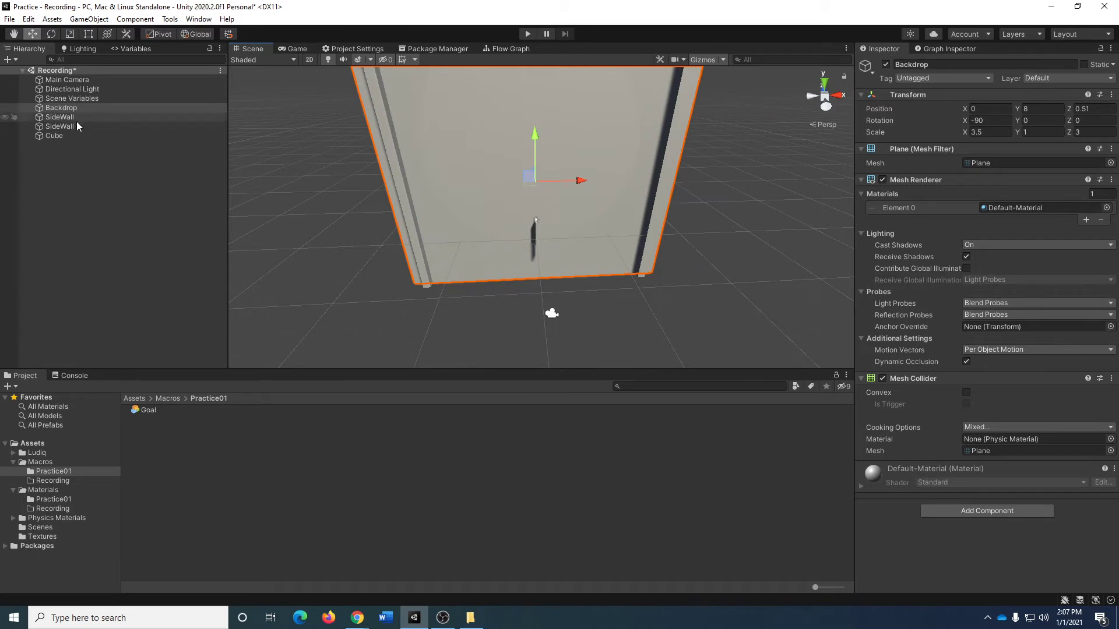
Rename the thin upright cube as Goal Wall.
{"action": "left_click", "coordinate": [77, 136]}
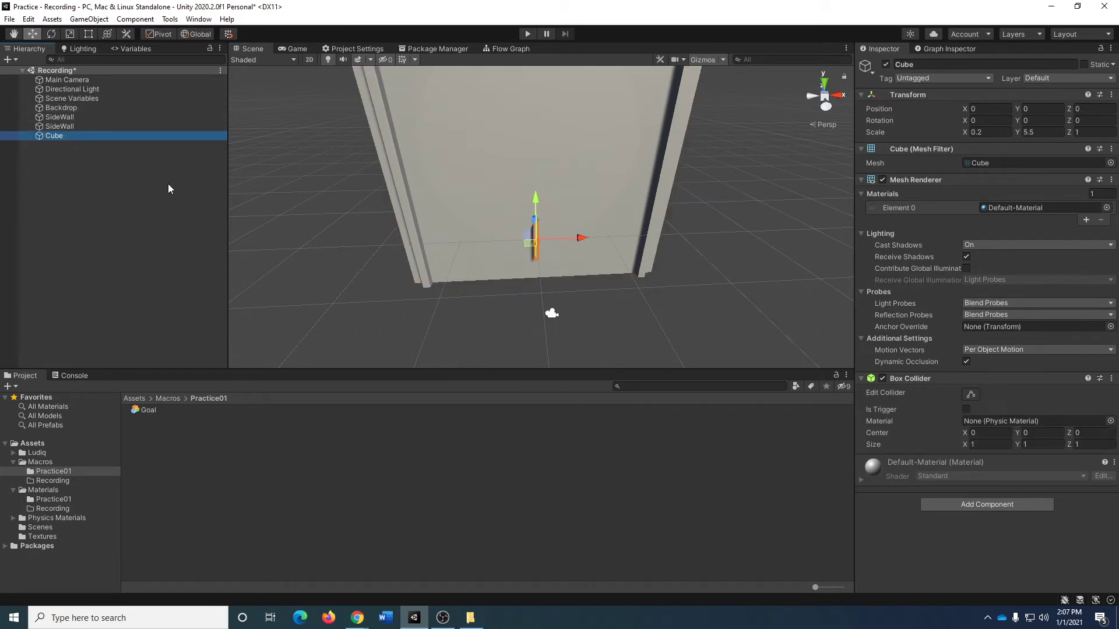
{"action": "key", "text": "F2"}
{"action": "type", "text": "Goal Wall"}
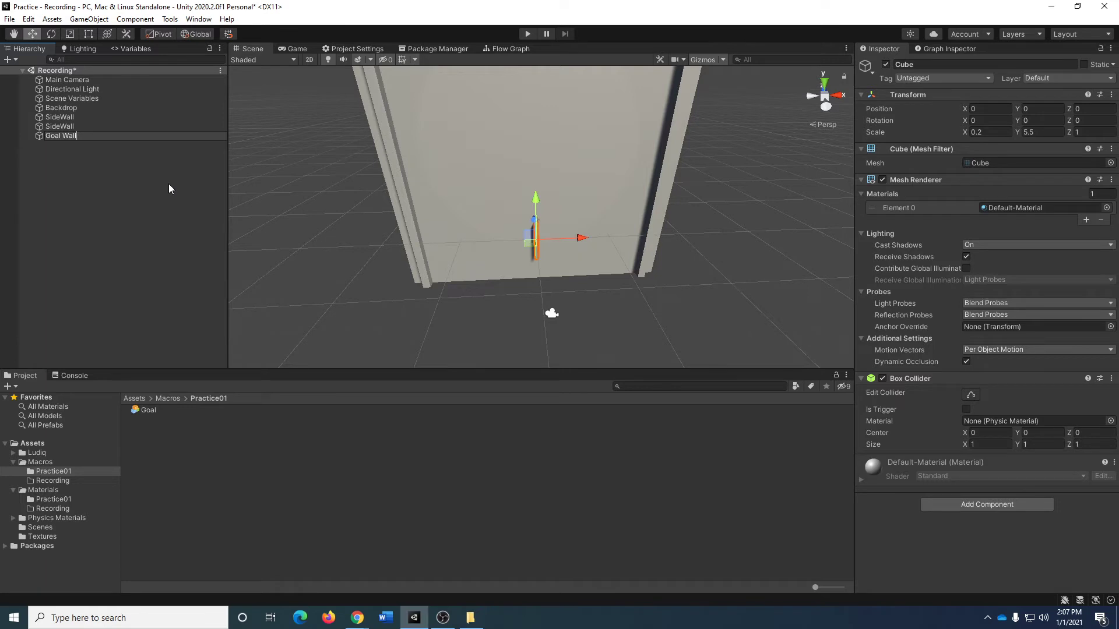
{"action": "key", "text": "Return"}
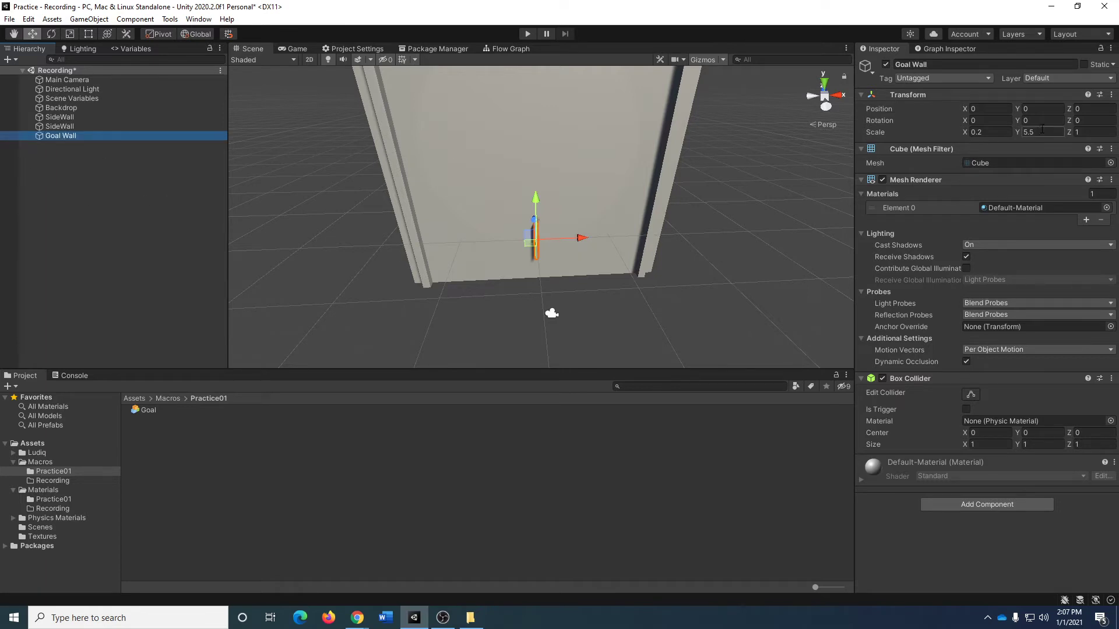
Set Goal Wall's position to X 9 and Y -3.25, and check its placement in the Game view.
{"action": "left_click", "coordinate": [997, 109]}
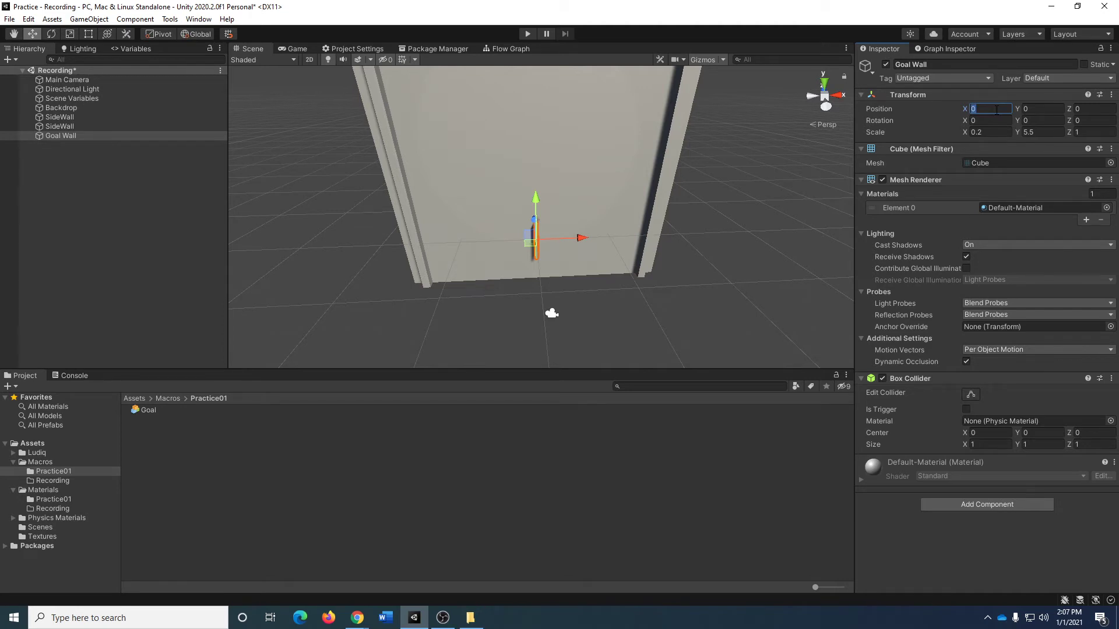
{"action": "type", "text": "9"}
{"action": "key", "text": "Tab"}
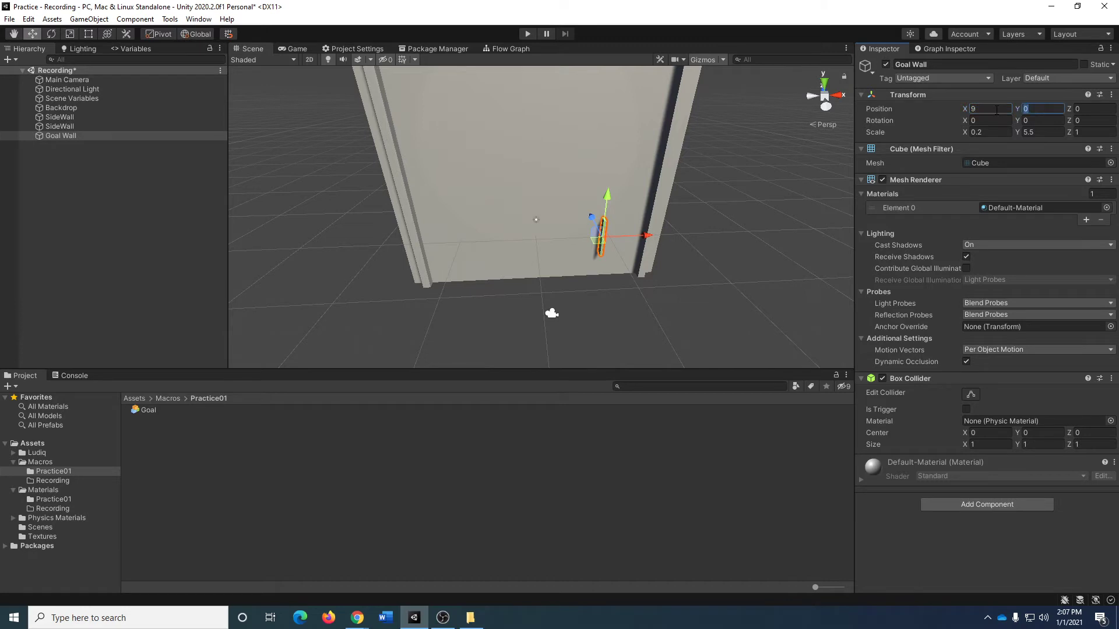
{"action": "type", "text": "-3.25"}
{"action": "key", "text": "Tab"}
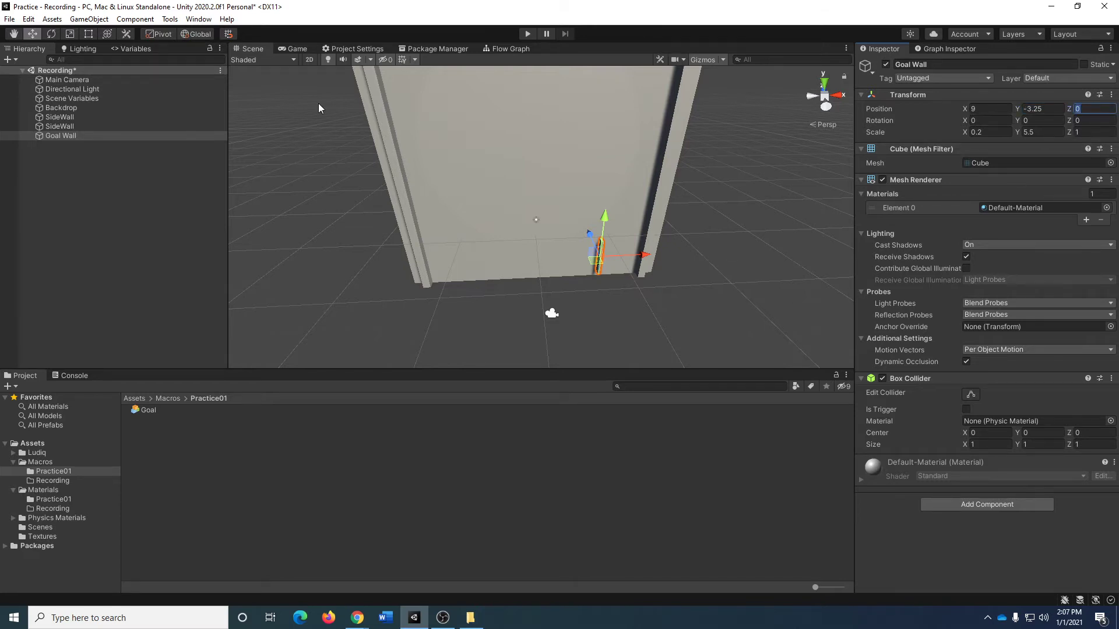
{"action": "left_click", "coordinate": [295, 50]}
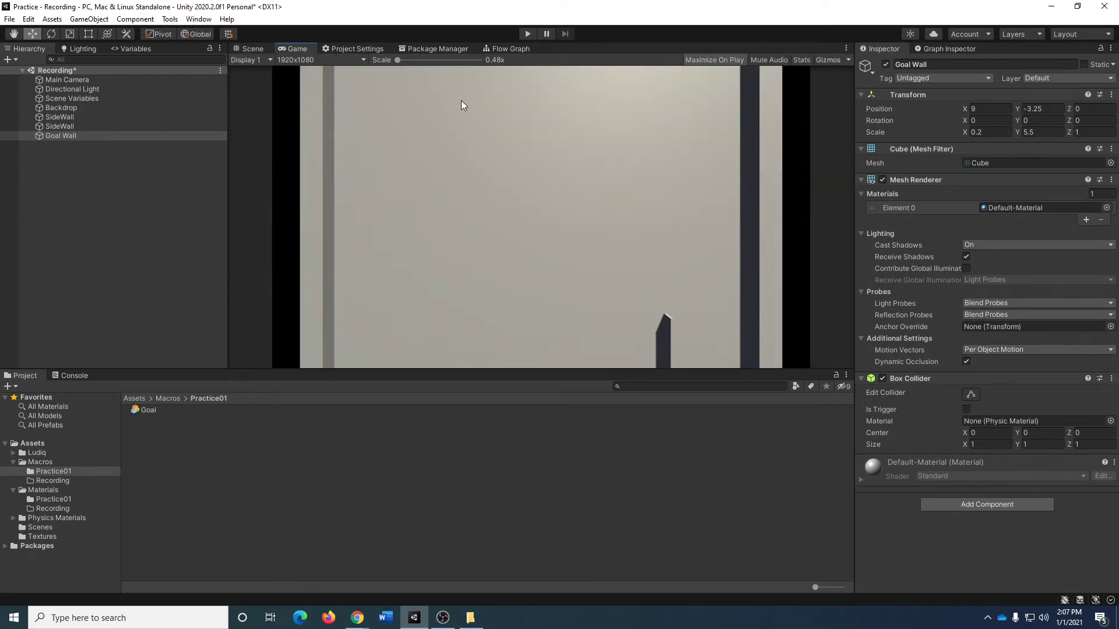
{"action": "left_click", "coordinate": [247, 49]}
Duplicate Goal Wall and remove the number suffix from the copy's name so it is also Goal Wall.
{"action": "left_click", "coordinate": [79, 135]}
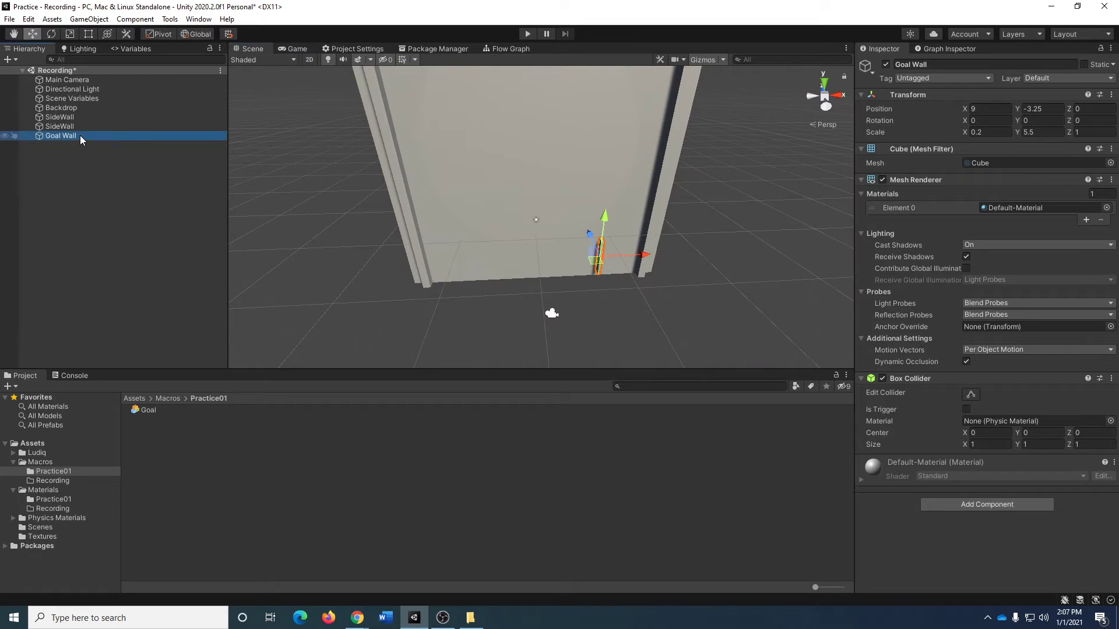
{"action": "key", "text": "ctrl+d"}
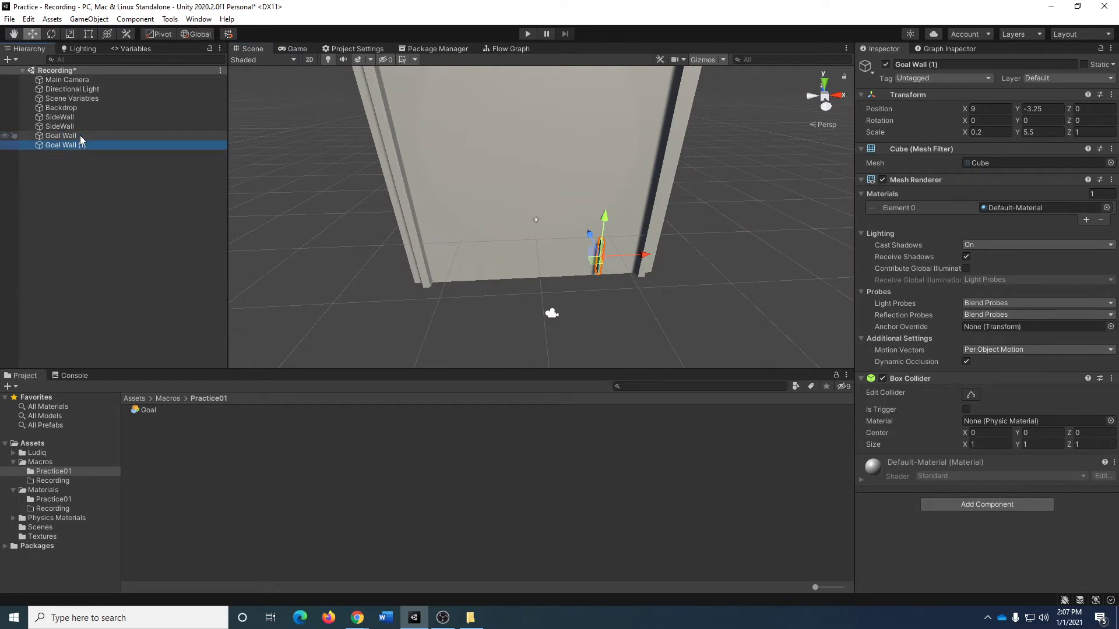
{"action": "key", "text": "F2"}
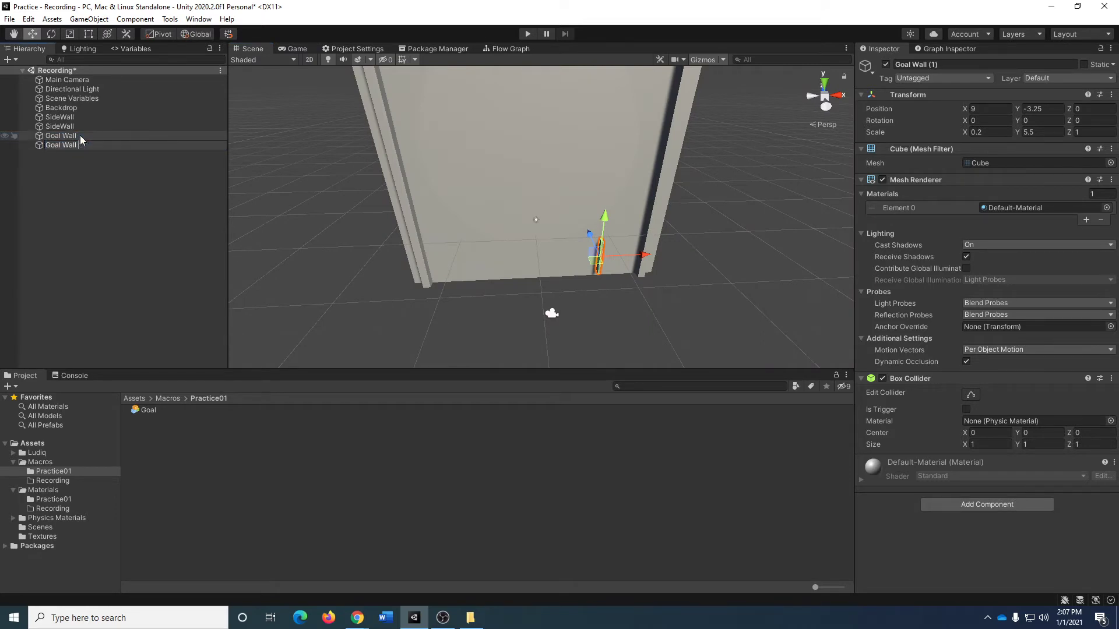
{"action": "key", "text": "Return"}
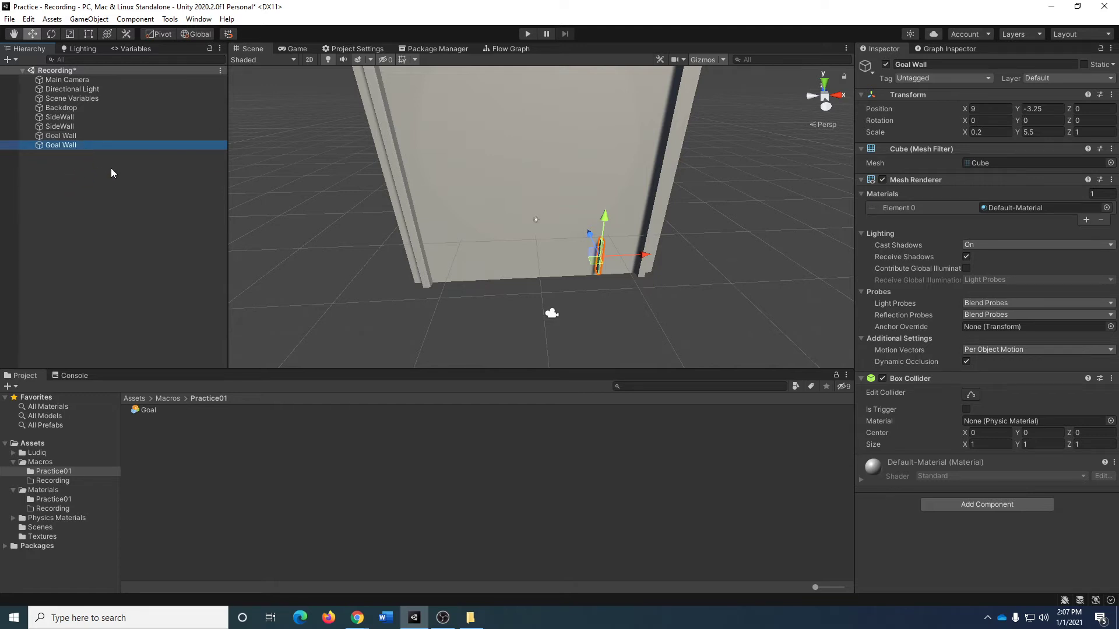
Make two more copies of Goal Wall and remove the number suffix from the first new copy's name.
{"action": "key", "text": "ctrl+d"}
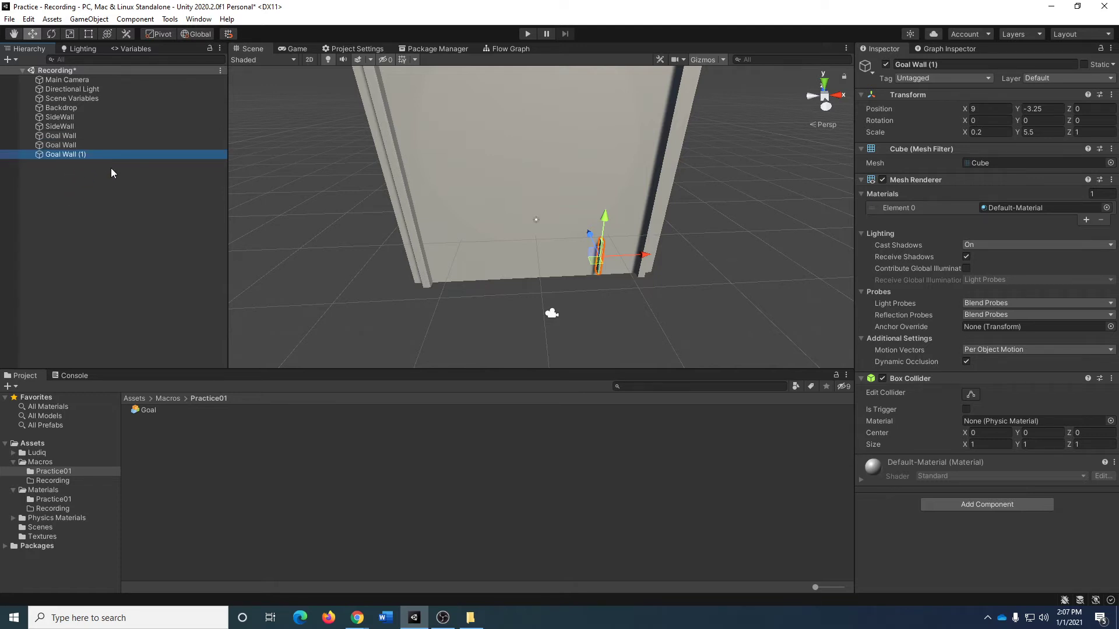
{"action": "key", "text": "ctrl+d"}
{"action": "left_click", "coordinate": [97, 155]}
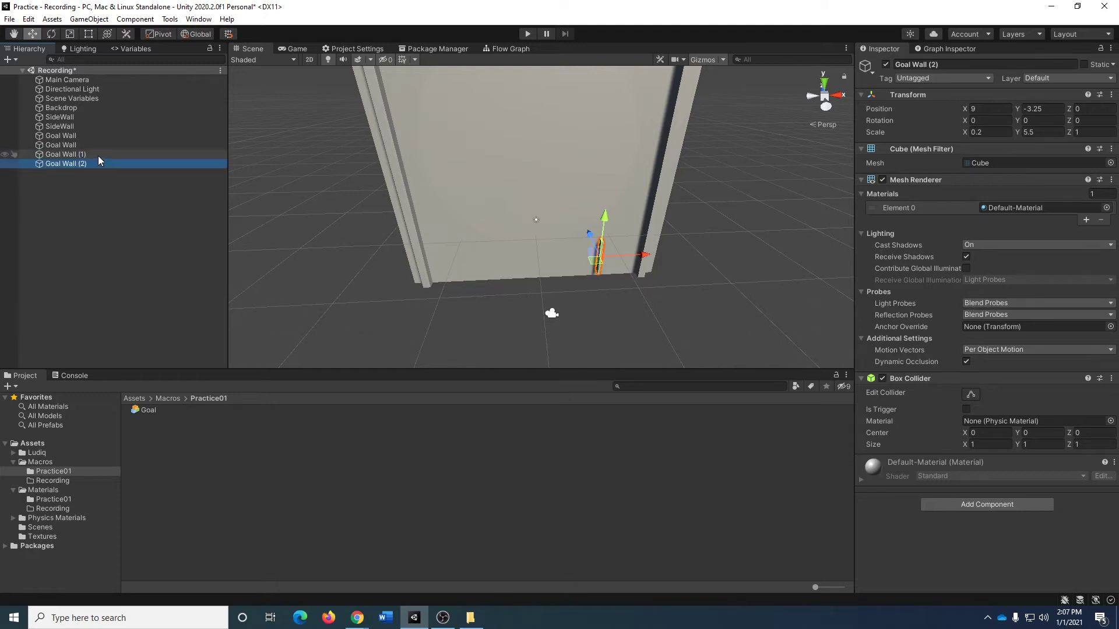
{"action": "key", "text": "F2"}
{"action": "key", "text": "End"}
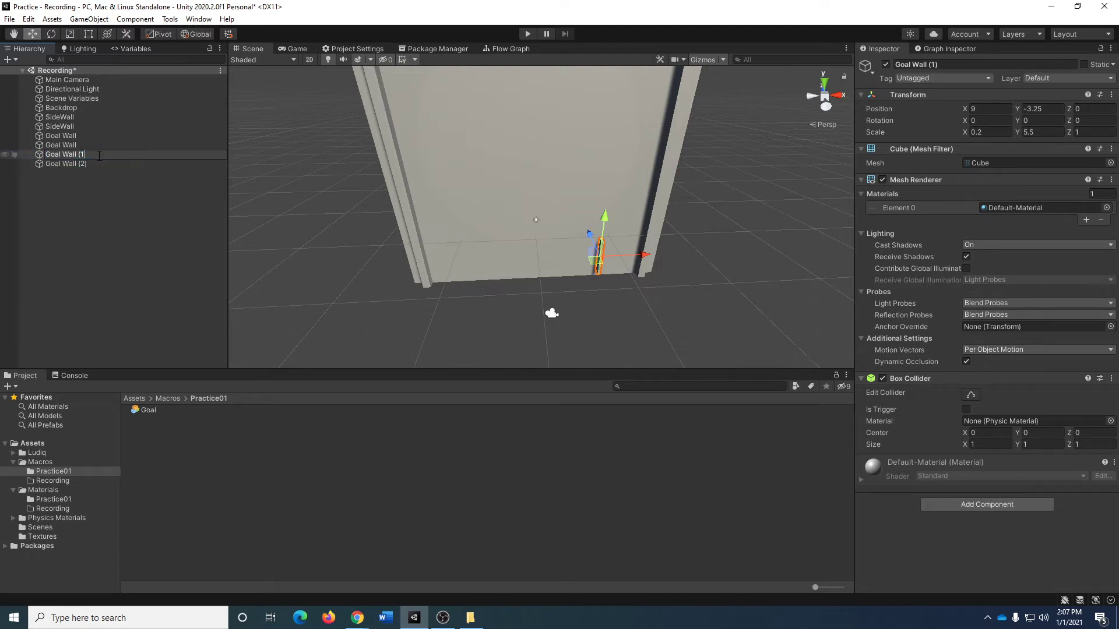
{"action": "key", "text": "BackSpace"}
{"action": "key", "text": "BackSpace"}
{"action": "key", "text": "BackSpace"}
{"action": "key", "text": "BackSpace"}
{"action": "key", "text": "Return"}
Remove the number suffix from the last copy's name so all four walls are named Goal Wall.
{"action": "key", "text": "Down"}
{"action": "key", "text": "F2"}
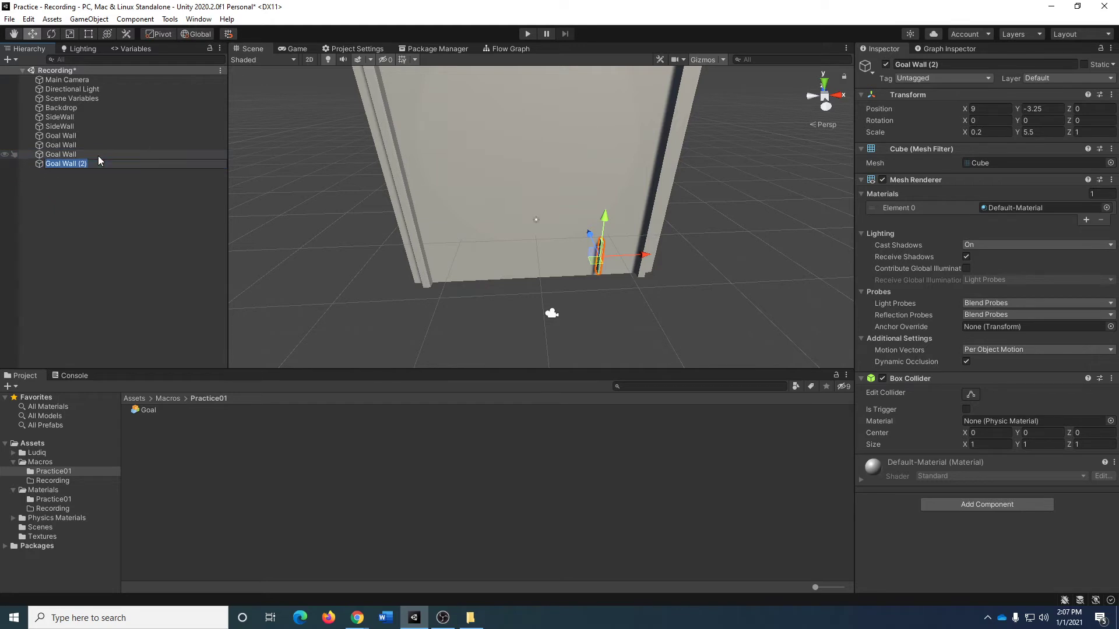
{"action": "key", "text": "End"}
{"action": "key", "text": "BackSpace"}
{"action": "key", "text": "BackSpace"}
{"action": "key", "text": "BackSpace"}
{"action": "key", "text": "BackSpace"}
{"action": "key", "text": "Return"}
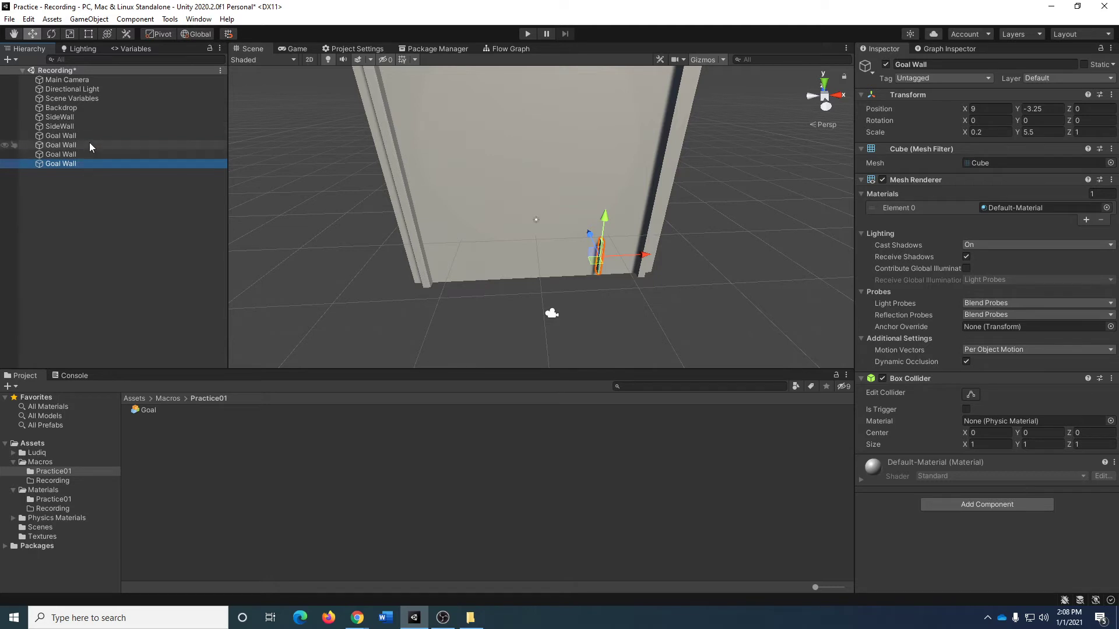
Set the second Goal Wall's X position to 3.
{"action": "left_click", "coordinate": [84, 135]}
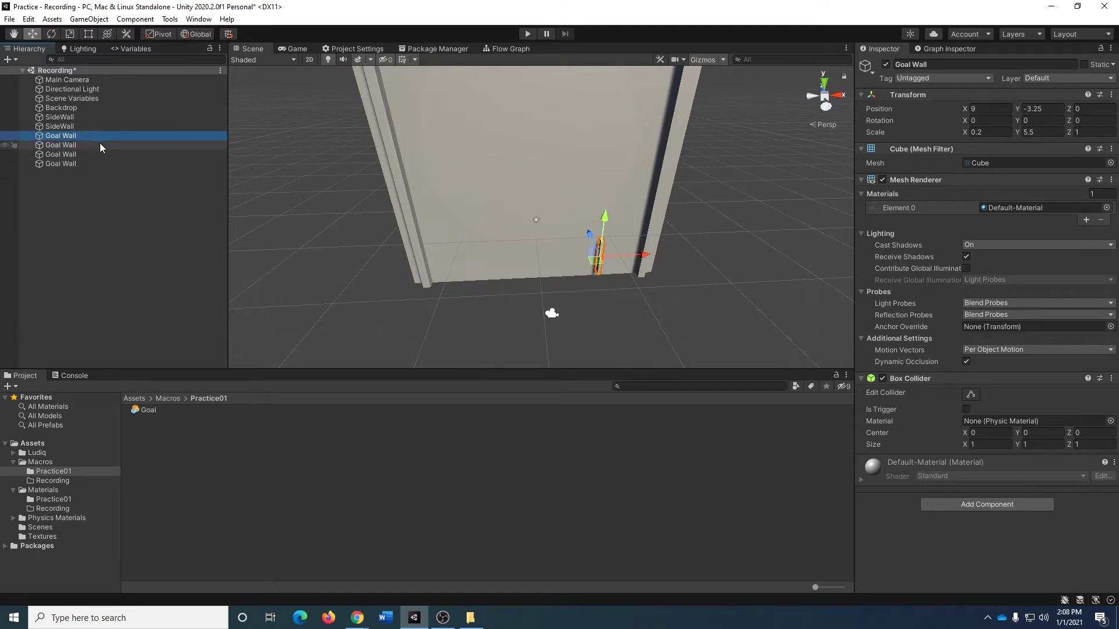
{"action": "left_click", "coordinate": [100, 145]}
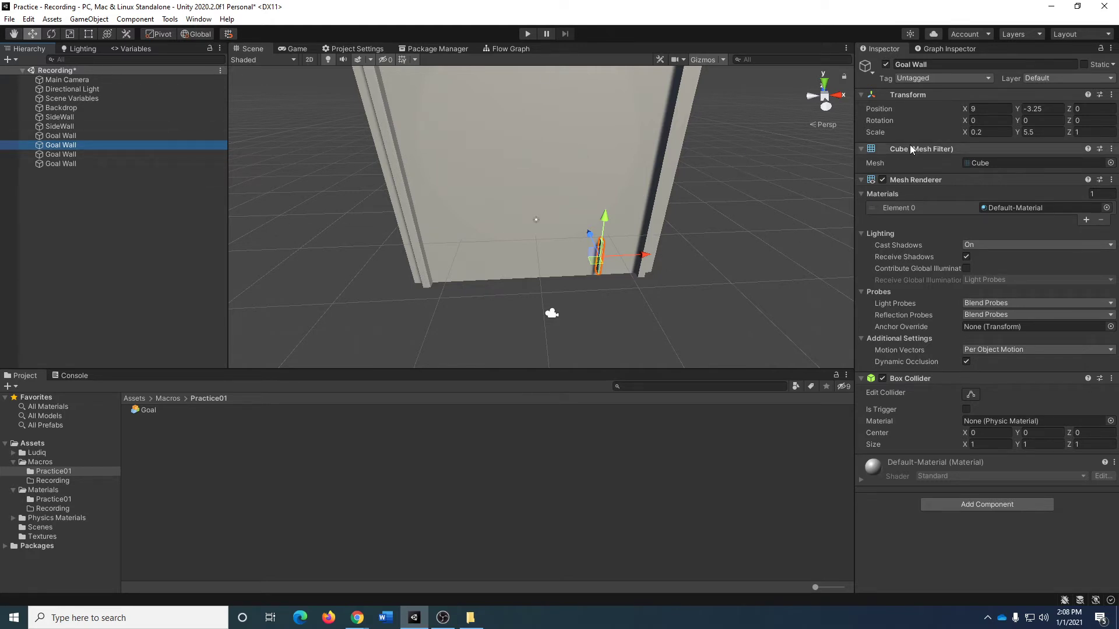
{"action": "left_click", "coordinate": [990, 109]}
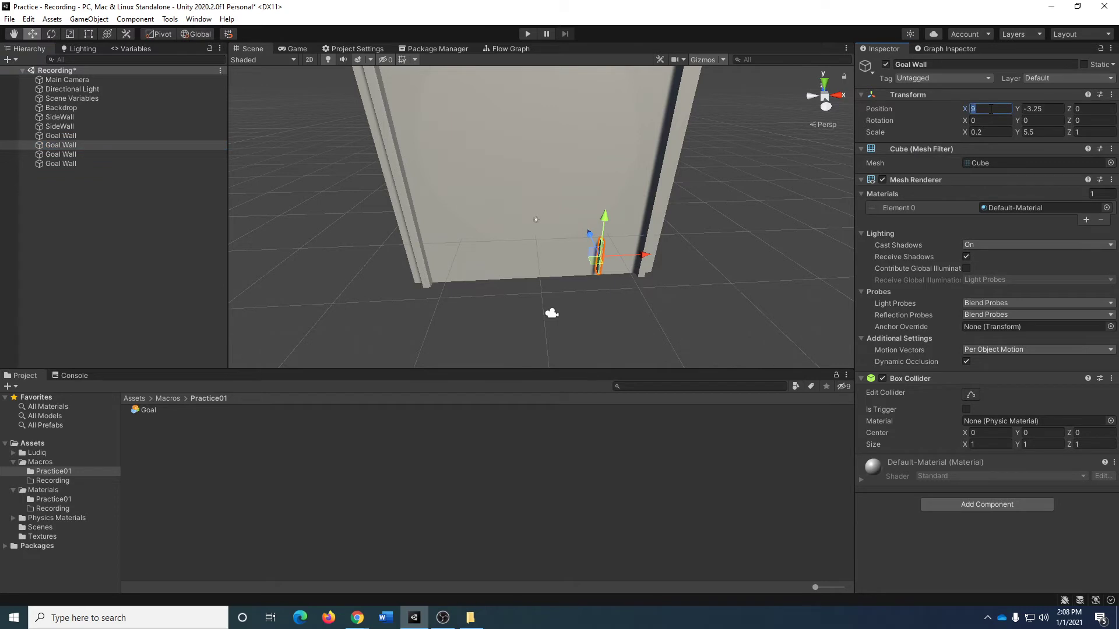
{"action": "type", "text": "3"}
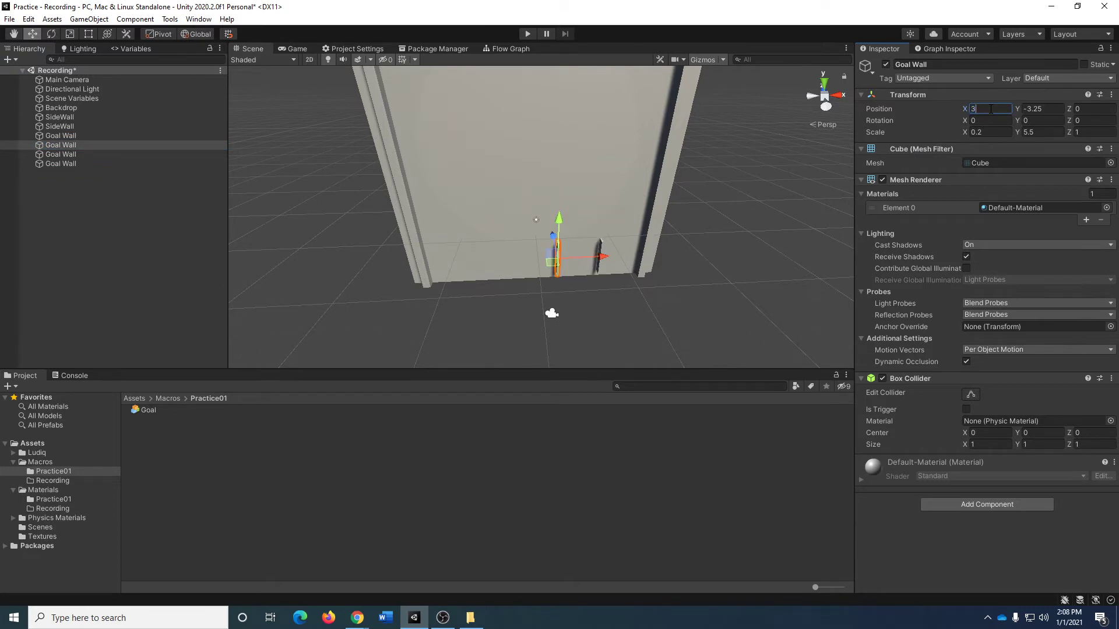
Set the third Goal Wall's X position to -3.
{"action": "left_click", "coordinate": [104, 155]}
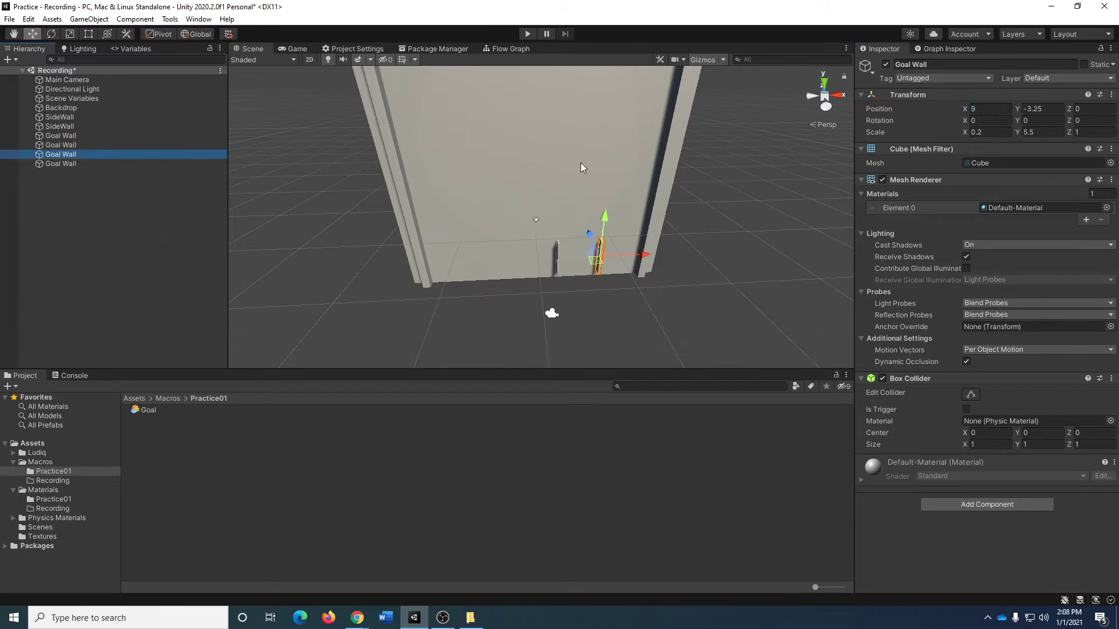
{"action": "left_click", "coordinate": [993, 109]}
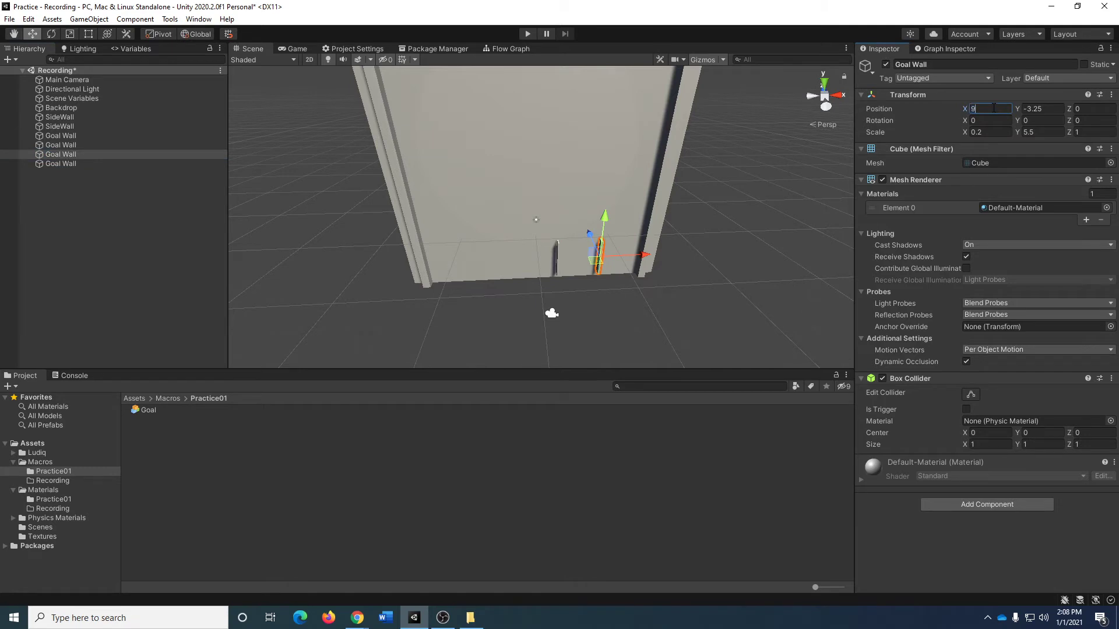
{"action": "type", "text": "-12"}
{"action": "key", "text": "Return"}
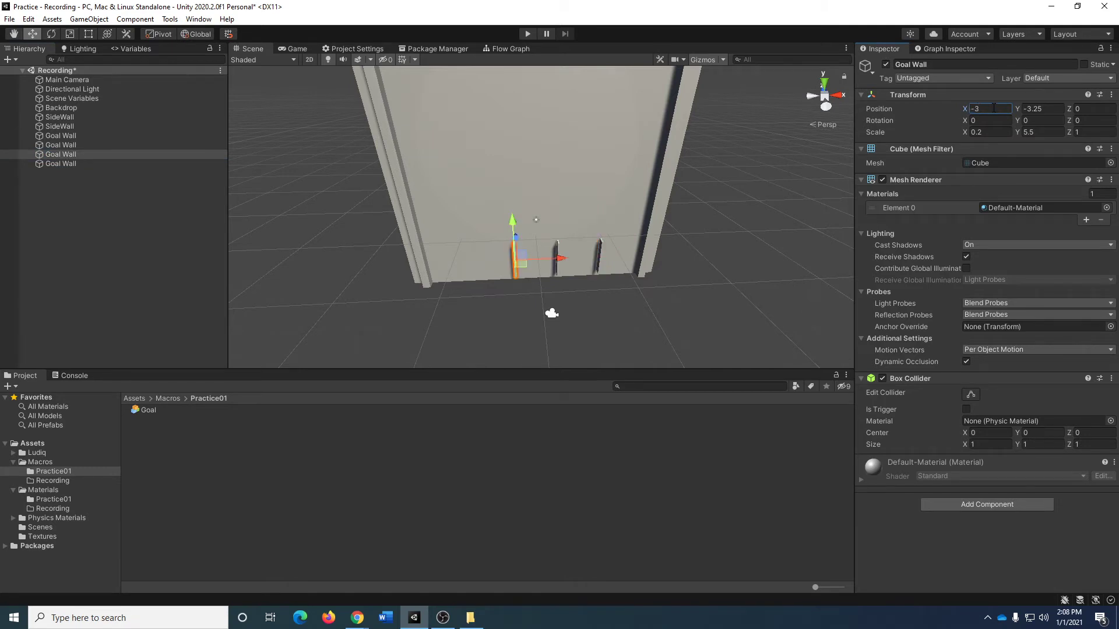
Set the fourth Goal Wall's X position to -9 and check the wall spacing in the Game view.
{"action": "left_click", "coordinate": [80, 164]}
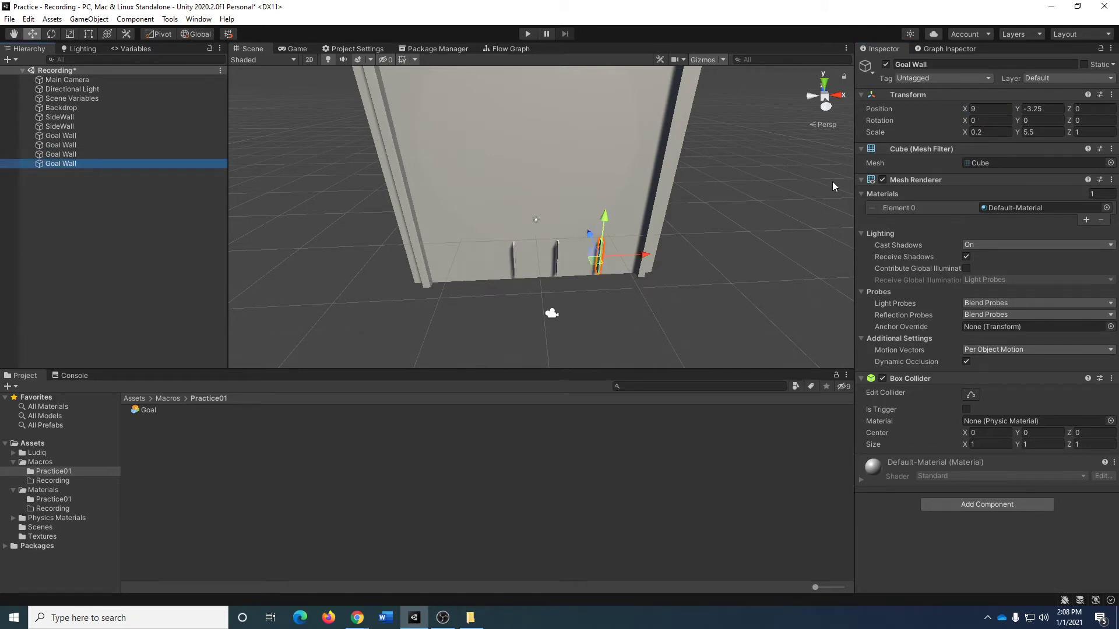
{"action": "left_click", "coordinate": [985, 109]}
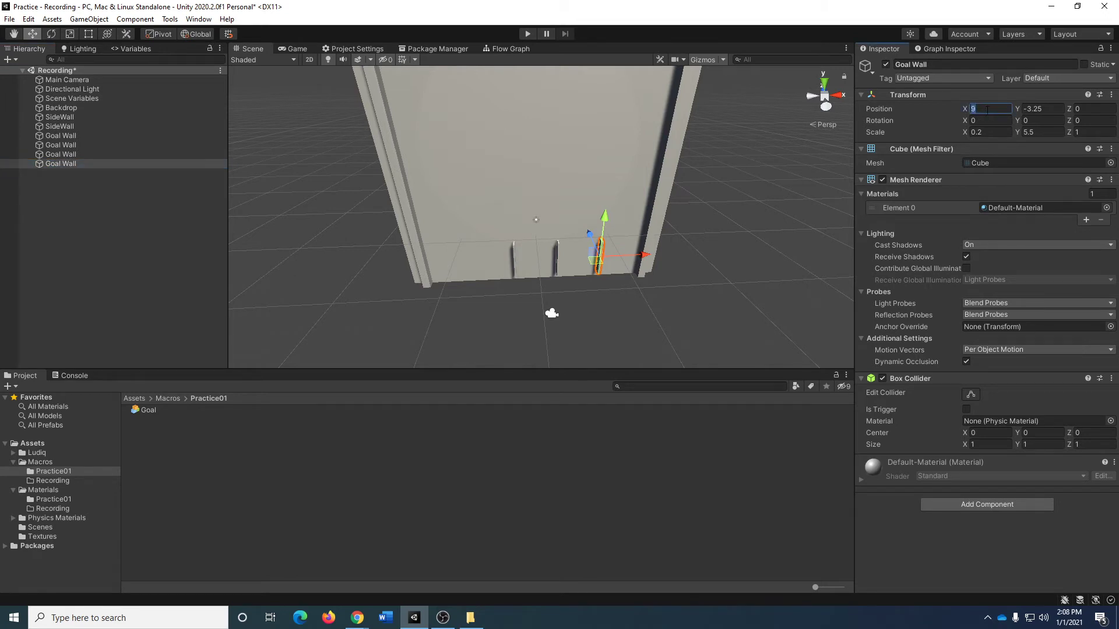
{"action": "type", "text": "-18"}
{"action": "key", "text": "Return"}
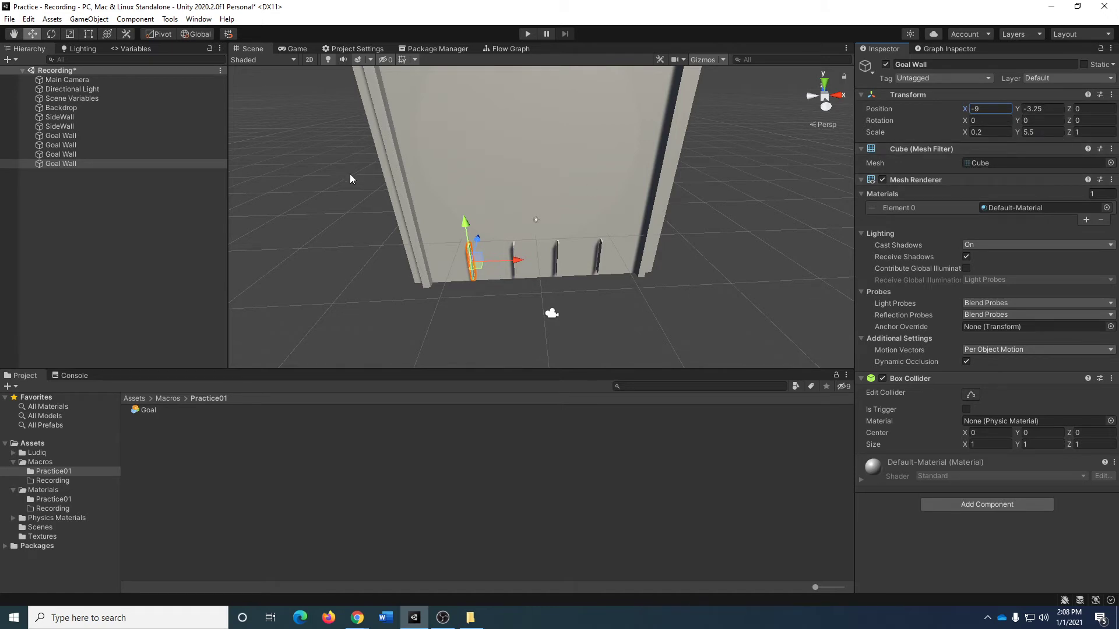
{"action": "left_click", "coordinate": [293, 46]}
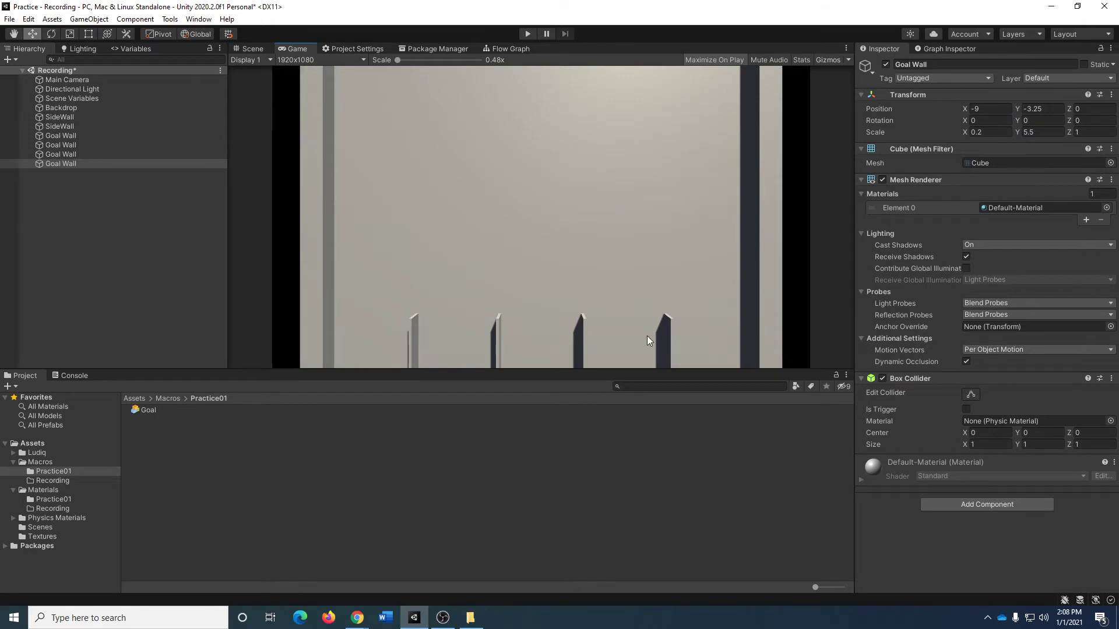
{"action": "left_click", "coordinate": [253, 48]}
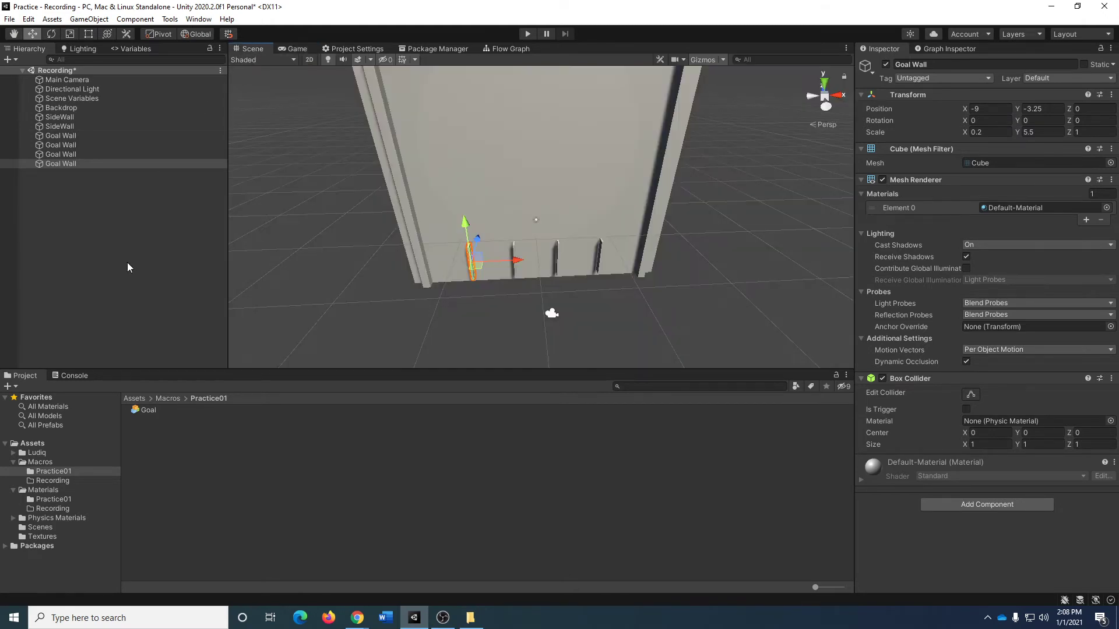
Add a new cube to the scene and reset its transform.
{"action": "left_click", "coordinate": [84, 210]}
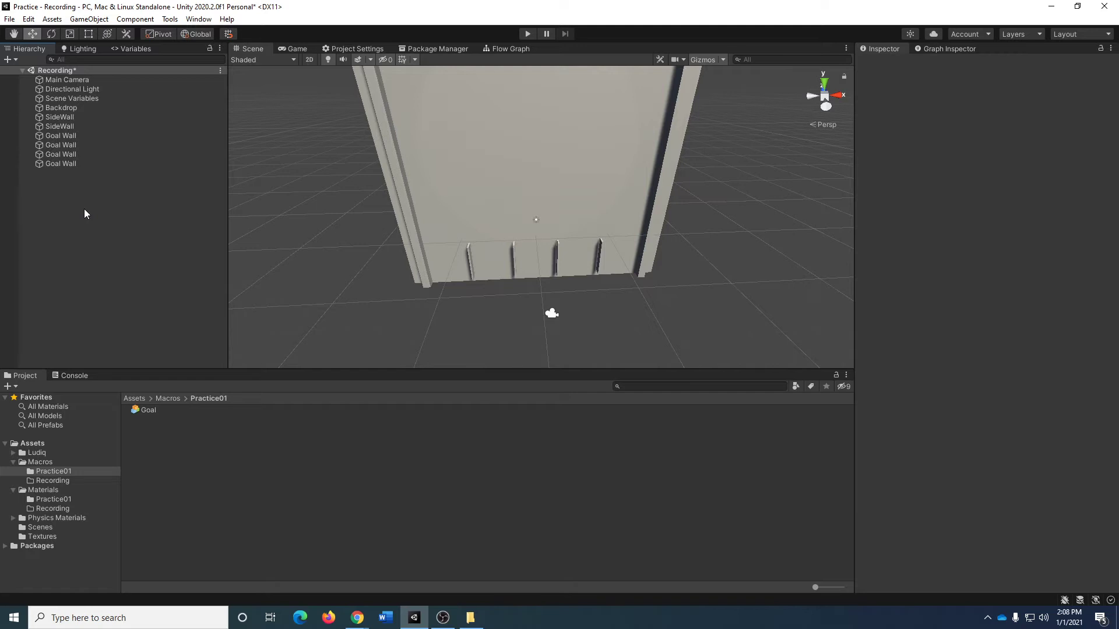
{"action": "right_click", "coordinate": [83, 209]}
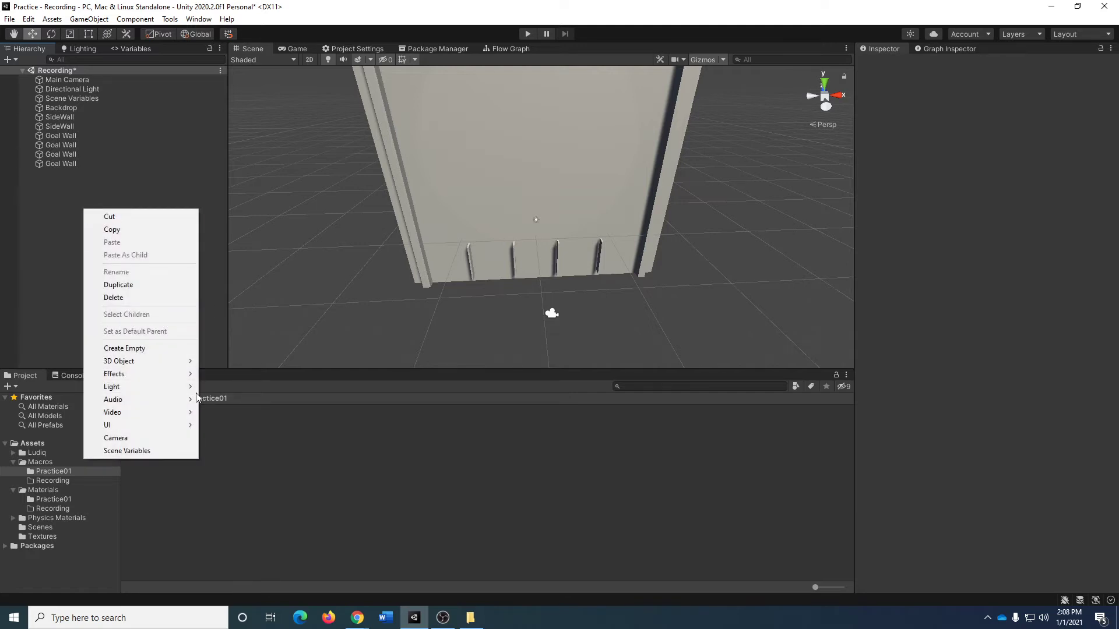
{"action": "mouse_move", "coordinate": [166, 364]}
{"action": "left_click", "coordinate": [260, 362]}
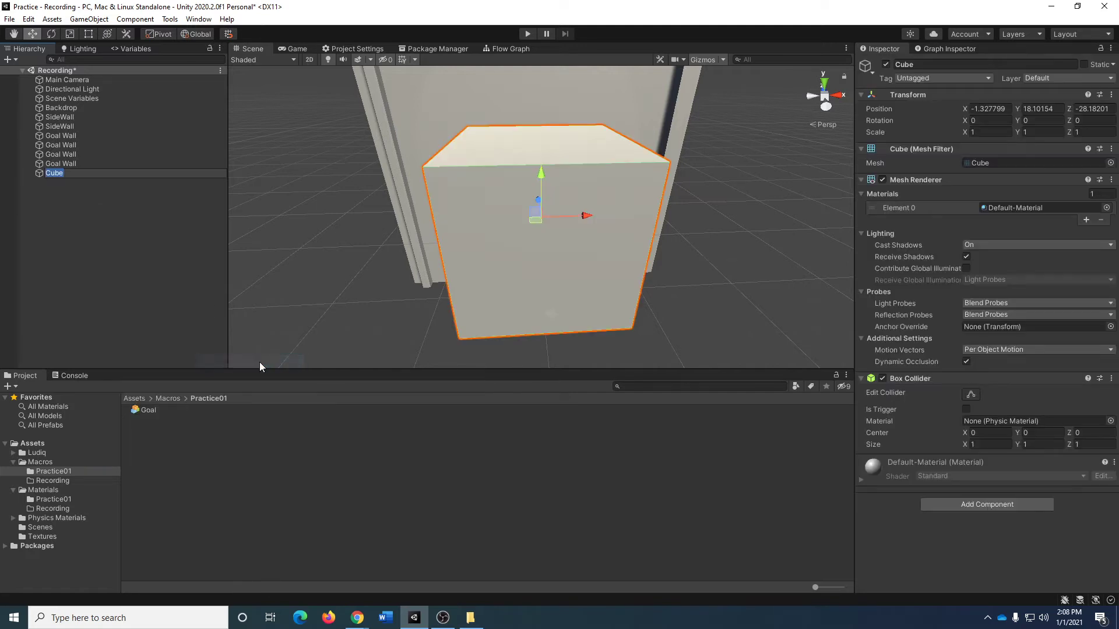
{"action": "left_click", "coordinate": [1111, 94]}
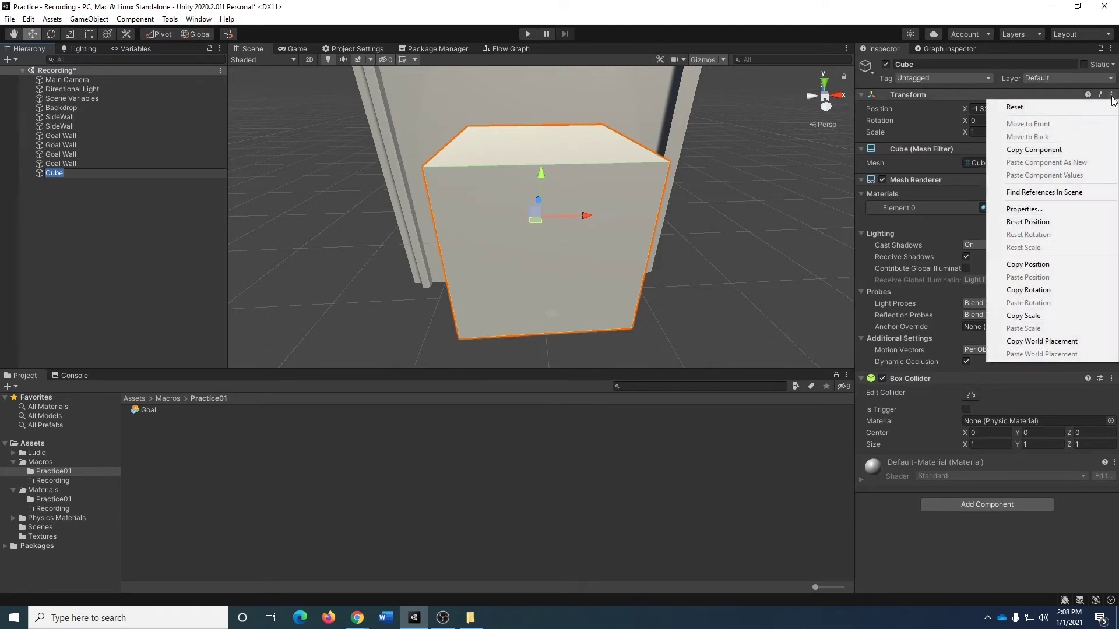
{"action": "left_click", "coordinate": [1015, 107]}
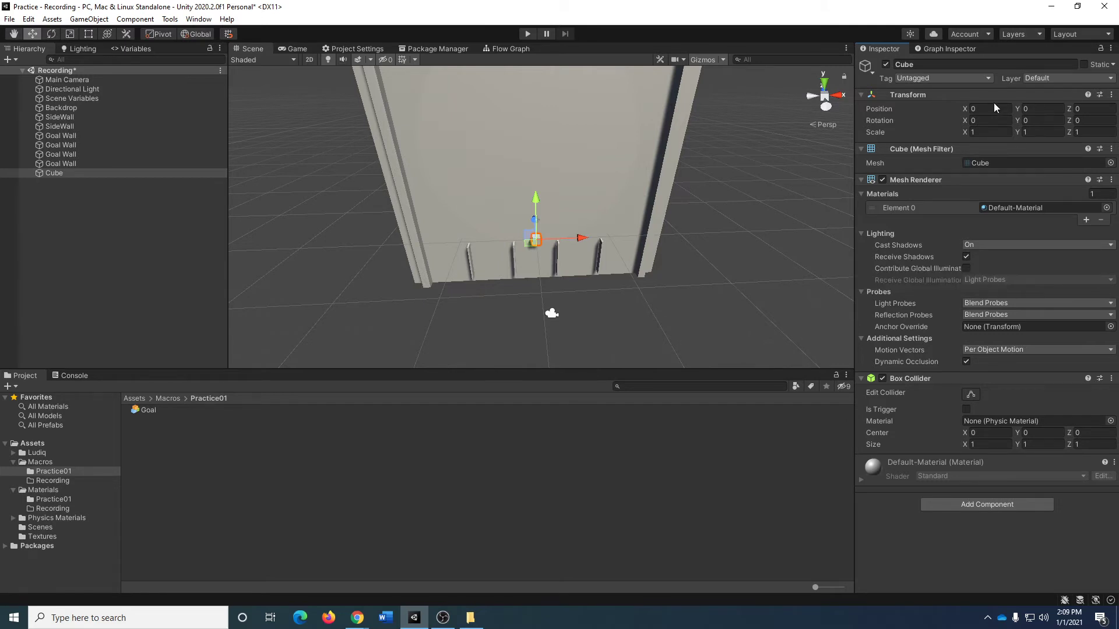
Scale the new cube to 5 in X and 3.5 in Y.
{"action": "left_click", "coordinate": [996, 133]}
{"action": "type", "text": "5"}
{"action": "left_click", "coordinate": [1036, 129]}
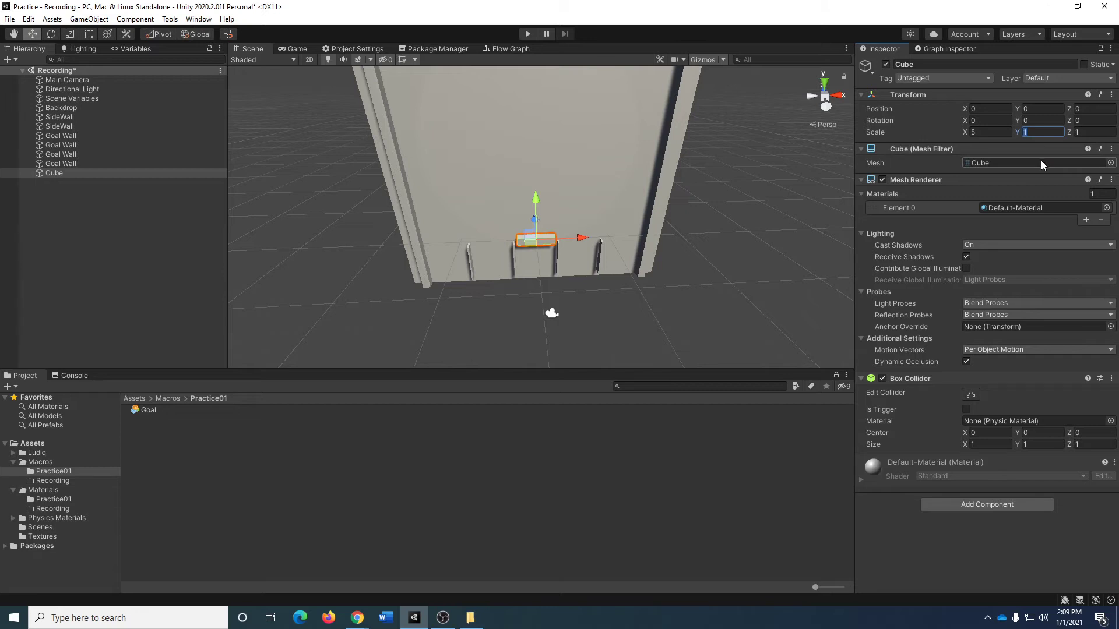
{"action": "type", "text": "3.5"}
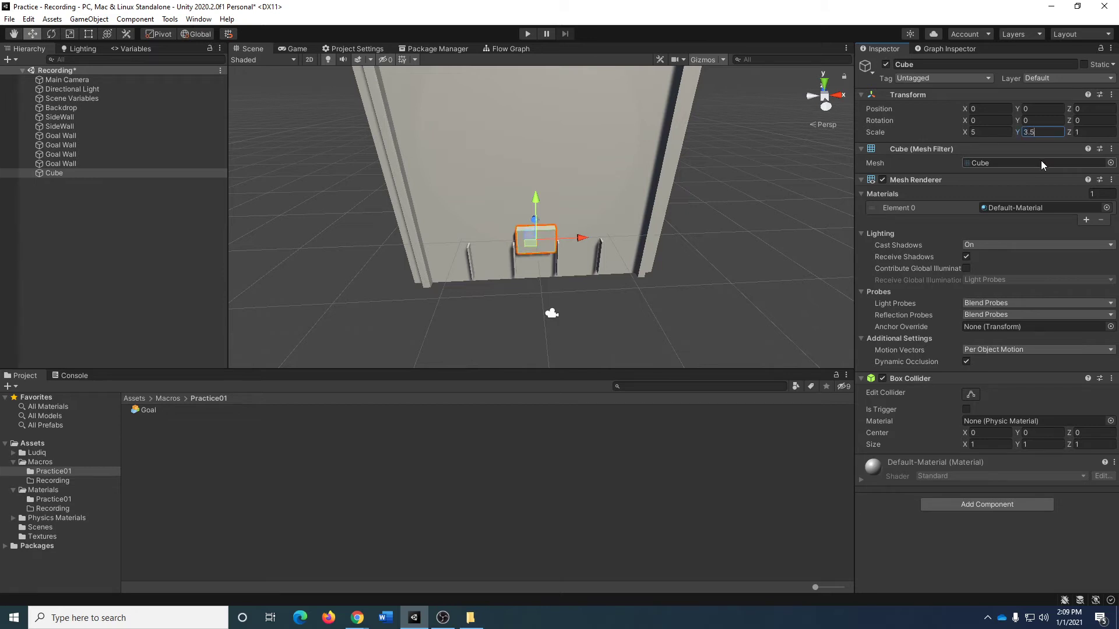
{"action": "key", "text": "Tab"}
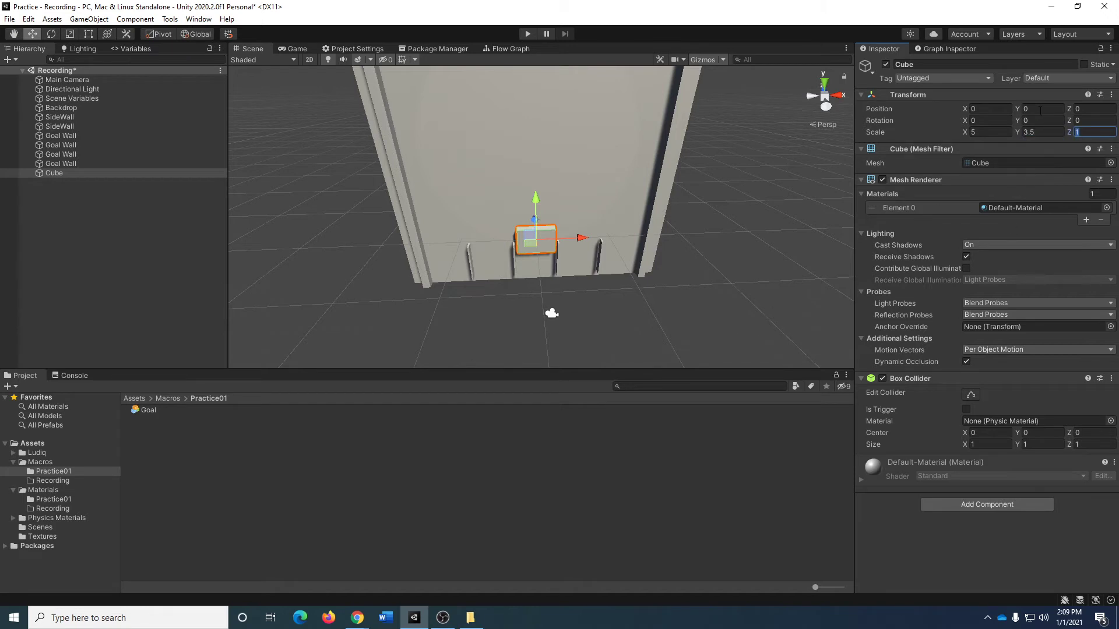
Set the cube's Y position to -4.5 and check its placement between the middle goal walls in the Game view.
{"action": "left_click", "coordinate": [998, 109]}
{"action": "key", "text": "Tab"}
{"action": "type", "text": "-4.5"}
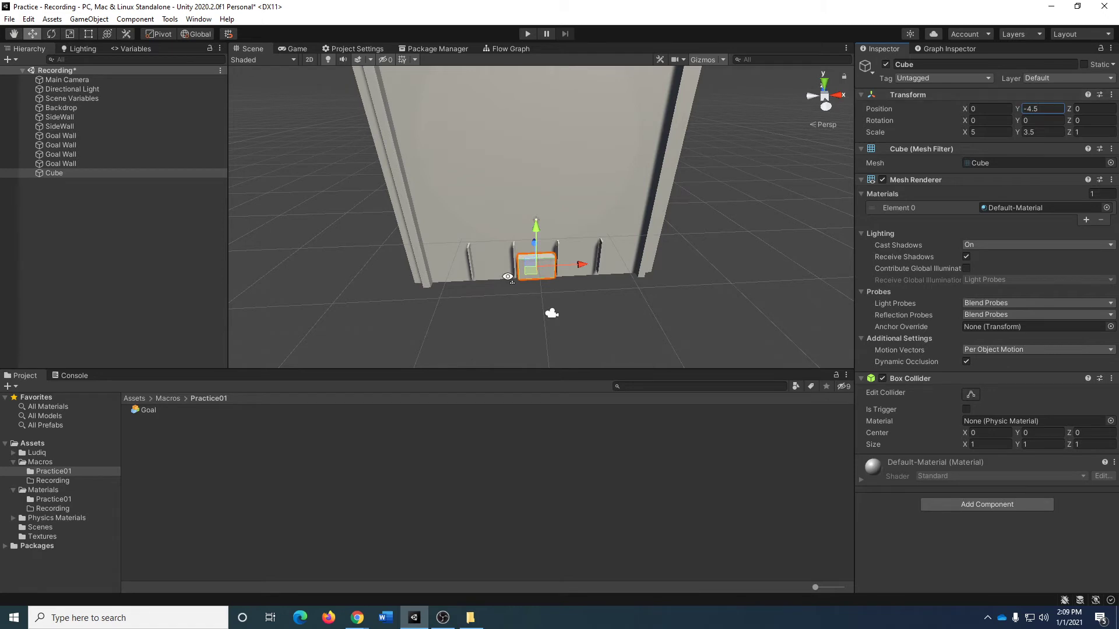
{"action": "left_click", "coordinate": [558, 304]}
{"action": "left_click_drag", "start_coordinate": [558, 304], "coordinate": [586, 305], "text": "alt"}
{"action": "key", "text": "w"}
{"action": "mouse_move", "coordinate": [585, 305]}
{"action": "right_mouse_down"}
{"action": "mouse_move", "coordinate": [596, 338]}
{"action": "mouse_move", "coordinate": [589, 284]}
{"action": "right_mouse_up"}
{"action": "left_click", "coordinate": [296, 49]}
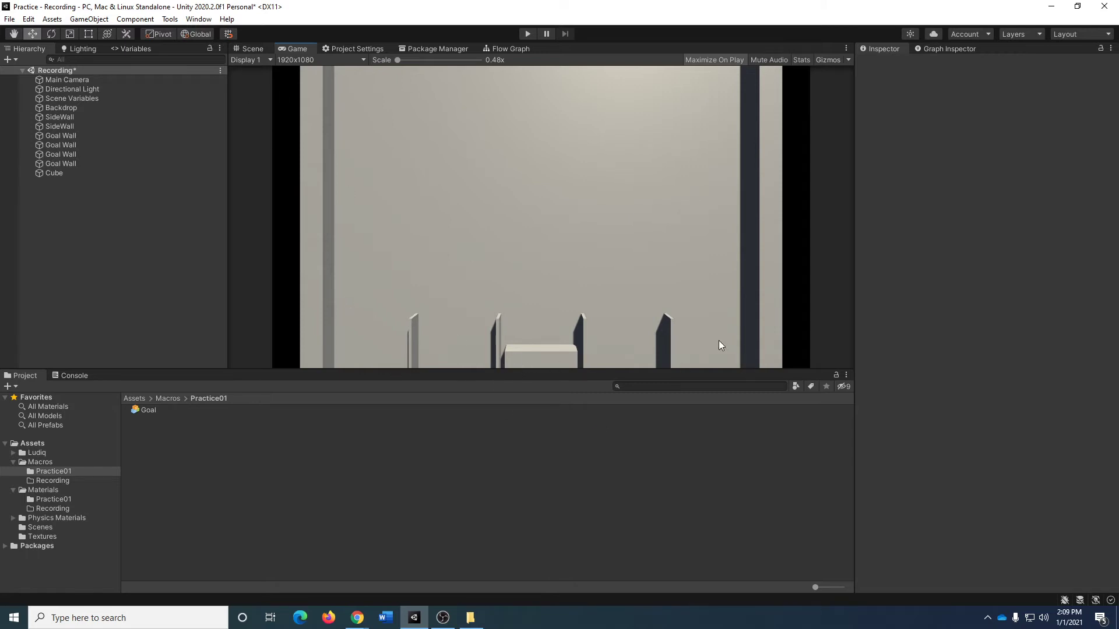
{"action": "left_click", "coordinate": [253, 49]}
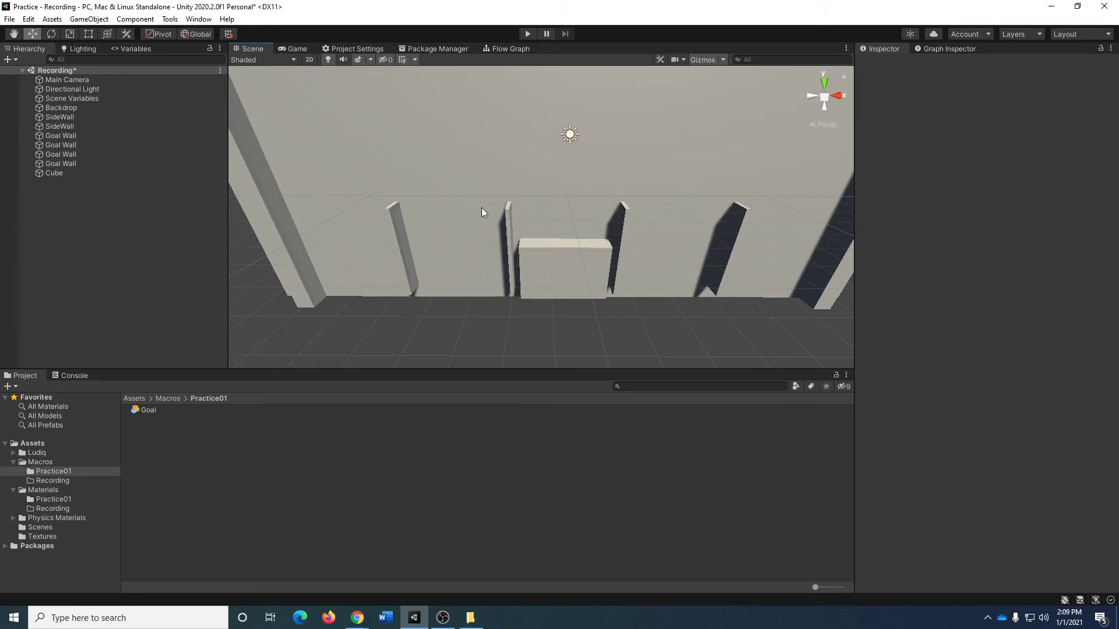
Rename the cube between the middle goal walls as Goal.
{"action": "key", "text": "s"}
{"action": "right_click_drag", "start_coordinate": [534, 263], "coordinate": [549, 244]}
{"action": "key", "text": "w"}
{"action": "left_click", "coordinate": [66, 175]}
{"action": "key", "text": "F2"}
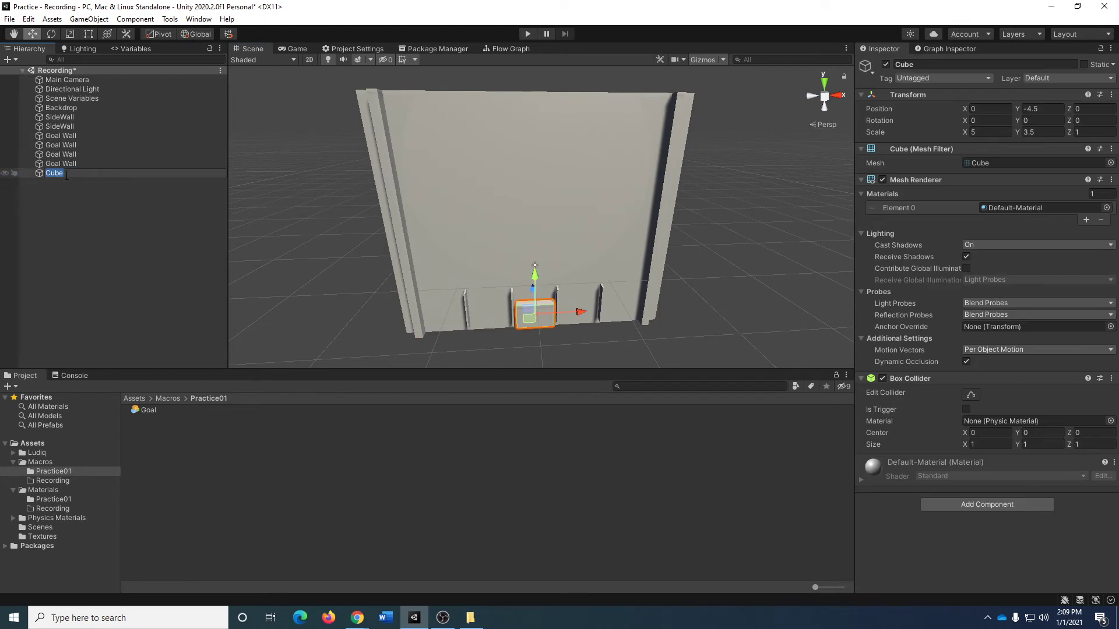
{"action": "type", "text": "Goal"}
{"action": "key", "text": "Return"}
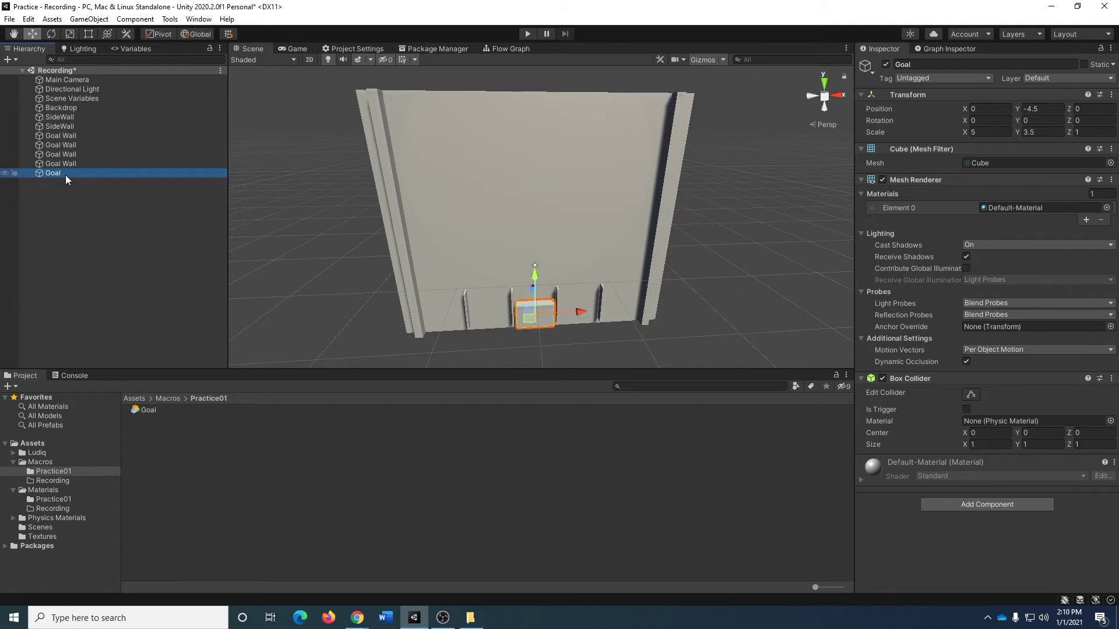
Add a cylinder to the scene and reset its transform.
{"action": "left_click", "coordinate": [76, 233]}
{"action": "right_click", "coordinate": [71, 214]}
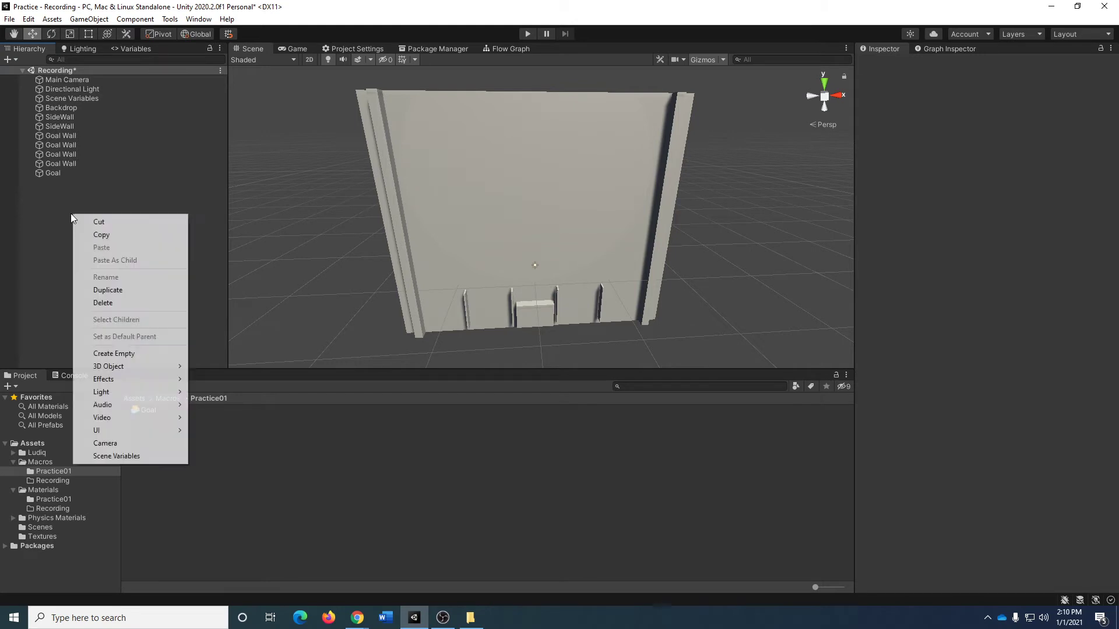
{"action": "mouse_move", "coordinate": [168, 365]}
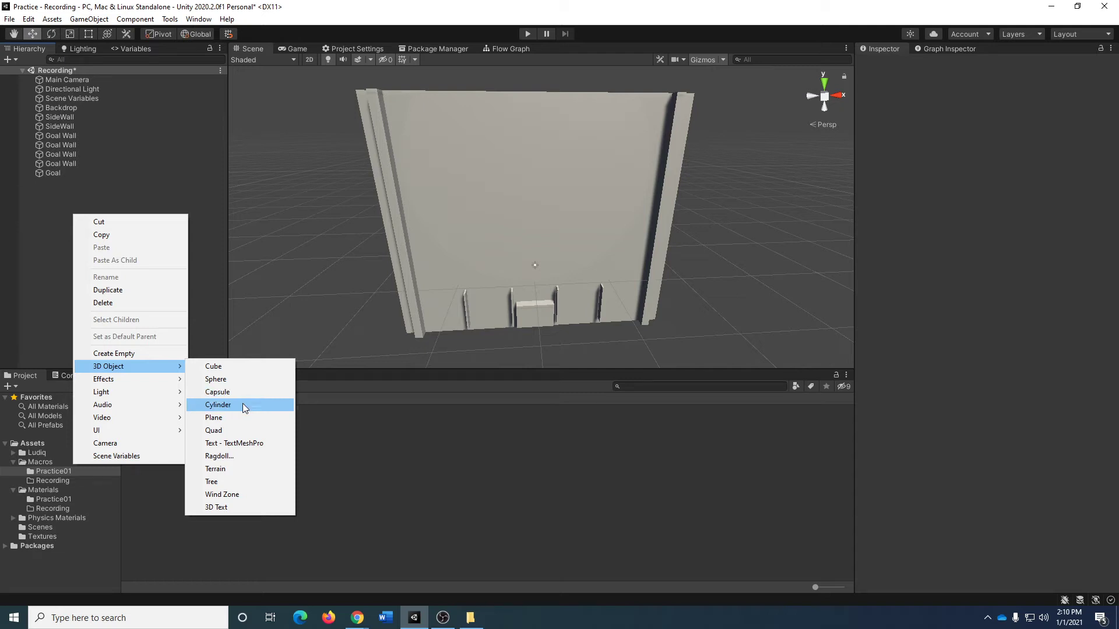
{"action": "left_click", "coordinate": [243, 406]}
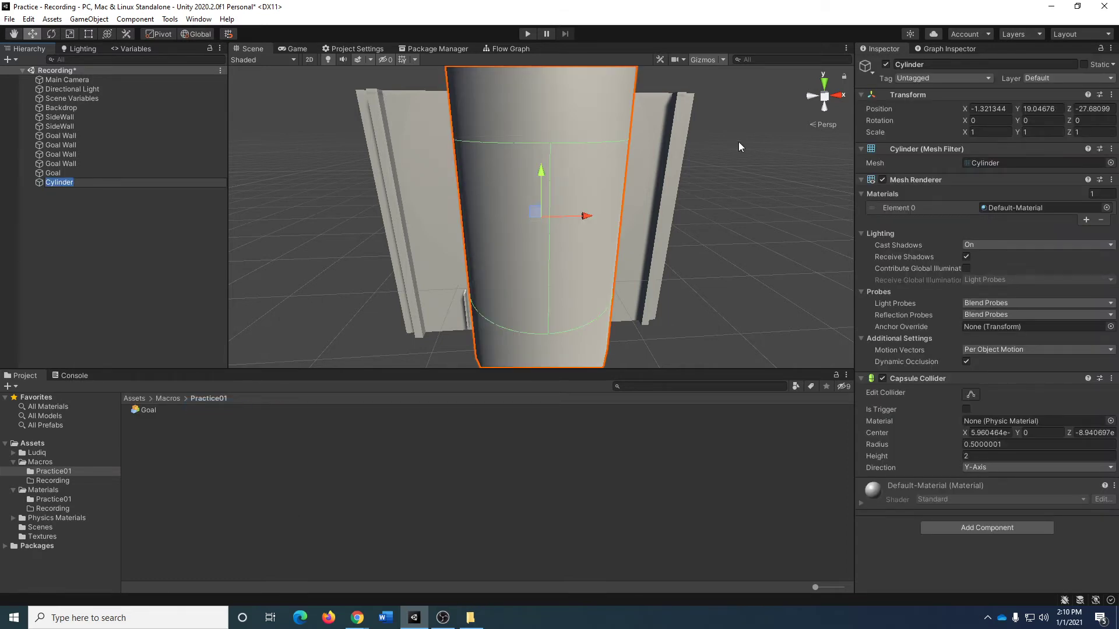
{"action": "left_click", "coordinate": [1112, 94]}
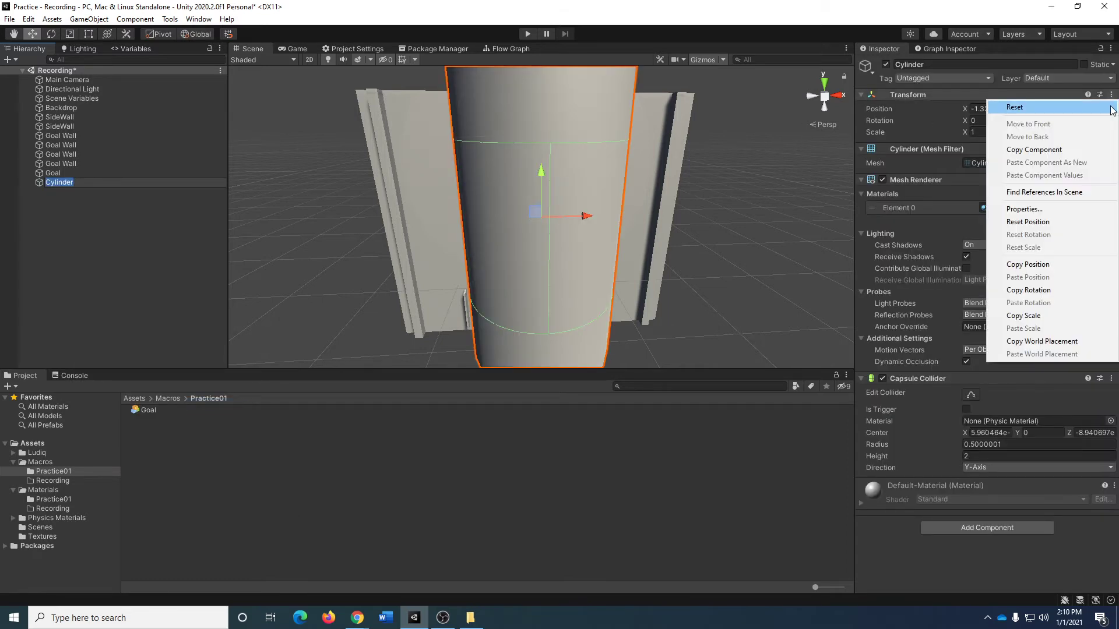
{"action": "left_click", "coordinate": [1014, 107]}
Rotate the cylinder to -90 degrees about X so that it sticks out from the backdrop.
{"action": "key", "text": "e"}
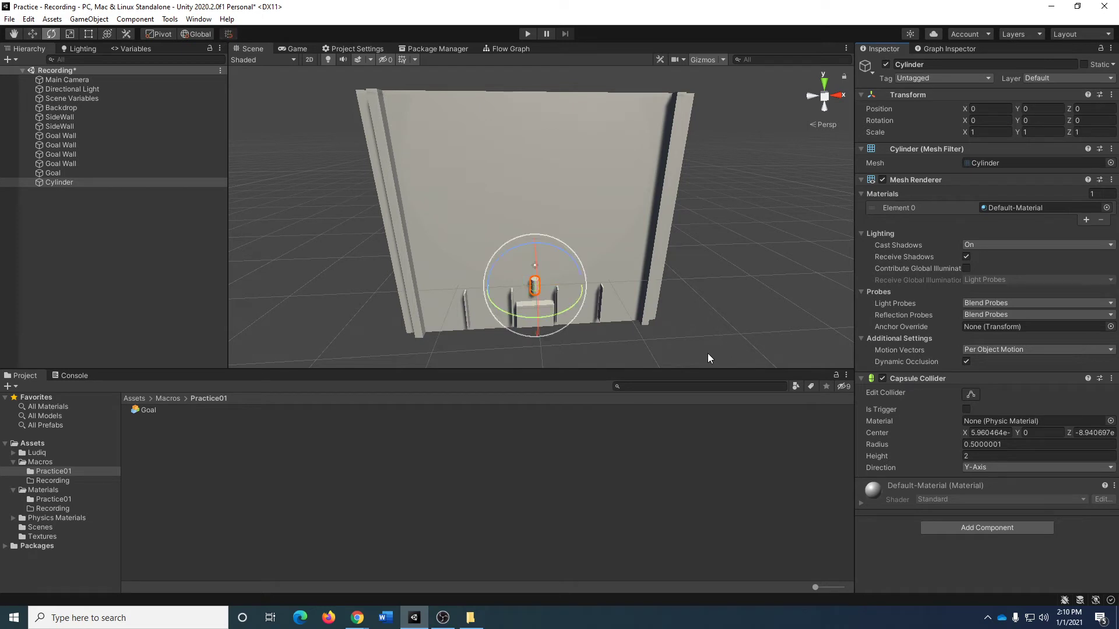
{"action": "left_click_drag", "start_coordinate": [537, 261], "coordinate": [565, 388]}
{"action": "left_click", "coordinate": [719, 236]}
{"action": "left_click_drag", "start_coordinate": [719, 237], "coordinate": [169, 268], "text": "alt"}
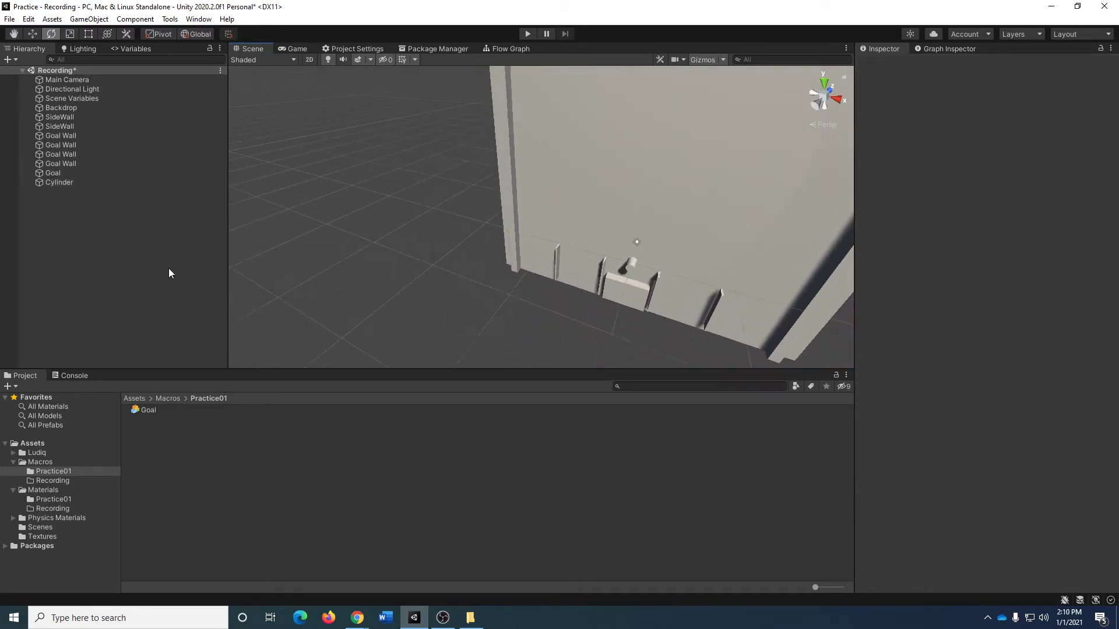
Rename the cylinder as Peg and raise it to a Y position of about 12.44.
{"action": "left_click", "coordinate": [87, 182]}
{"action": "left_click", "coordinate": [116, 186]}
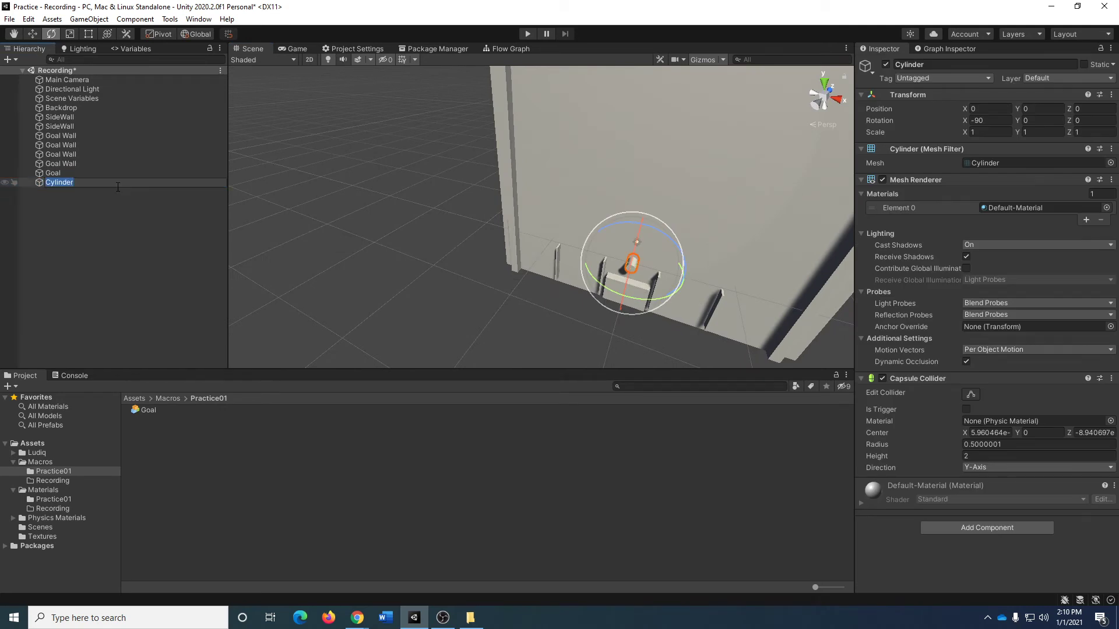
{"action": "type", "text": "Peg"}
{"action": "key", "text": "Return"}
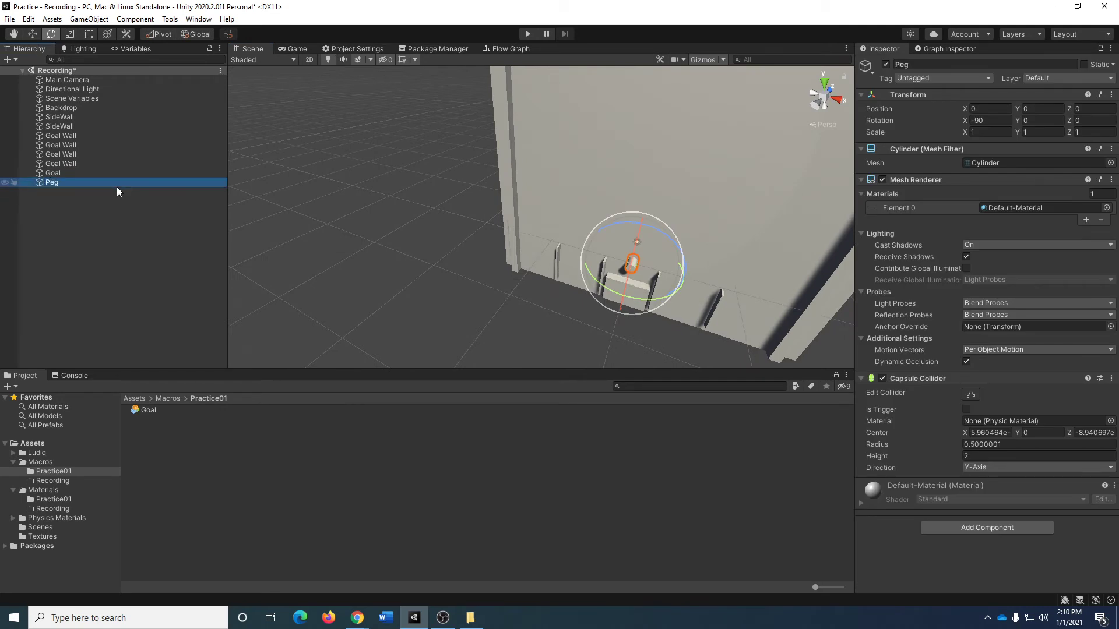
{"action": "key", "text": "w"}
{"action": "left_click_drag", "start_coordinate": [641, 227], "coordinate": [738, 176]}
Make four copies of Peg and spread them along X into a horizontal row, two on each side of the original.
{"action": "key", "text": "ctrl+d"}
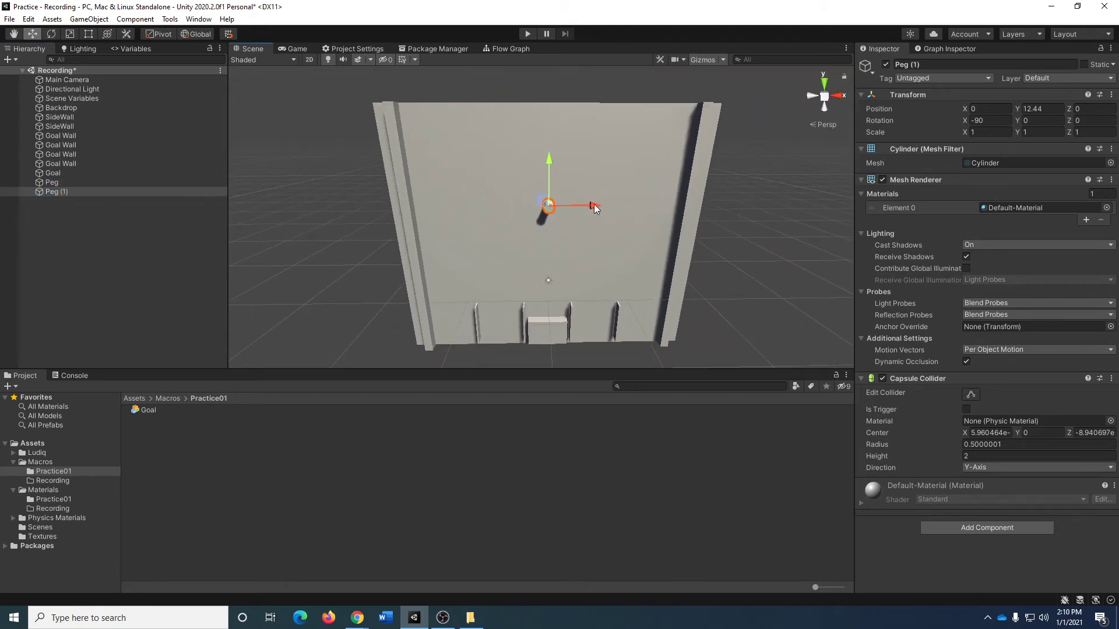
{"action": "left_click_drag", "start_coordinate": [593, 204], "coordinate": [689, 236]}
{"action": "key", "text": "ctrl+d"}
{"action": "key", "text": "ctrl+d"}
{"action": "key", "text": "ctrl+d"}
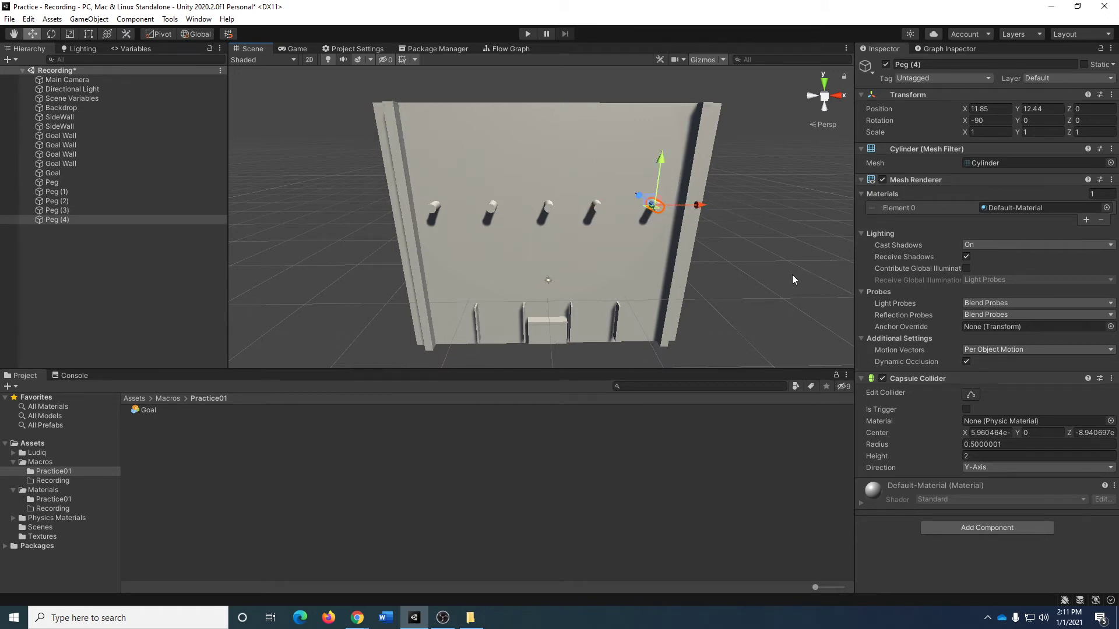
Set Peg (3)'s X position to 6.
{"action": "left_click", "coordinate": [547, 206]}
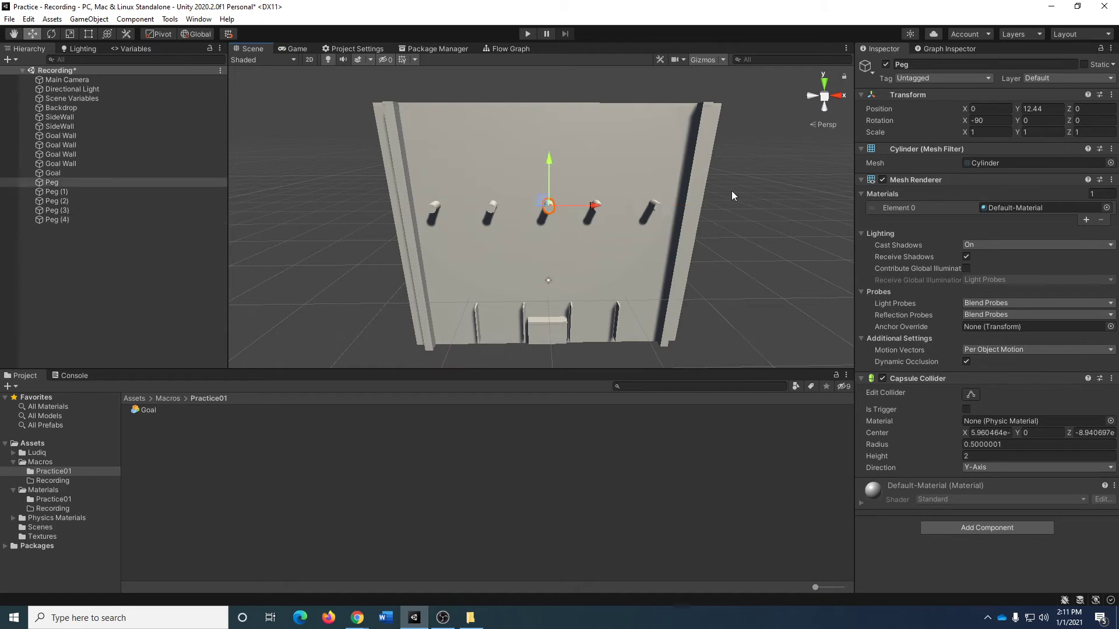
{"action": "left_click", "coordinate": [595, 205]}
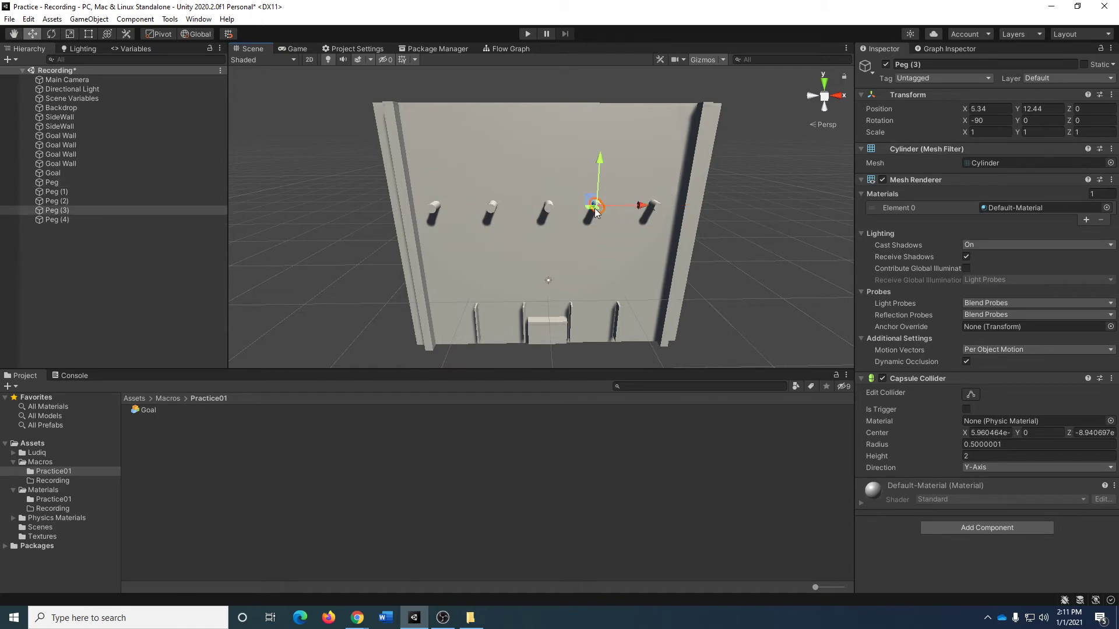
{"action": "left_click", "coordinate": [986, 109]}
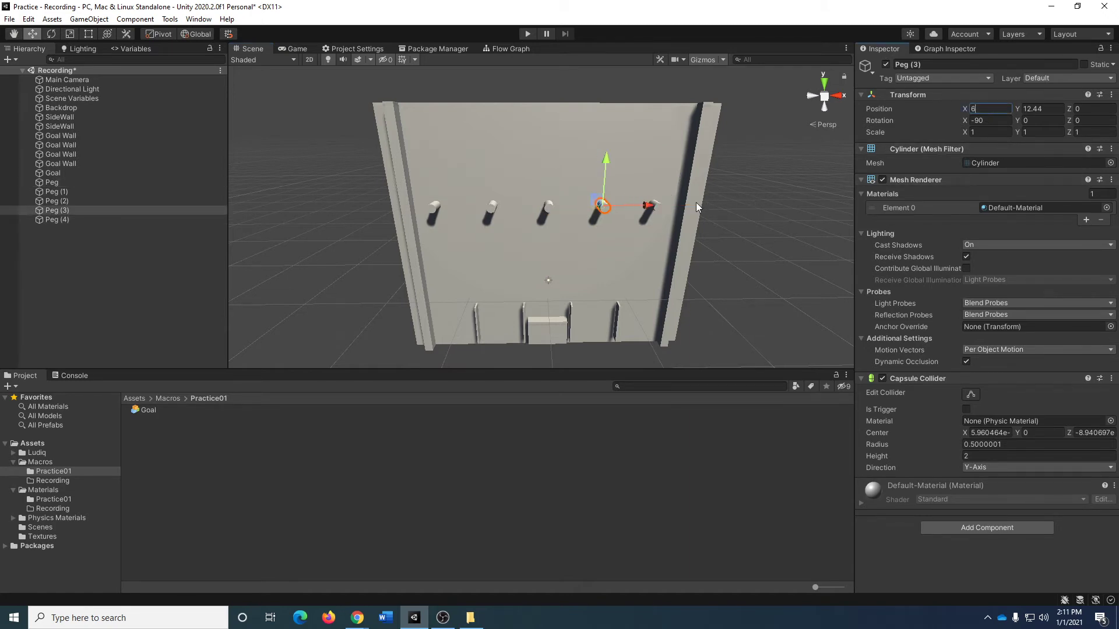
Set the X position of Peg (4), the rightmost peg in the row, to 12.
{"action": "left_click", "coordinate": [656, 201]}
{"action": "left_click", "coordinate": [655, 204]}
{"action": "left_click", "coordinate": [986, 109]}
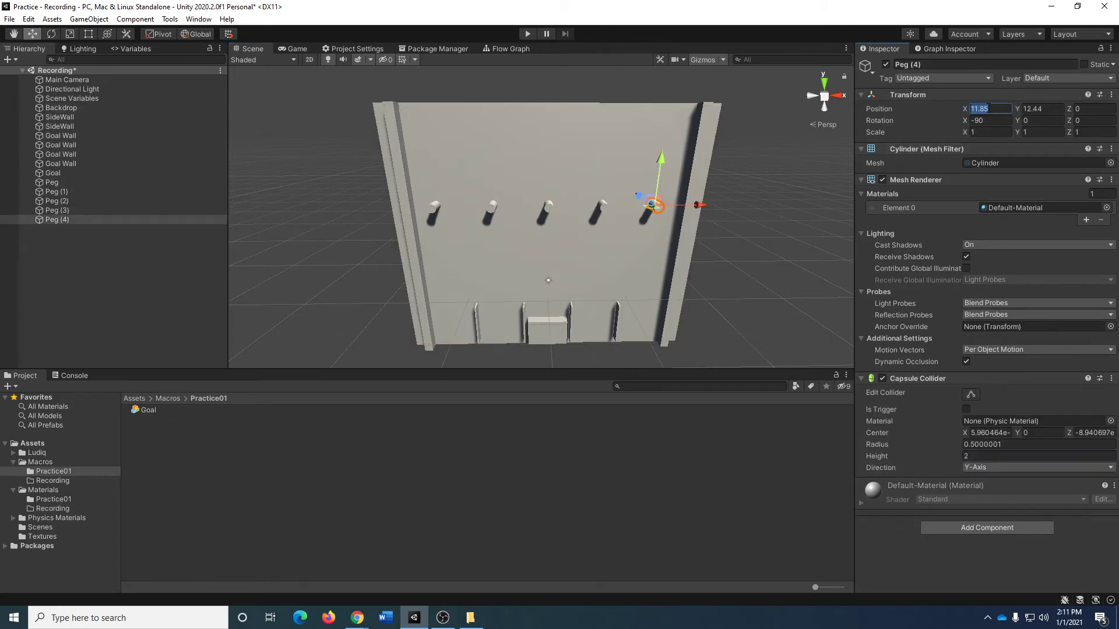
{"action": "type", "text": "12"}
Set Peg (1)'s X position to -6 and Peg (2)'s X position to -12.
{"action": "left_click", "coordinate": [486, 207]}
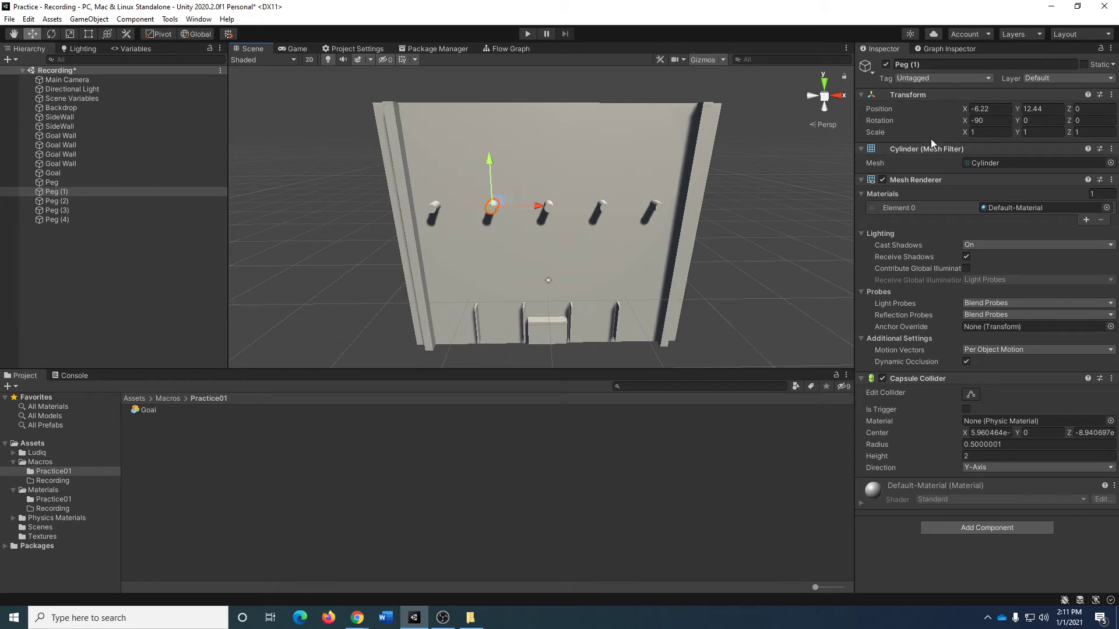
{"action": "left_click", "coordinate": [999, 107]}
{"action": "type", "text": "-6"}
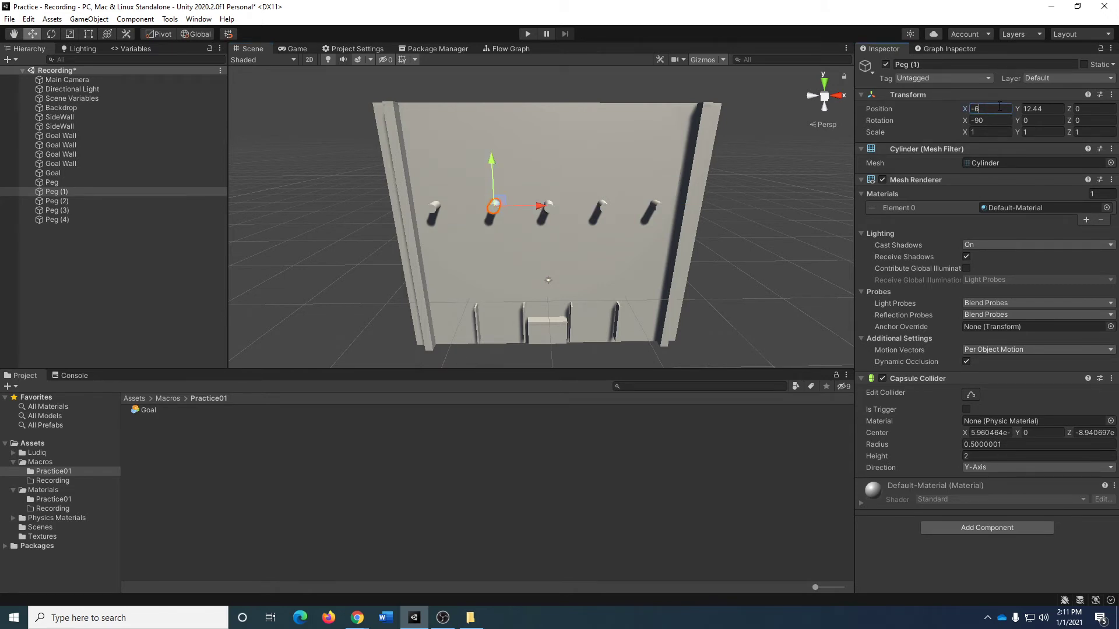
{"action": "left_click", "coordinate": [433, 207]}
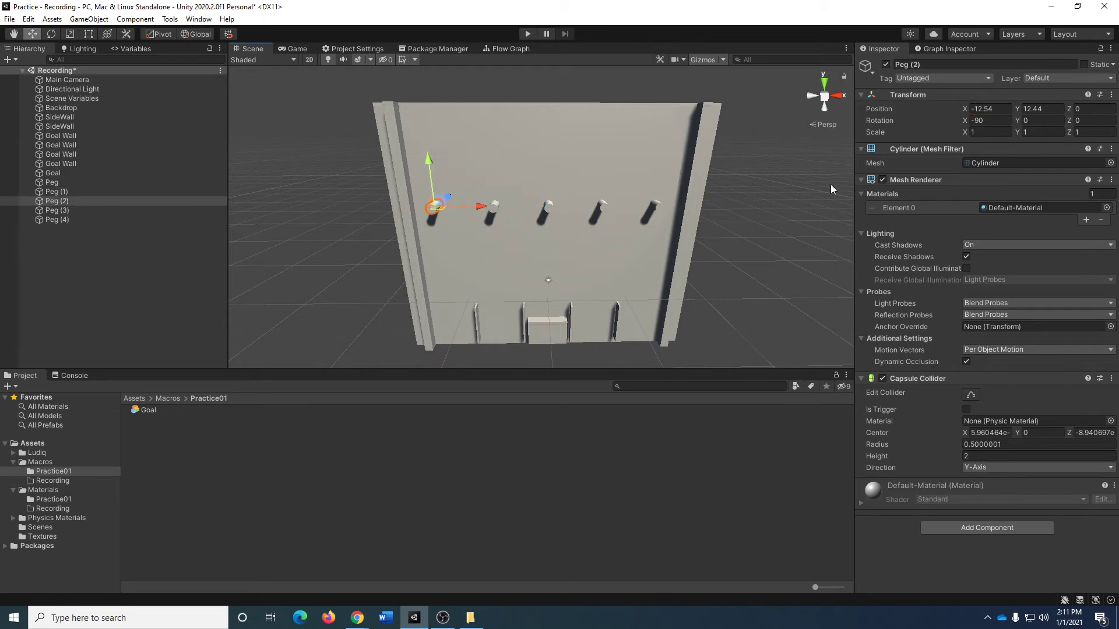
{"action": "left_click", "coordinate": [991, 108]}
{"action": "type", "text": "-12"}
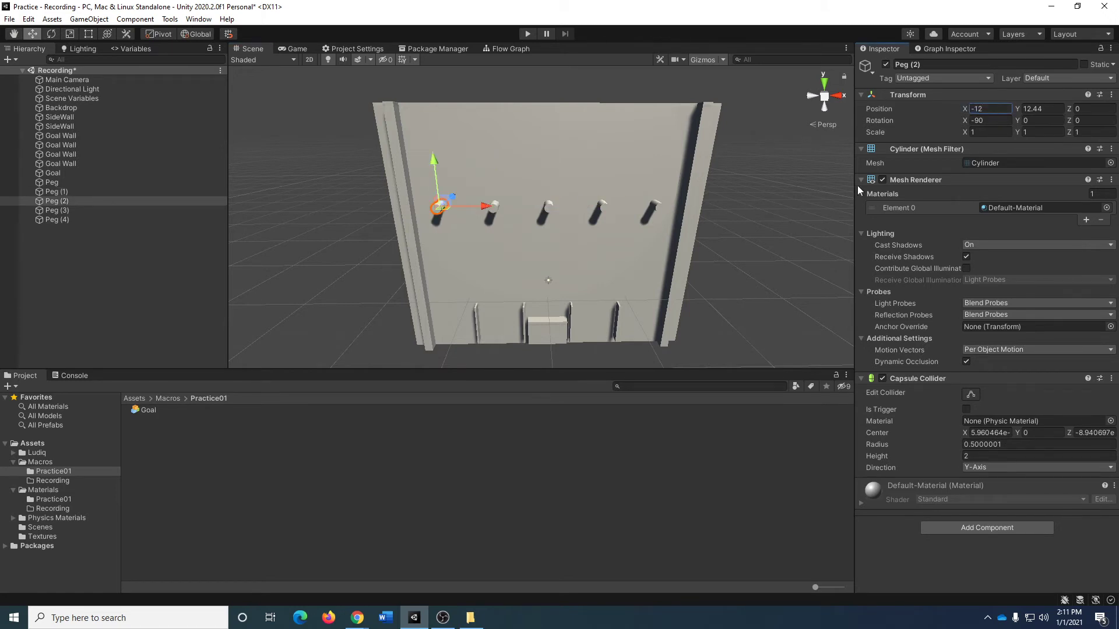
Duplicate the row of five pegs, lower the copies to a Y position of about 8.39 and offset them along positive X.
{"action": "left_click", "coordinate": [81, 182]}
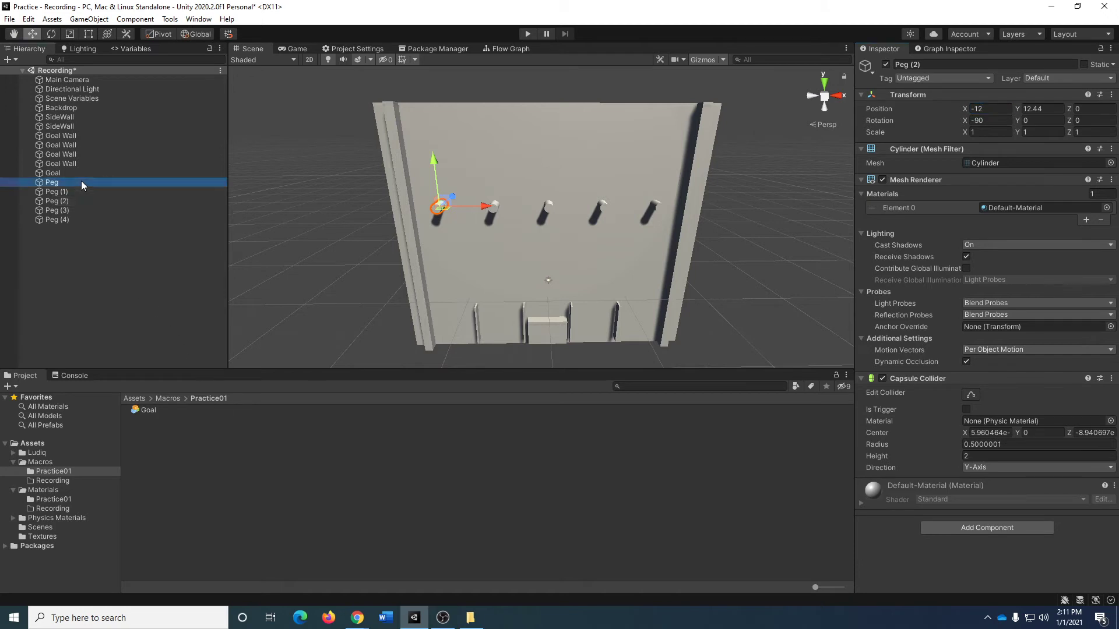
{"action": "left_click", "coordinate": [67, 225]}
{"action": "left_click", "coordinate": [66, 220]}
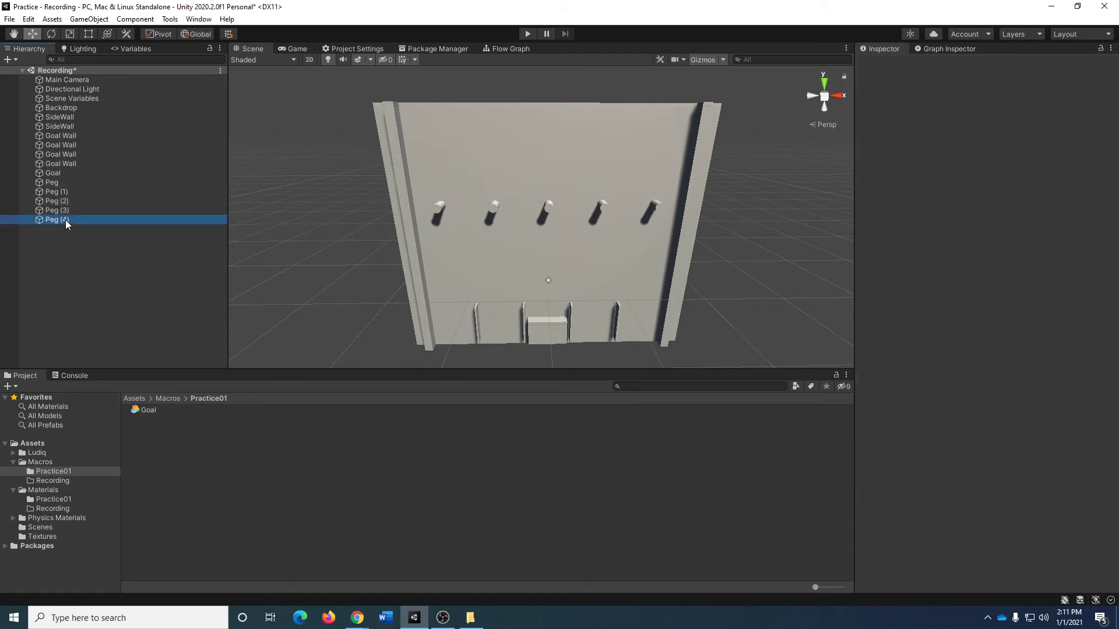
{"action": "left_click", "coordinate": [64, 185], "text": "shift"}
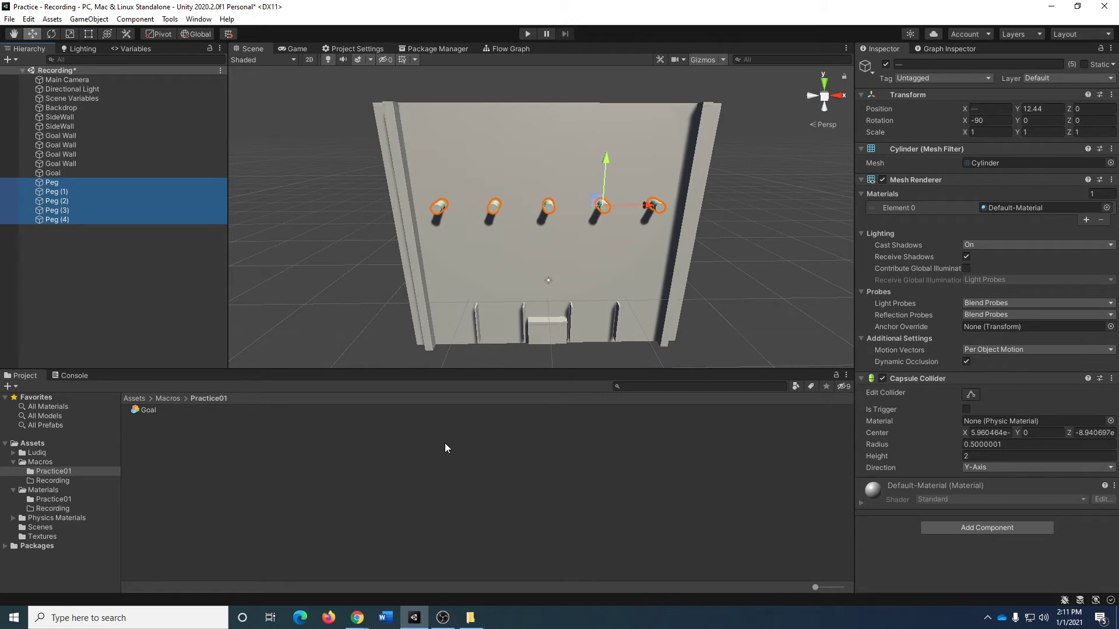
{"action": "key", "text": "ctrl+d"}
{"action": "left_click_drag", "start_coordinate": [659, 163], "coordinate": [651, 199]}
{"action": "left_click_drag", "start_coordinate": [694, 239], "coordinate": [714, 248]}
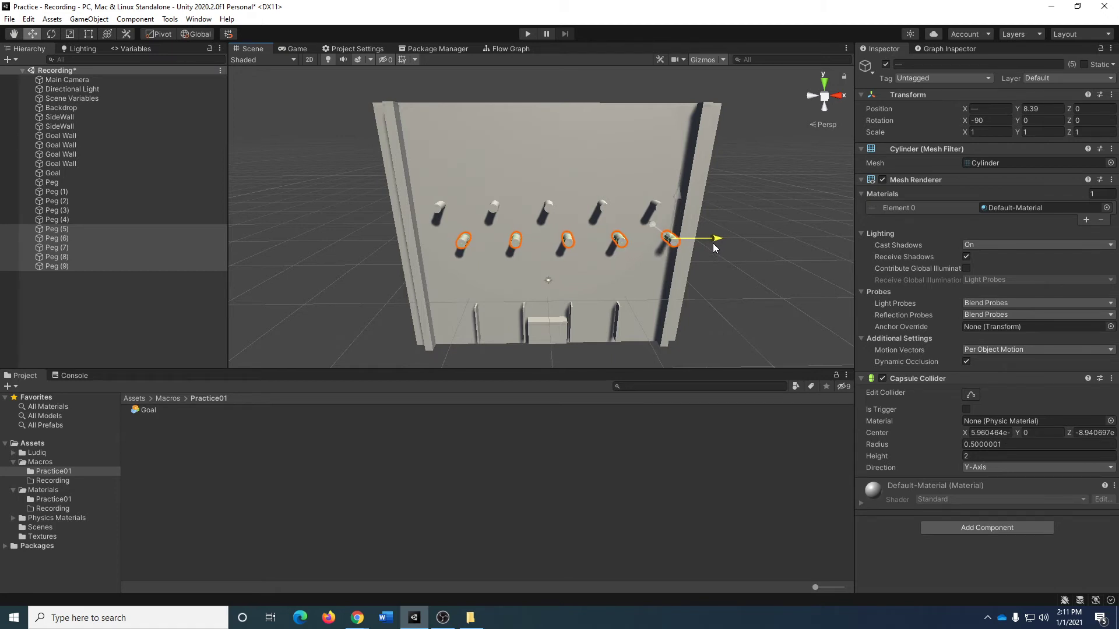
Duplicate the offset peg row, lower the copies to a Y position of about 3.87 and shift them back along negative X.
{"action": "key", "text": "ctrl+d"}
{"action": "left_click_drag", "start_coordinate": [679, 198], "coordinate": [683, 234]}
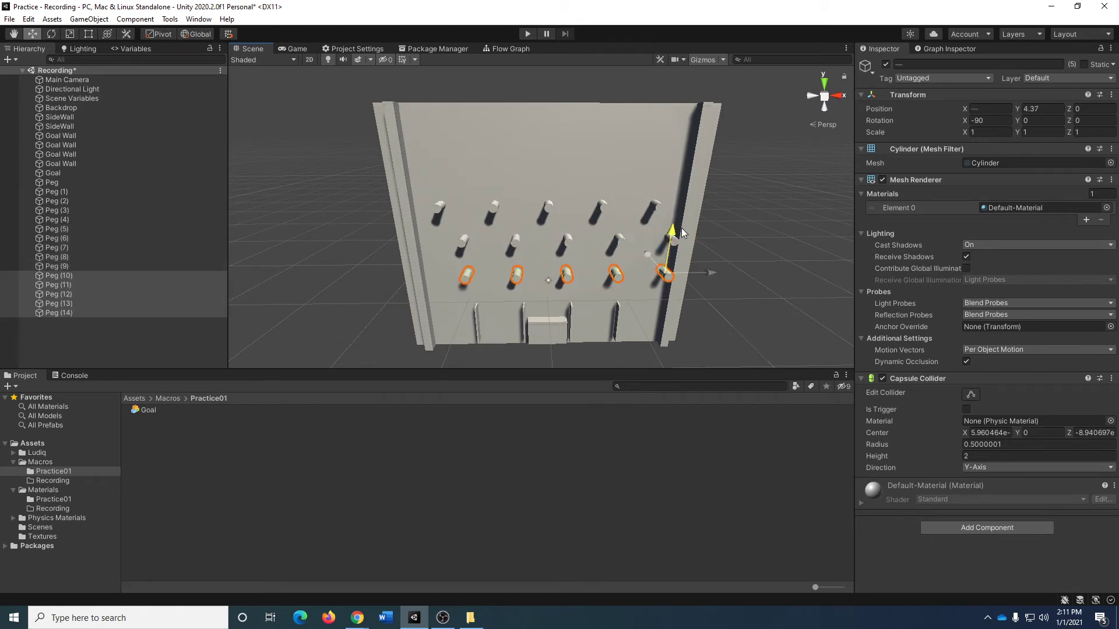
{"action": "left_click_drag", "start_coordinate": [711, 272], "coordinate": [682, 261]}
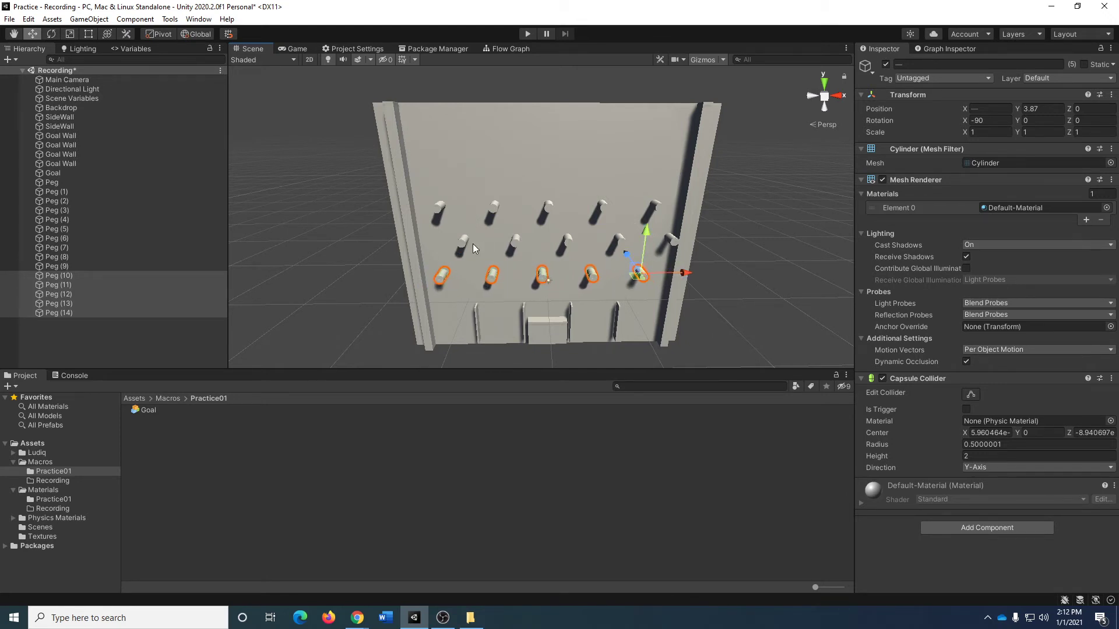
Copy the middle row's leftmost peg to an X position of about -15.03 and nudge that row's rightmost peg toward the right side wall.
{"action": "left_click", "coordinate": [462, 249]}
{"action": "key", "text": "ctrl+d"}
{"action": "left_click_drag", "start_coordinate": [506, 243], "coordinate": [470, 240]}
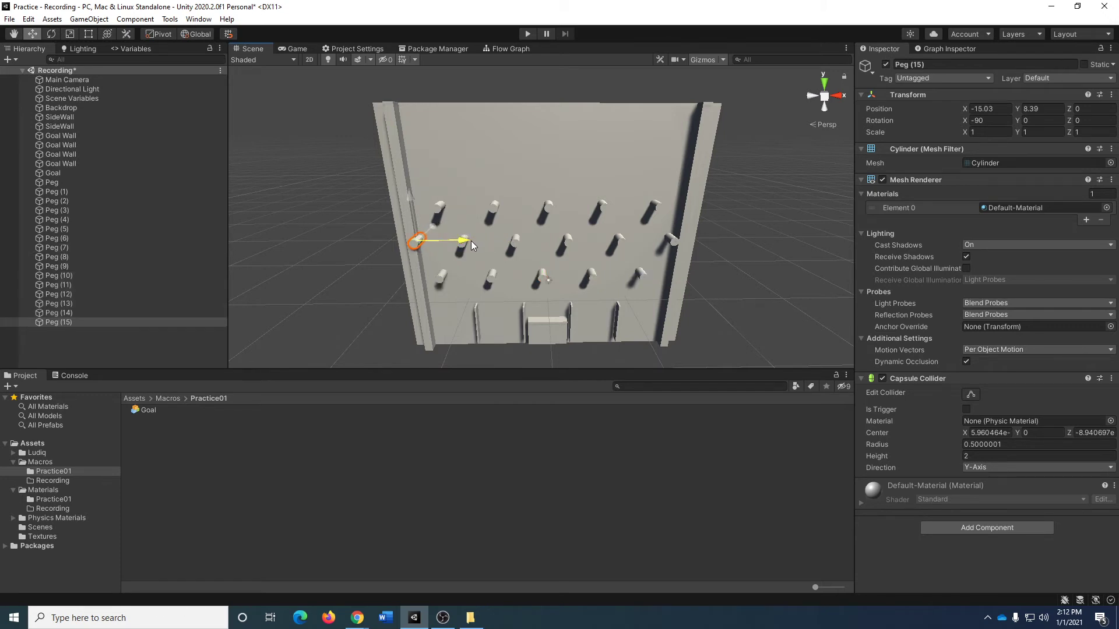
{"action": "left_click", "coordinate": [671, 241]}
{"action": "left_click_drag", "start_coordinate": [711, 240], "coordinate": [720, 243]}
Examine how the middle row's outermost pegs meet the side walls and how the peg rows are spaced.
{"action": "left_click", "coordinate": [759, 195]}
{"action": "key", "text": "w"}
{"action": "right_click_drag", "start_coordinate": [714, 251], "coordinate": [730, 226]}
{"action": "key", "text": "d"}
{"action": "key", "text": "a"}
{"action": "key", "text": "s"}
{"action": "key", "text": "a"}
{"action": "key", "text": "w"}
{"action": "key", "text": "d"}
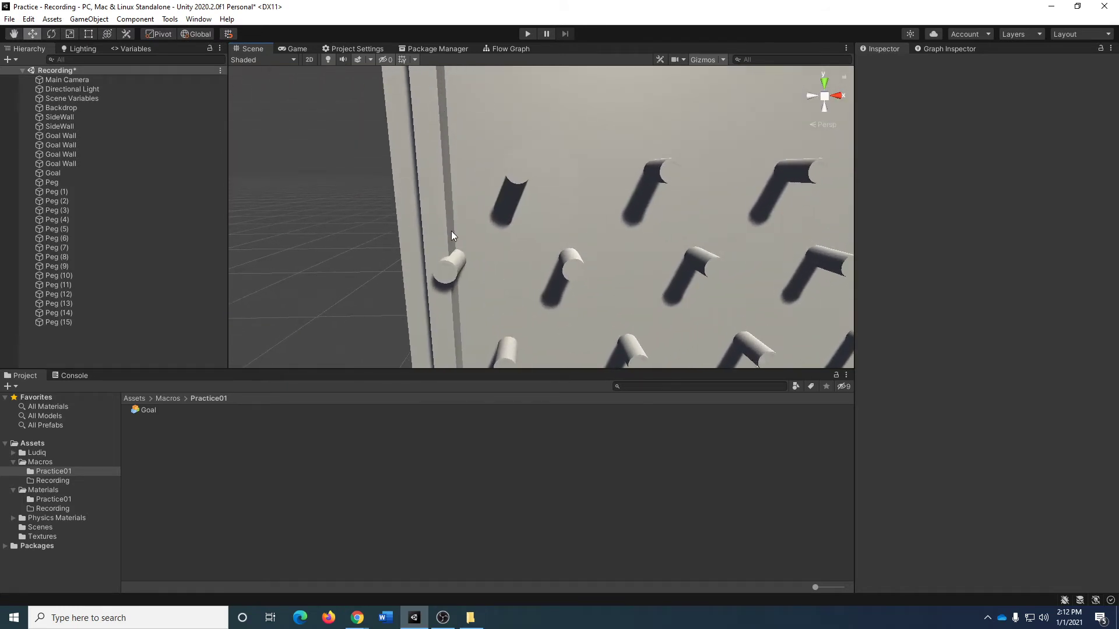
{"action": "key", "text": "s"}
{"action": "mouse_move", "coordinate": [725, 263]}
{"action": "right_mouse_down"}
{"action": "mouse_move", "coordinate": [757, 260]}
{"action": "mouse_move", "coordinate": [722, 265]}
{"action": "mouse_move", "coordinate": [716, 255]}
{"action": "right_mouse_up"}
{"action": "key", "text": "d"}
{"action": "key", "text": "s"}
{"action": "key", "text": "a"}
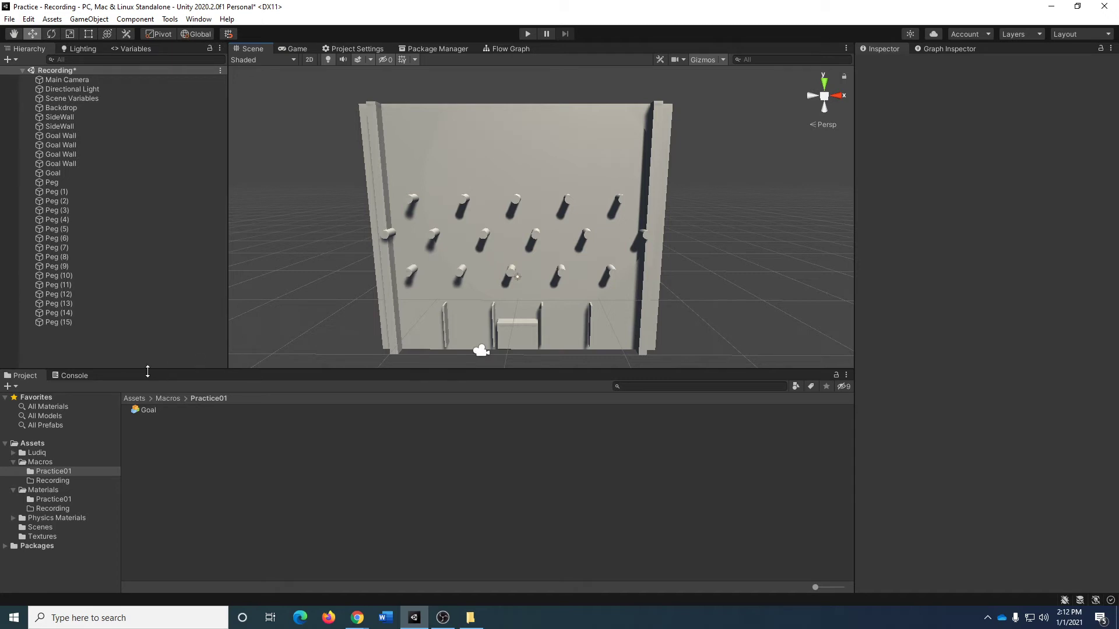
Create an empty object in the scene, reset its transform and rename it _Level.
{"action": "right_click", "coordinate": [116, 358]}
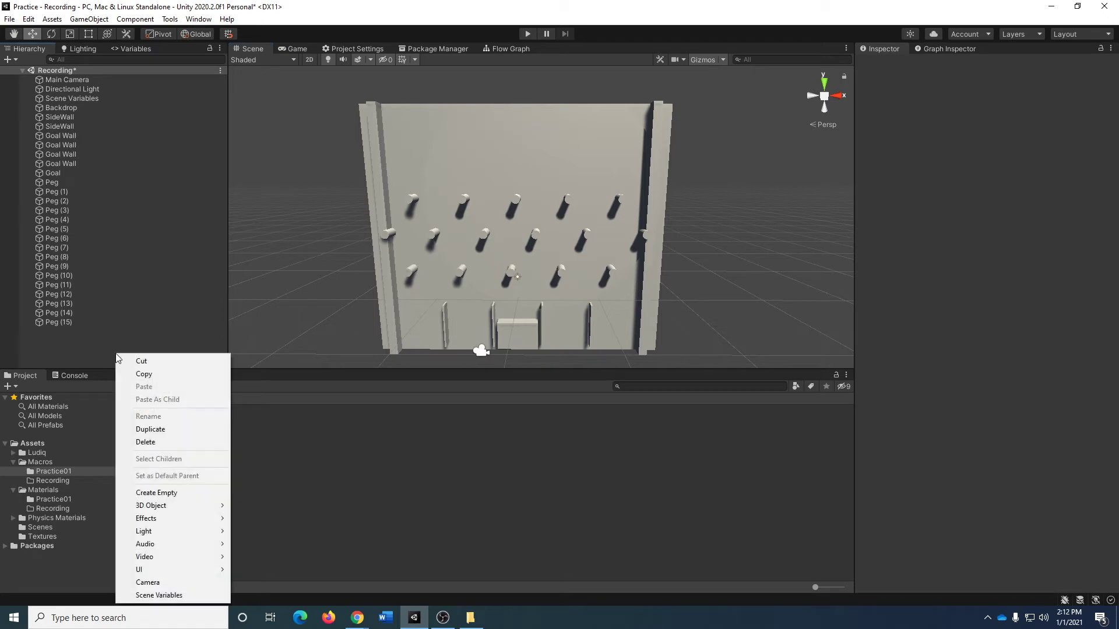
{"action": "left_click", "coordinate": [215, 493]}
{"action": "left_click", "coordinate": [1111, 94]}
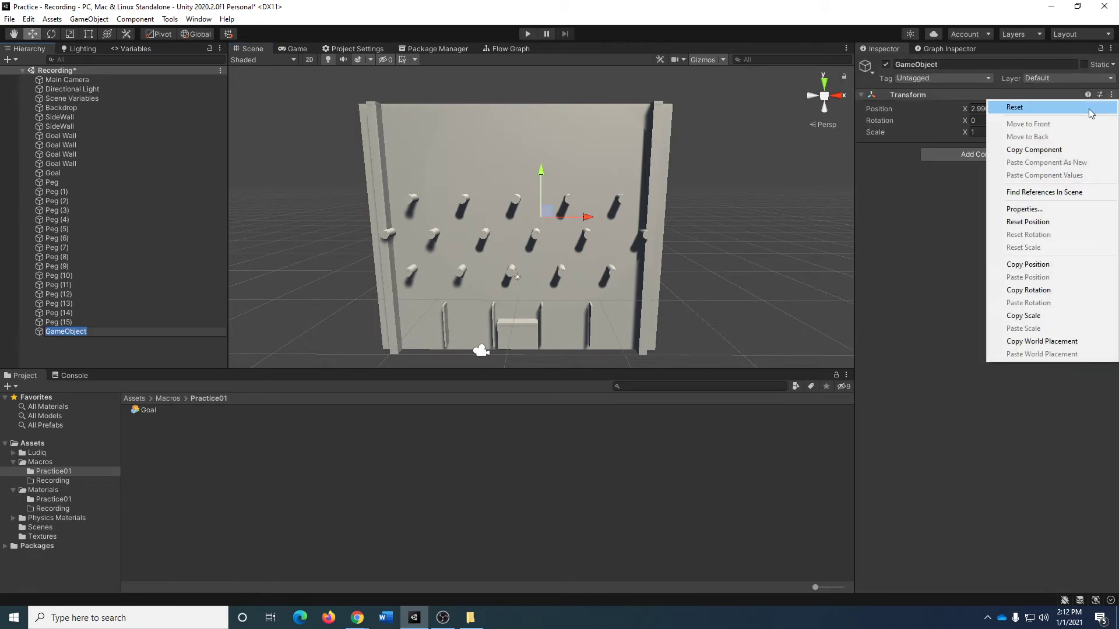
{"action": "left_click", "coordinate": [1008, 101]}
{"action": "left_click", "coordinate": [979, 64]}
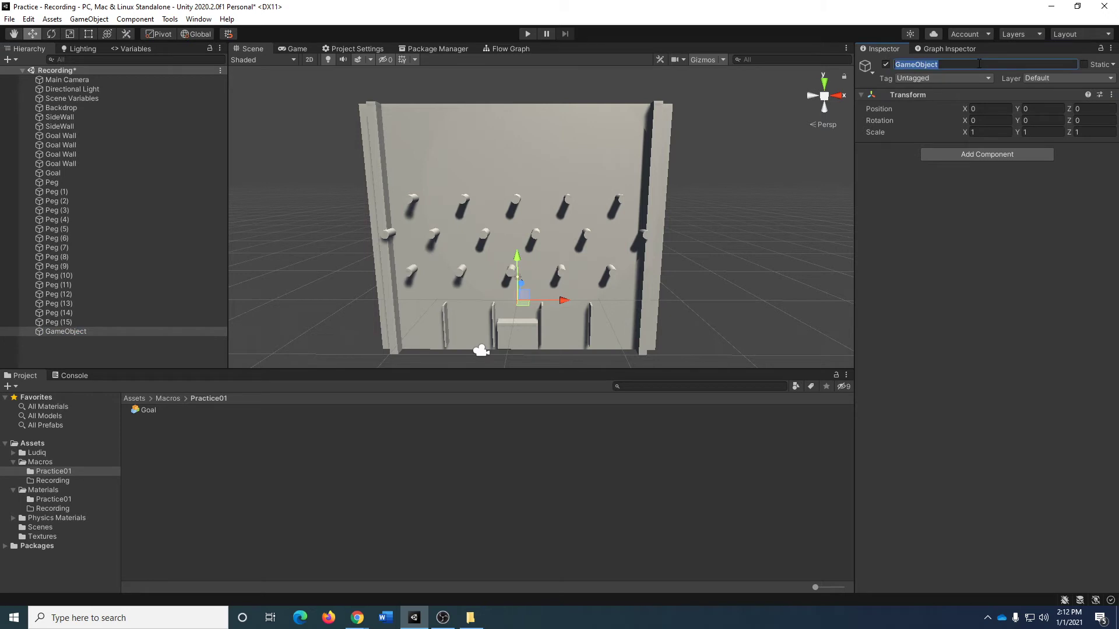
{"action": "type", "text": "_Level"}
{"action": "key", "text": "Return"}
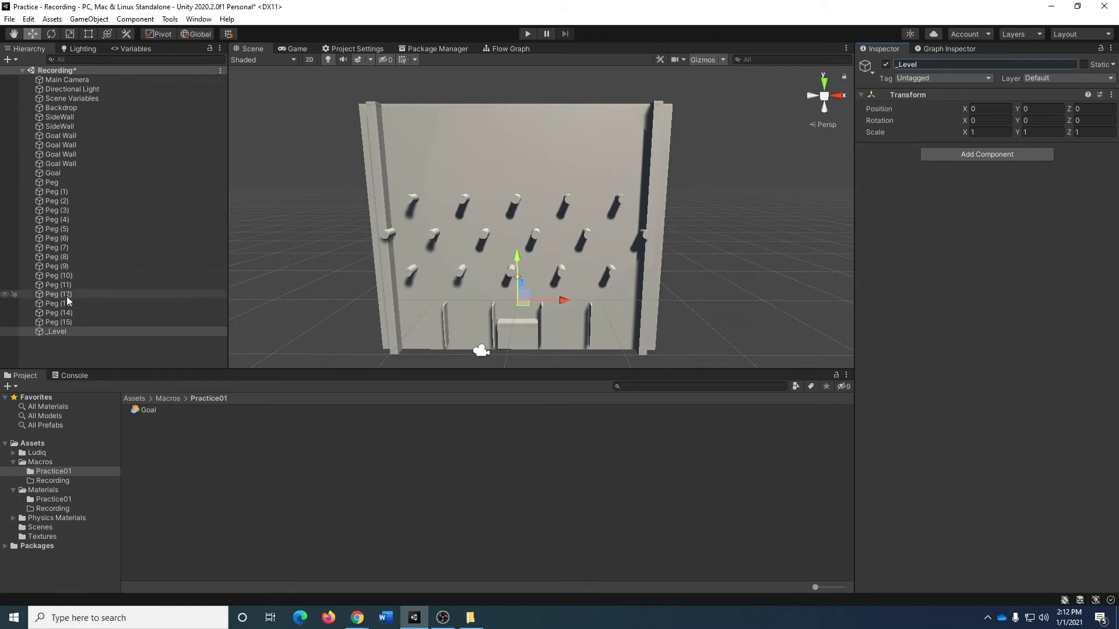
Make the Backdrop, both SideWalls, the four Goal Walls and the Goal children of _Level.
{"action": "left_click", "coordinate": [57, 172]}
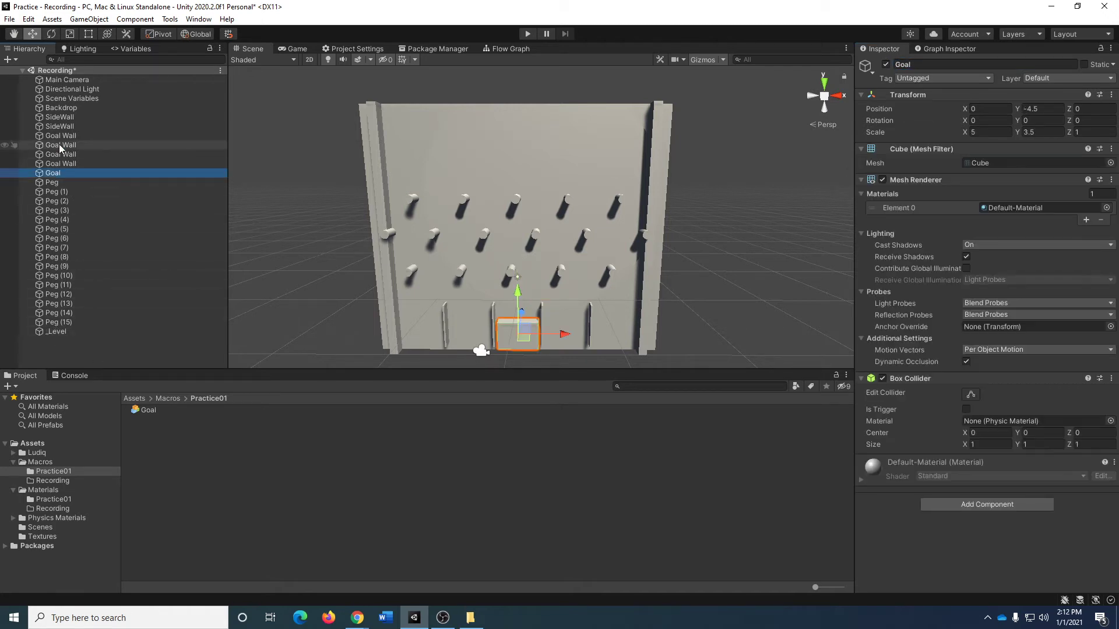
{"action": "left_click", "coordinate": [55, 109], "text": "shift"}
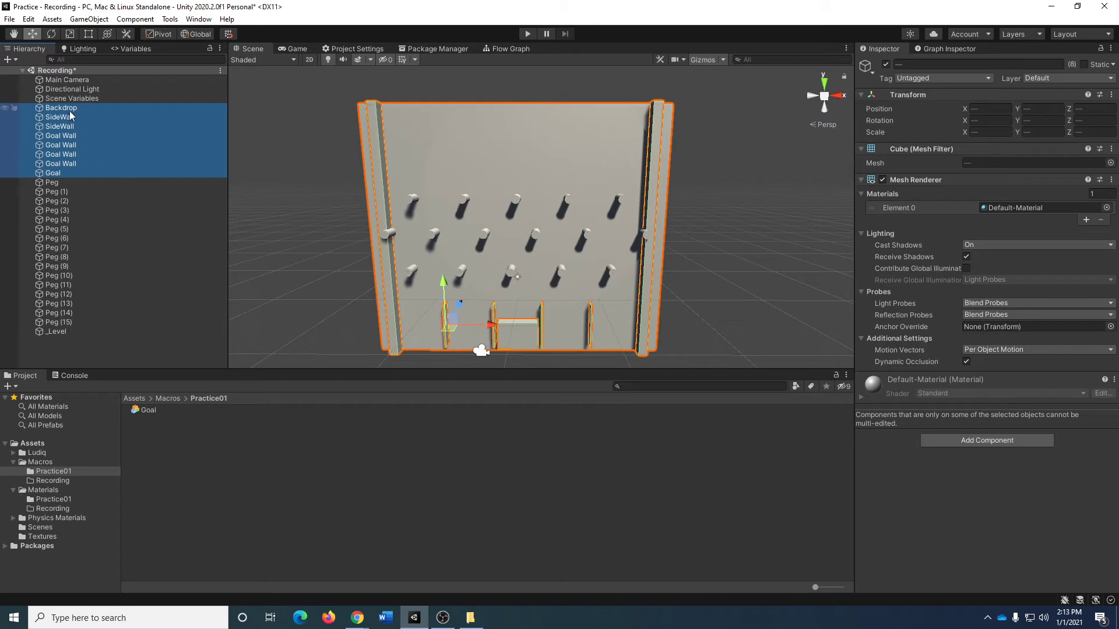
{"action": "left_click_drag", "start_coordinate": [54, 110], "coordinate": [71, 331]}
{"action": "left_click", "coordinate": [163, 220]}
{"action": "left_click", "coordinate": [128, 348]}
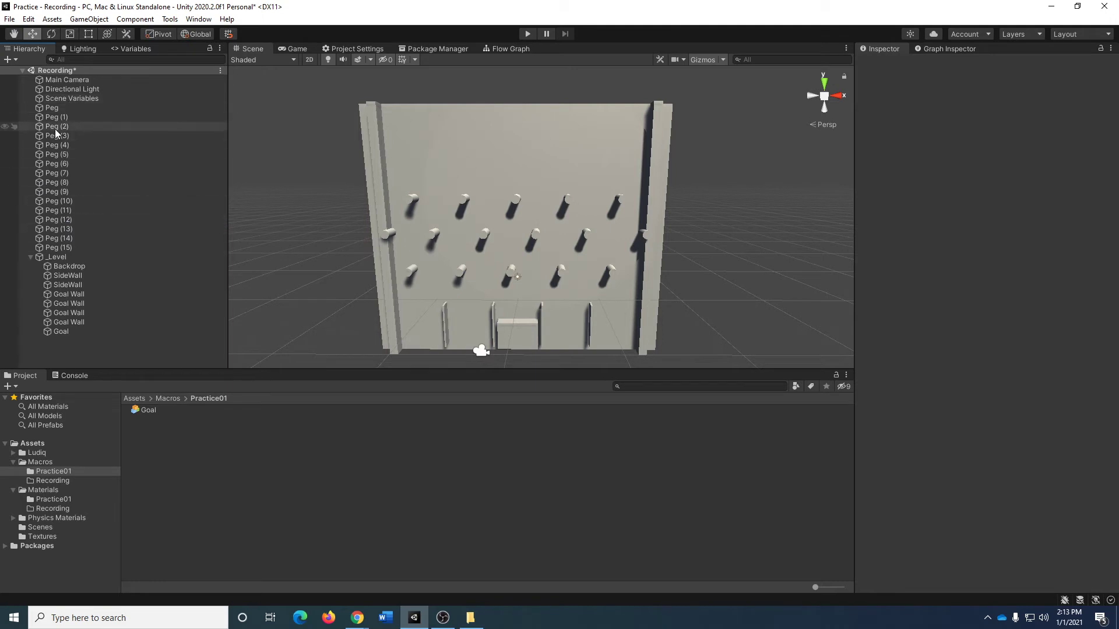
Create another empty object named _Pegs and reset its transform.
{"action": "right_click", "coordinate": [68, 348]}
{"action": "mouse_move", "coordinate": [174, 504]}
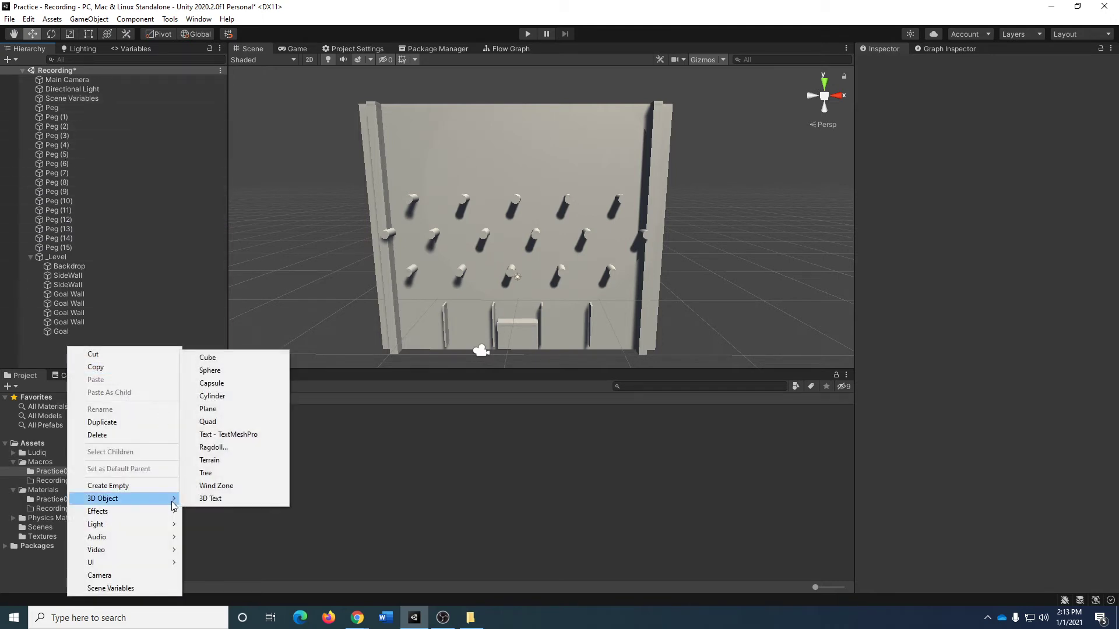
{"action": "left_click", "coordinate": [111, 485]}
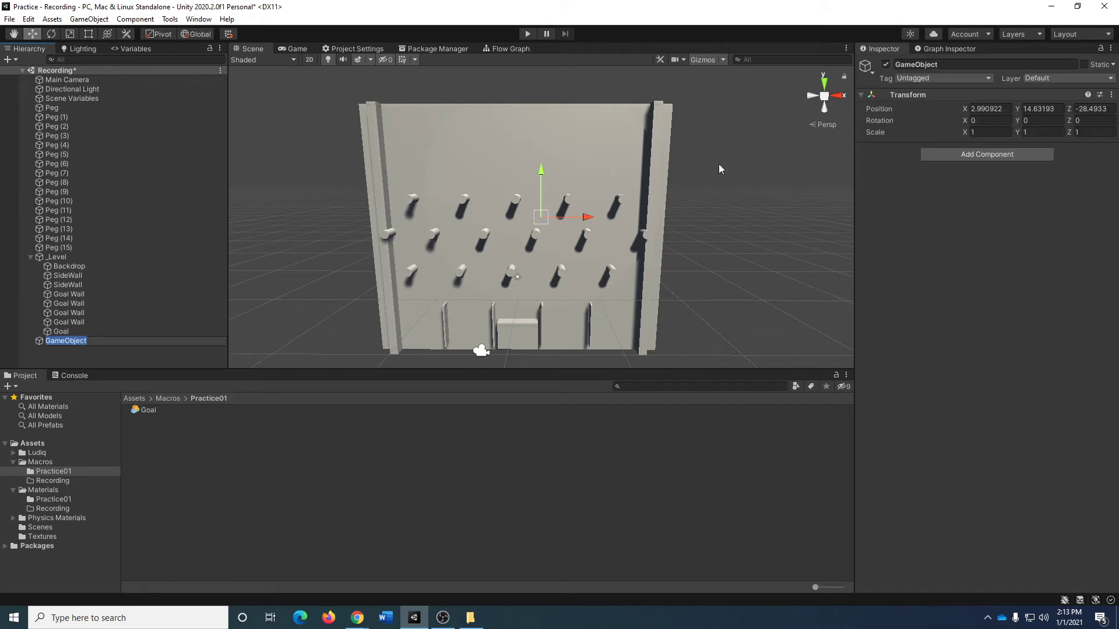
{"action": "type", "text": "_Pegs"}
{"action": "key", "text": "Return"}
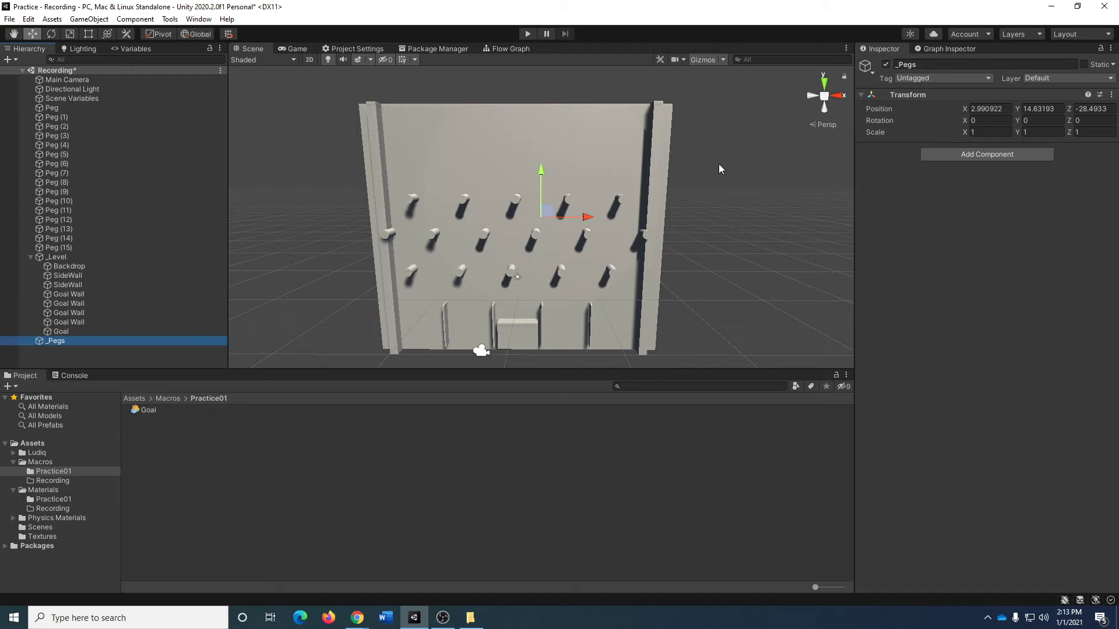
{"action": "left_click", "coordinate": [1111, 95]}
{"action": "left_click", "coordinate": [1101, 111]}
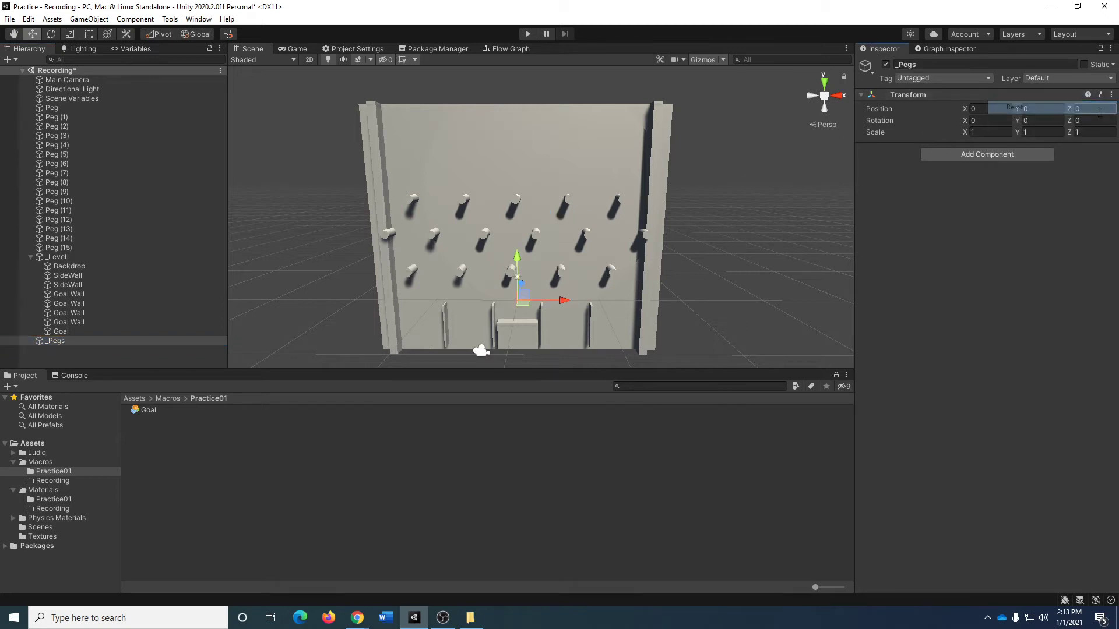
Make all the pegs children of _Pegs, nest _Pegs inside _Level and collapse the _Level group.
{"action": "left_click", "coordinate": [58, 108]}
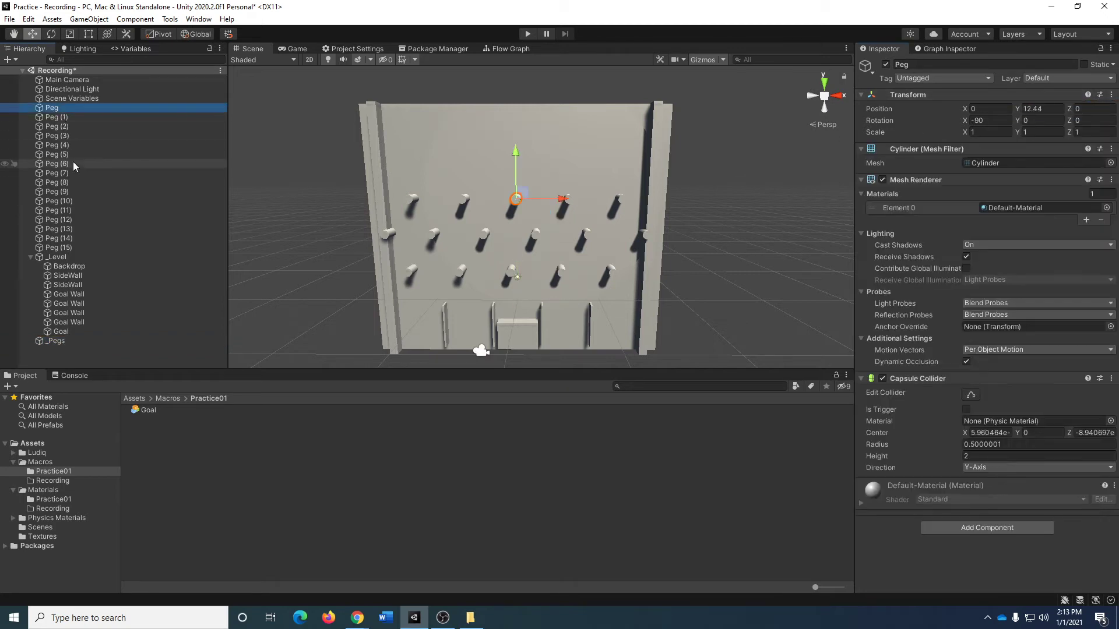
{"action": "left_click", "coordinate": [53, 248], "text": "shift"}
{"action": "left_click_drag", "start_coordinate": [56, 173], "coordinate": [57, 344]}
{"action": "left_click_drag", "start_coordinate": [63, 195], "coordinate": [64, 108]}
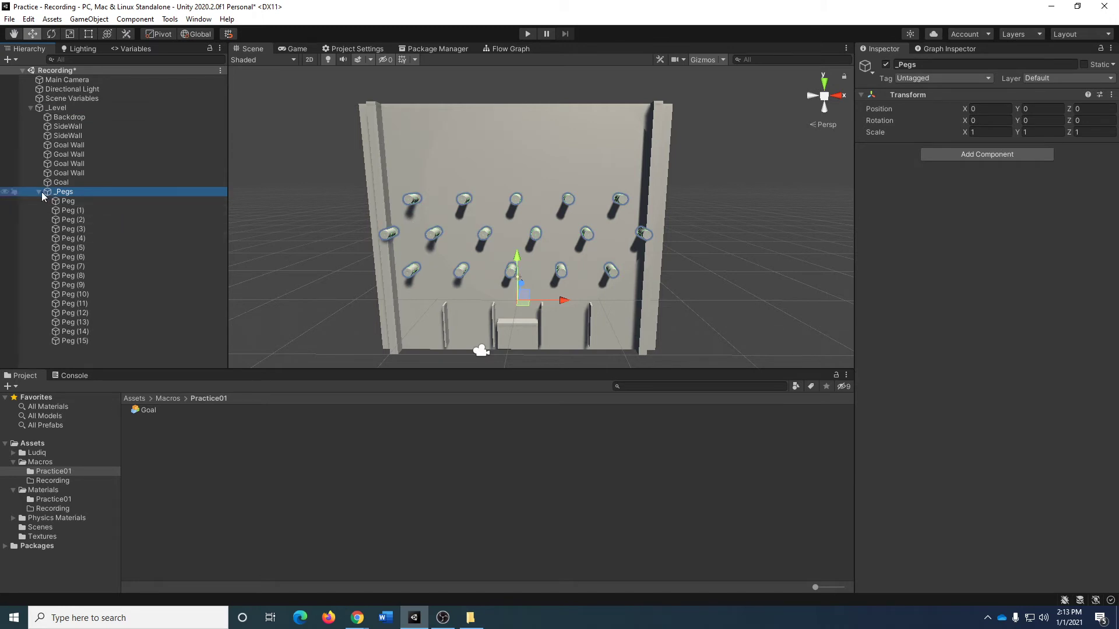
{"action": "left_click", "coordinate": [30, 108]}
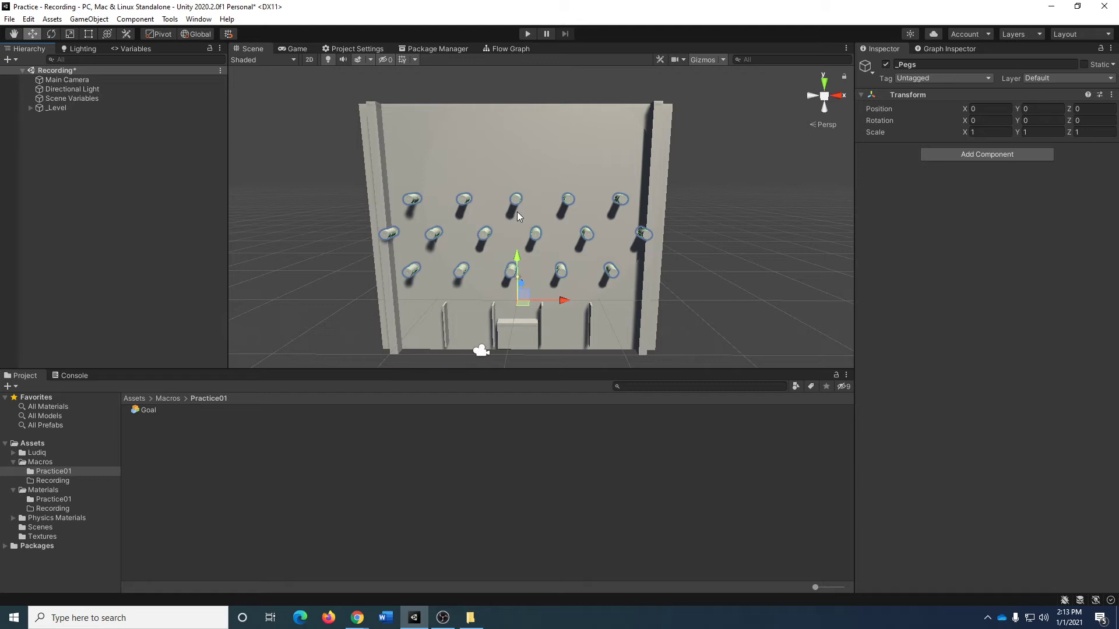
{"action": "left_click", "coordinate": [100, 235]}
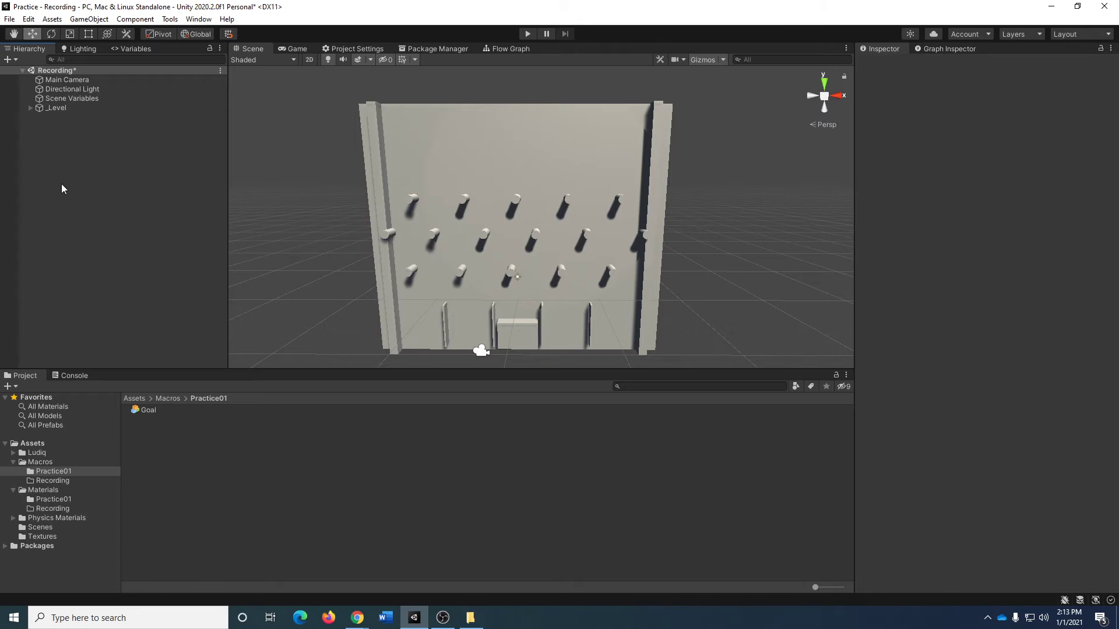
{"action": "right_click", "coordinate": [53, 166]}
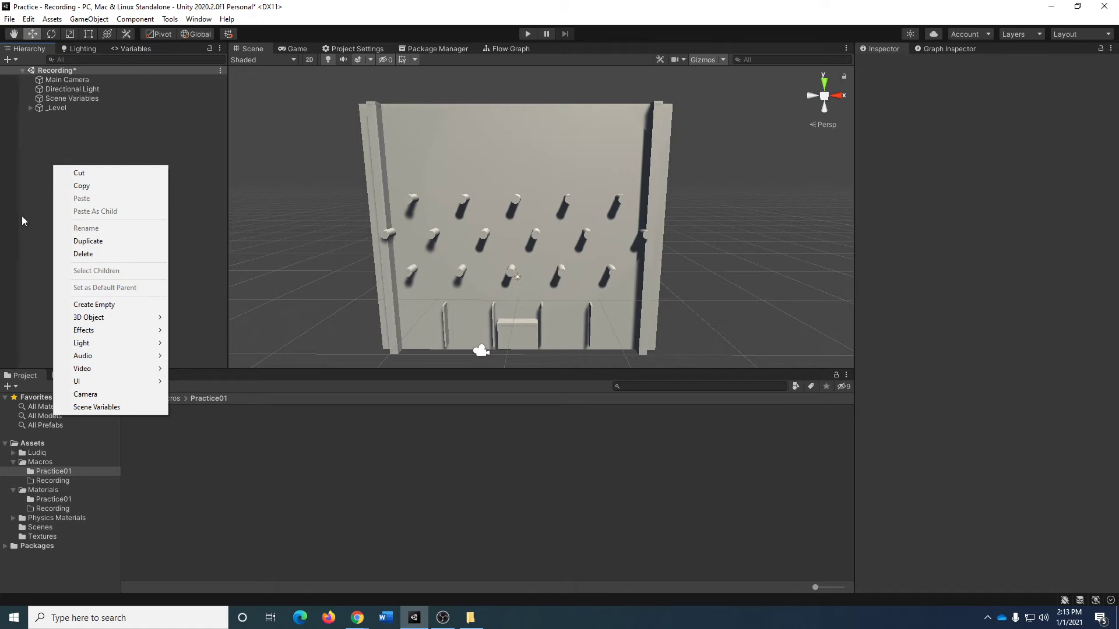
{"action": "mouse_move", "coordinate": [96, 317]}
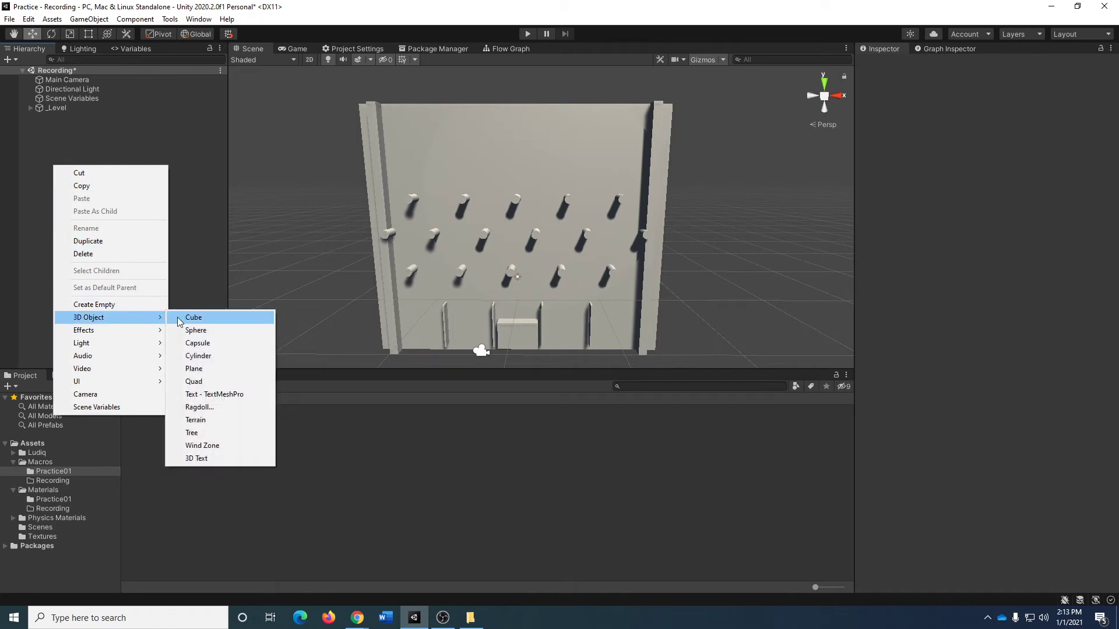
{"action": "left_click", "coordinate": [208, 317]}
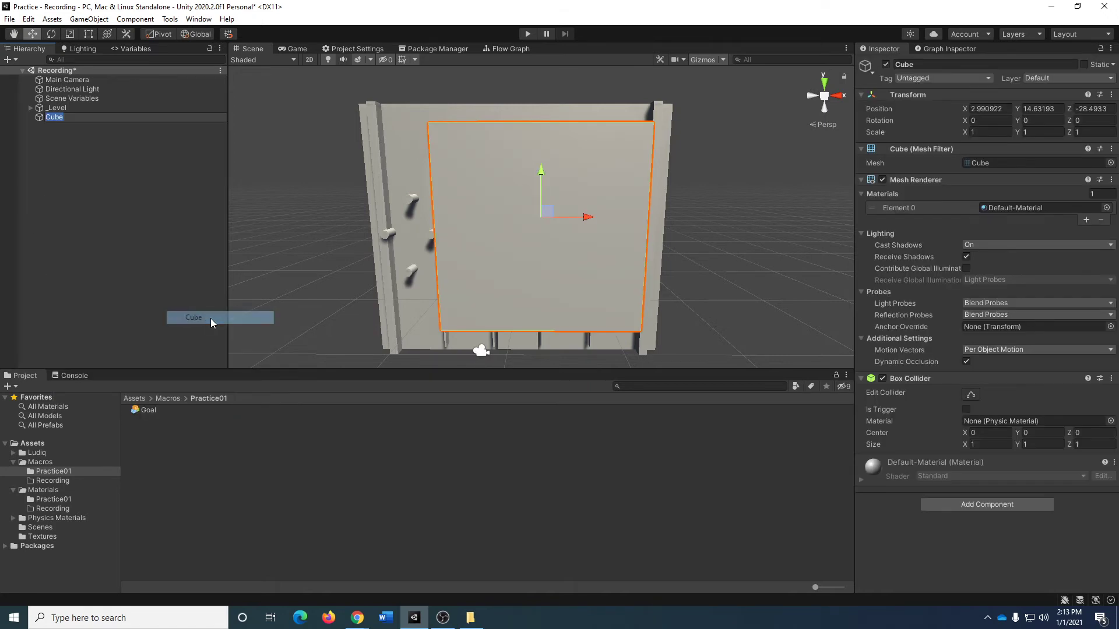
{"action": "left_click", "coordinate": [113, 187]}
{"action": "left_click", "coordinate": [64, 116]}
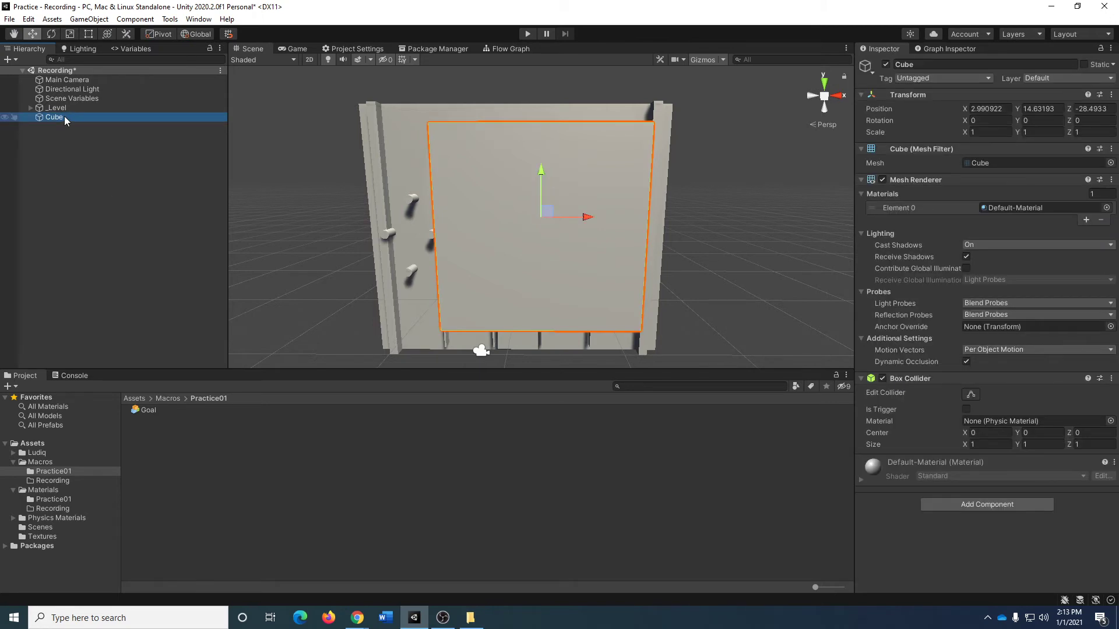
{"action": "key", "text": "Delete"}
Add a 3D sphere to the scene outside the _Level group.
{"action": "right_click", "coordinate": [55, 156]}
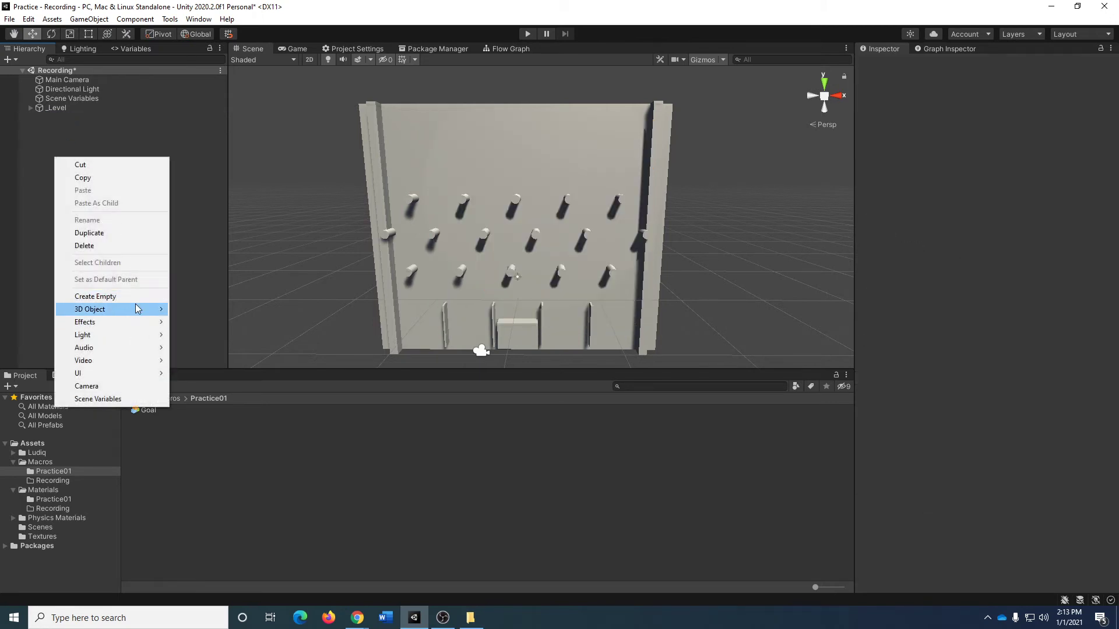
{"action": "mouse_move", "coordinate": [137, 308]}
{"action": "left_click", "coordinate": [263, 320]}
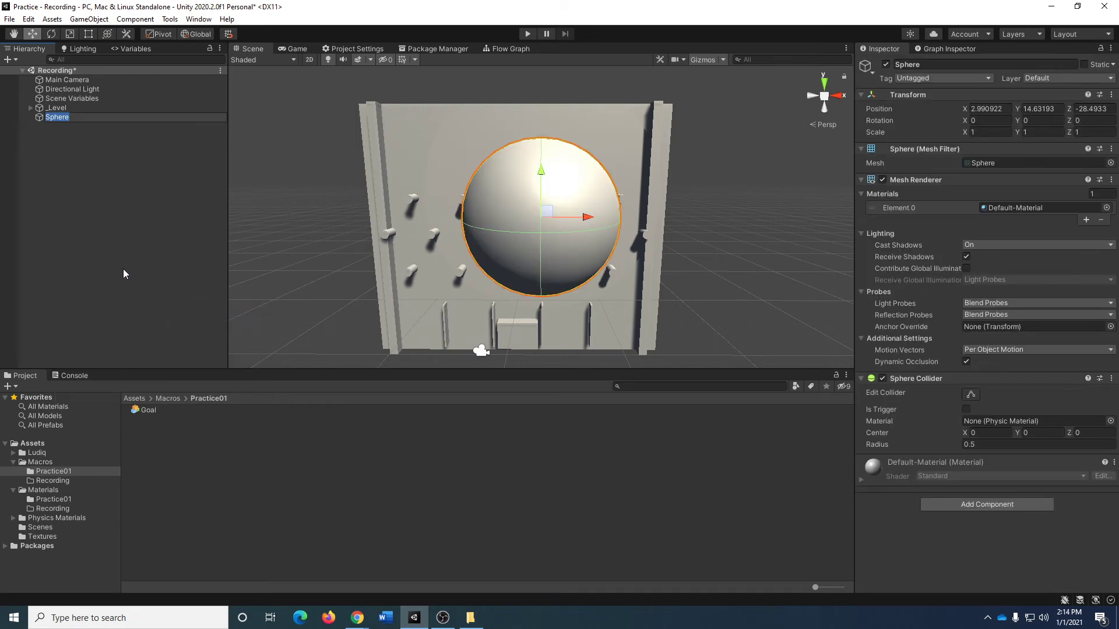
Rename the new sphere to Ball, reset its transform and set its Y position to 15.
{"action": "type", "text": "Ball"}
{"action": "key", "text": "Return"}
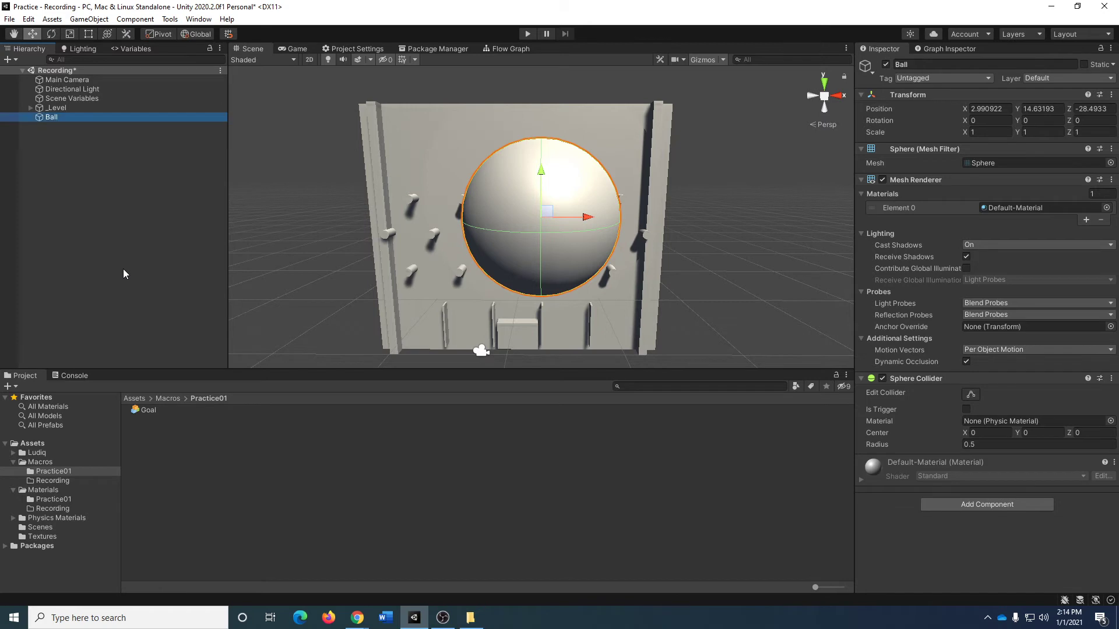
{"action": "left_click", "coordinate": [1111, 94]}
{"action": "left_click", "coordinate": [1105, 107]}
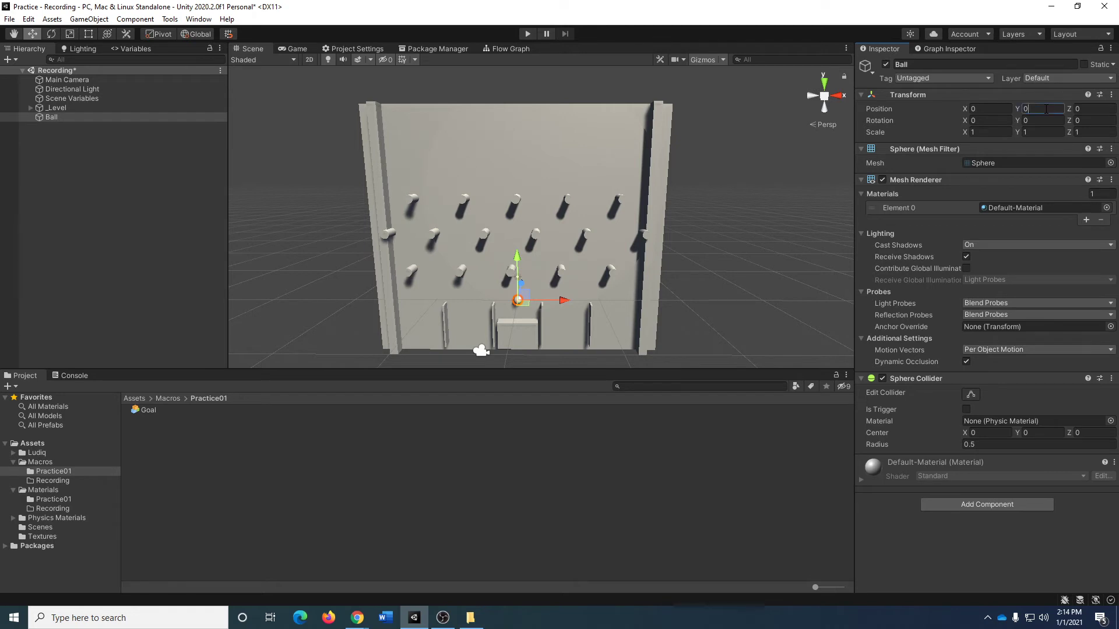
{"action": "type", "text": "15"}
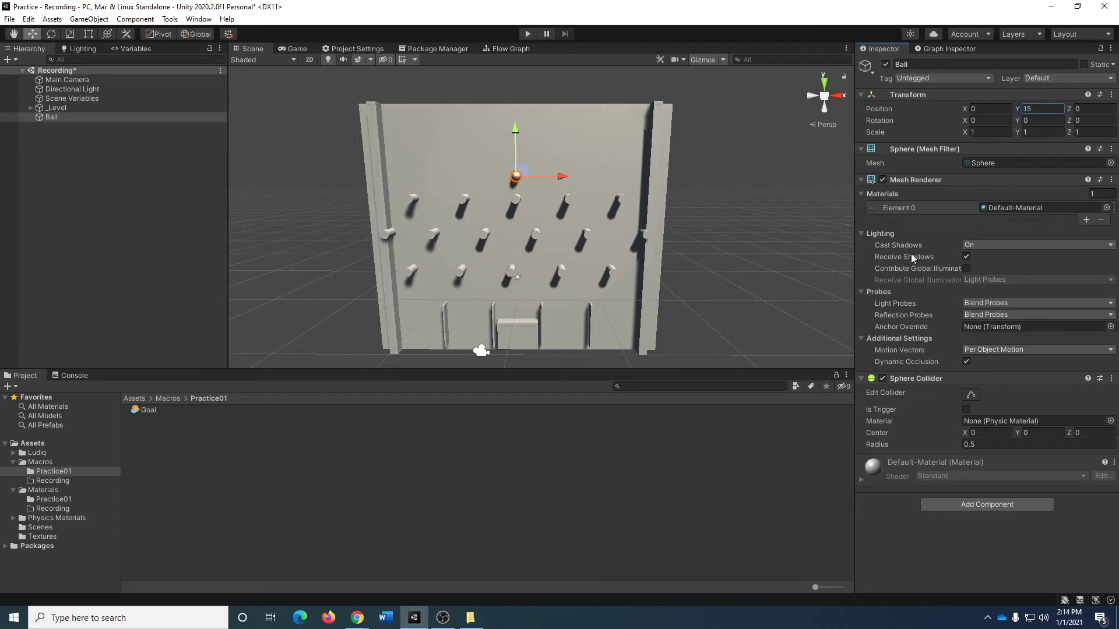
Expand _Level and lower the top row of pegs, Peg through Peg (4), together to about Y 11.25.
{"action": "left_click", "coordinate": [29, 110]}
{"action": "left_click", "coordinate": [30, 110]}
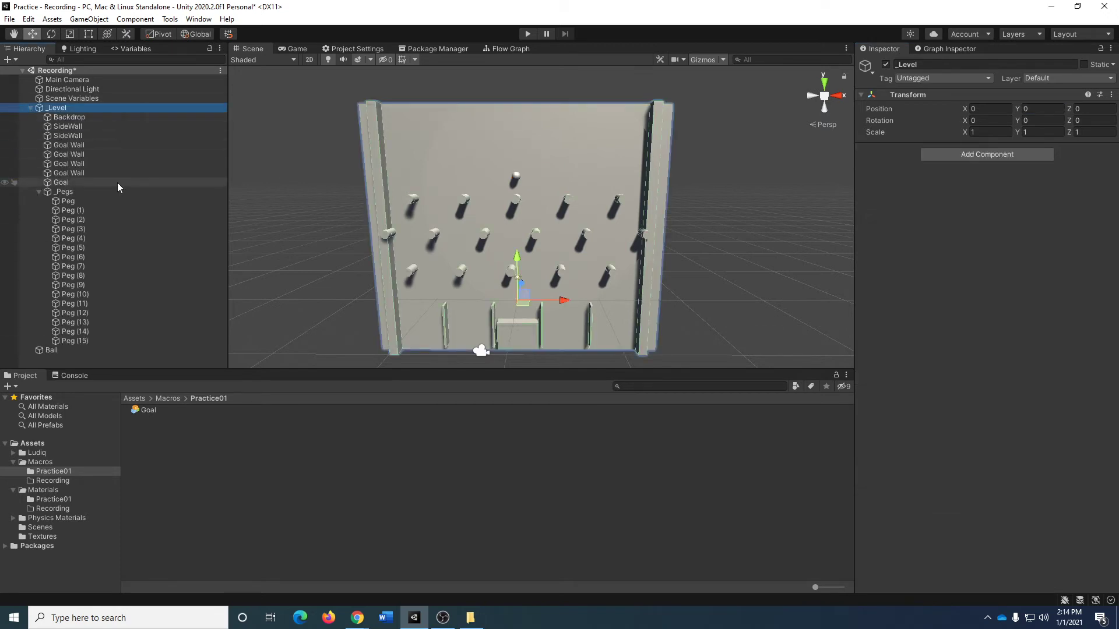
{"action": "left_click", "coordinate": [77, 203]}
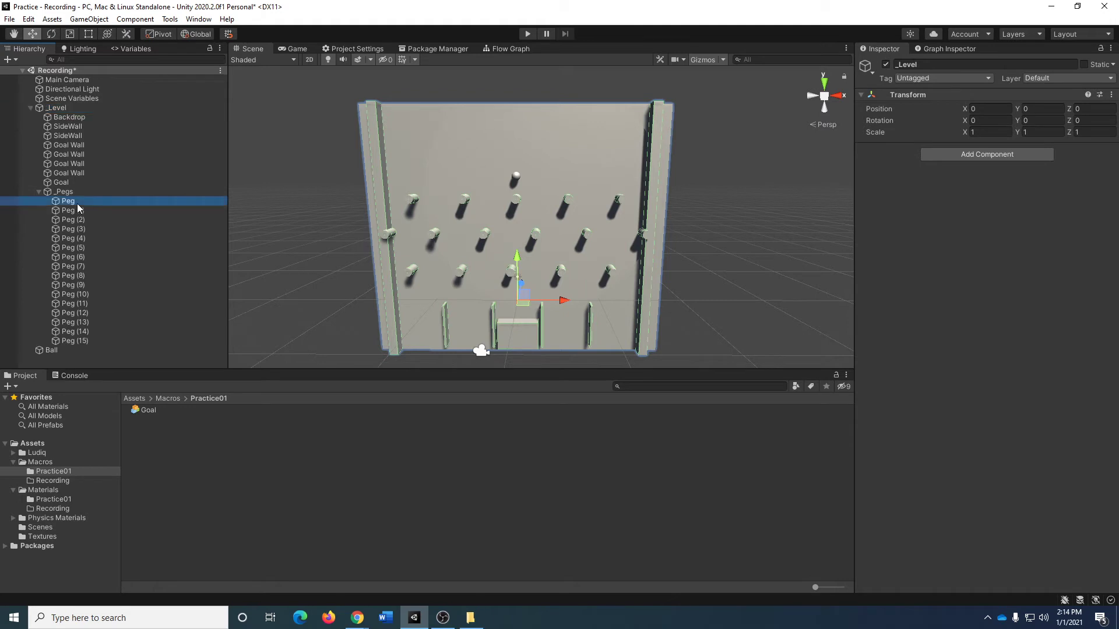
{"action": "left_click", "coordinate": [86, 247], "text": "shift"}
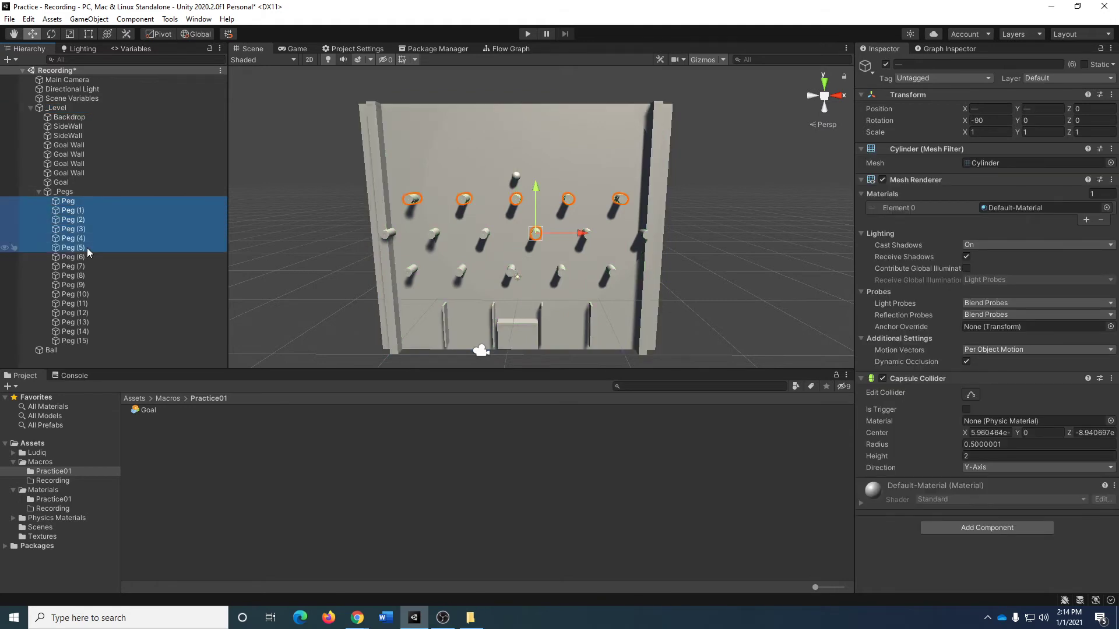
{"action": "left_click", "coordinate": [536, 233]}
{"action": "left_click", "coordinate": [68, 201]}
{"action": "left_click", "coordinate": [73, 238], "text": "shift"}
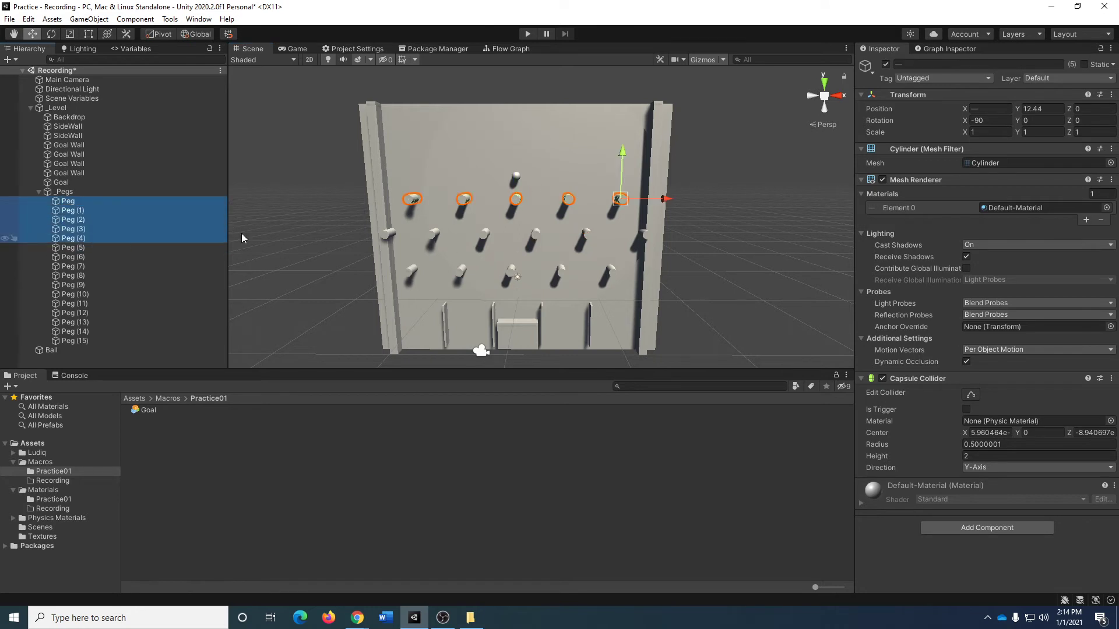
{"action": "left_click", "coordinate": [627, 150]}
{"action": "left_click", "coordinate": [84, 204]}
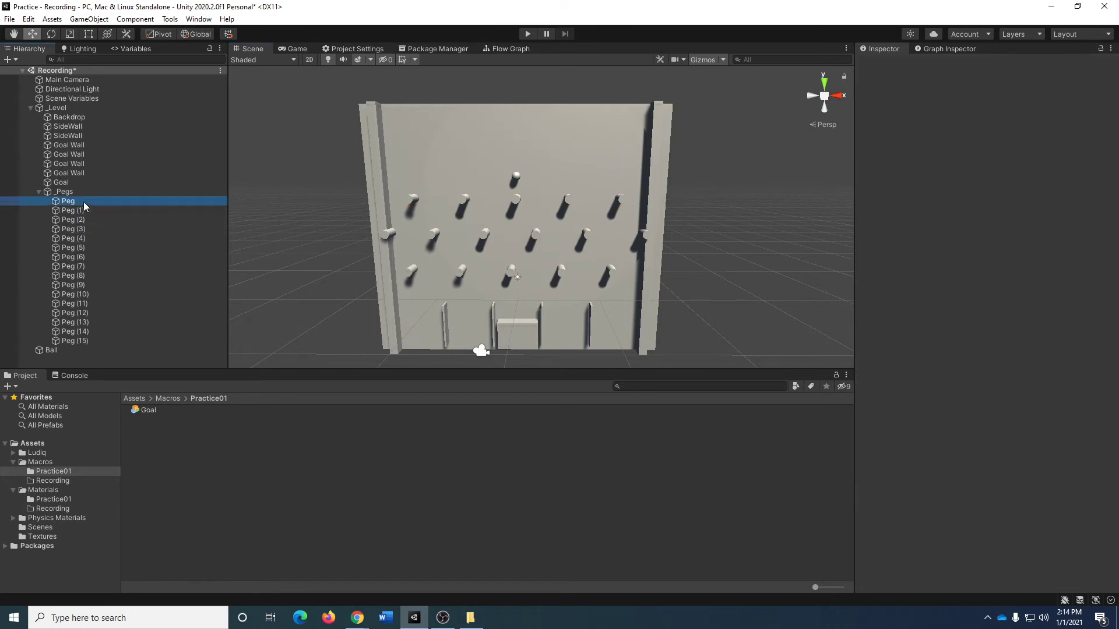
{"action": "left_click", "coordinate": [73, 238], "text": "shift"}
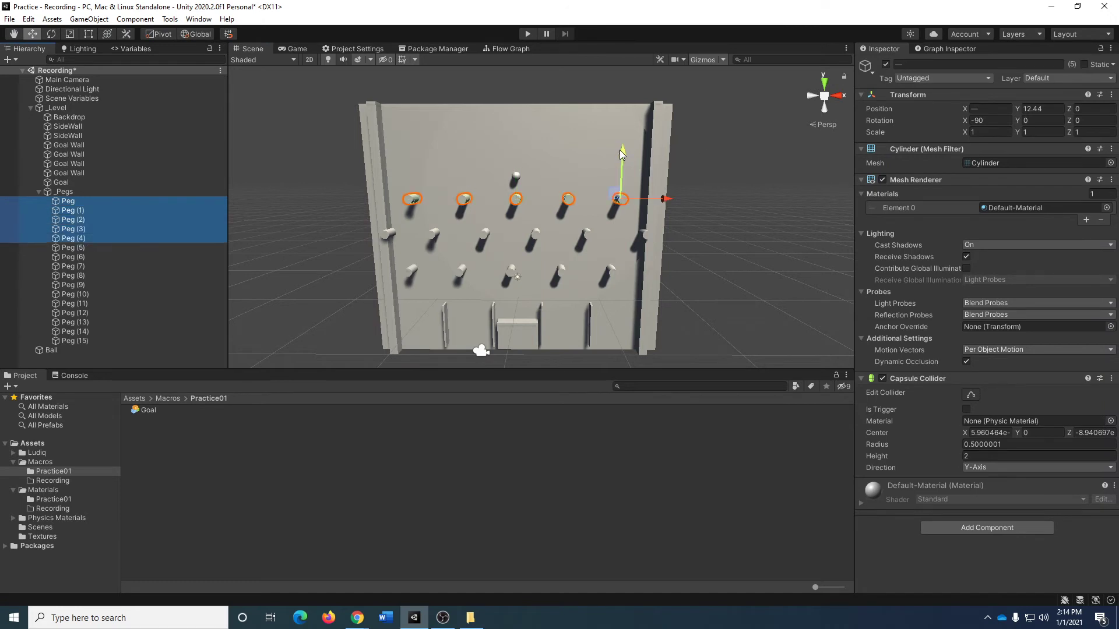
{"action": "left_click_drag", "start_coordinate": [620, 149], "coordinate": [622, 162]}
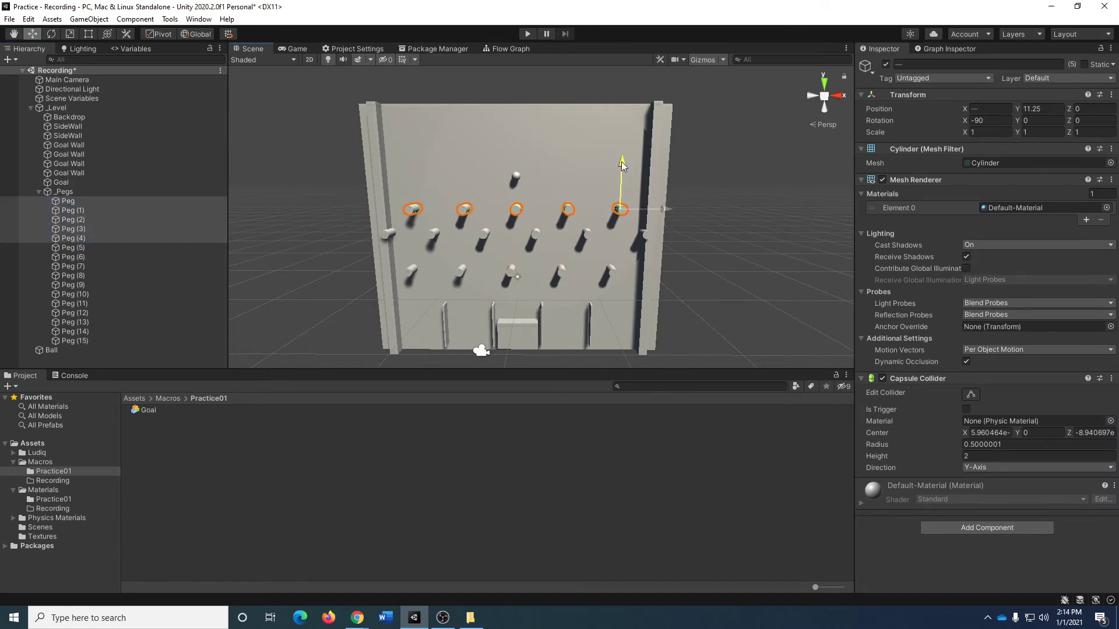
Lower the middle row, Peg (5) through Peg (9) plus Peg (15), slightly to even out the spacing between rows.
{"action": "left_click", "coordinate": [93, 247]}
{"action": "left_click", "coordinate": [94, 295], "text": "shift"}
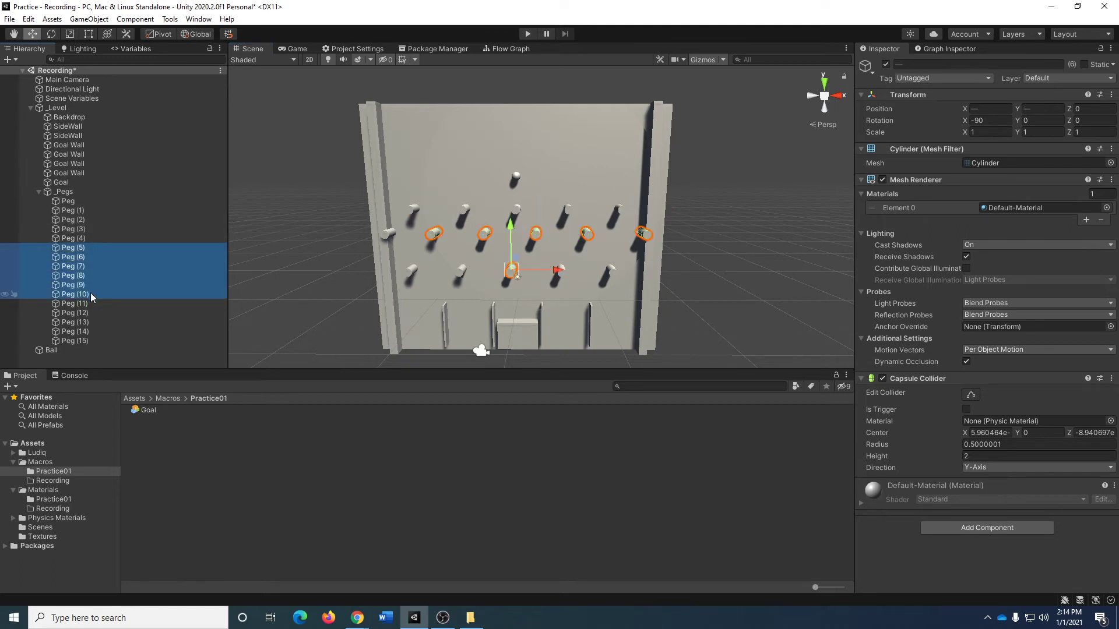
{"action": "left_click", "coordinate": [91, 294], "text": "ctrl"}
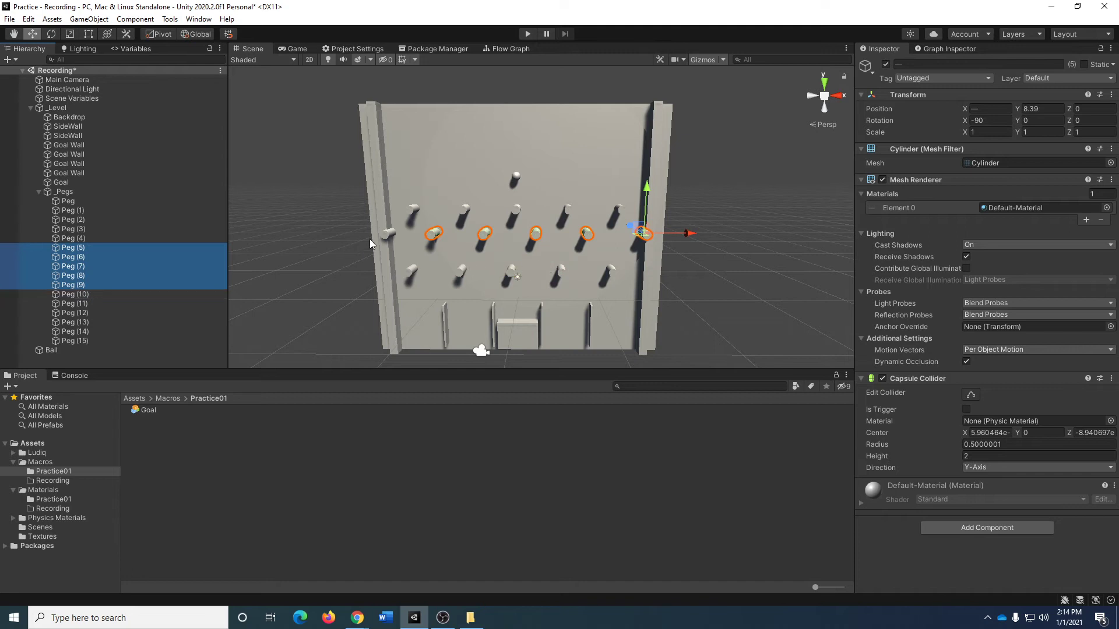
{"action": "left_click", "coordinate": [396, 232], "text": "ctrl"}
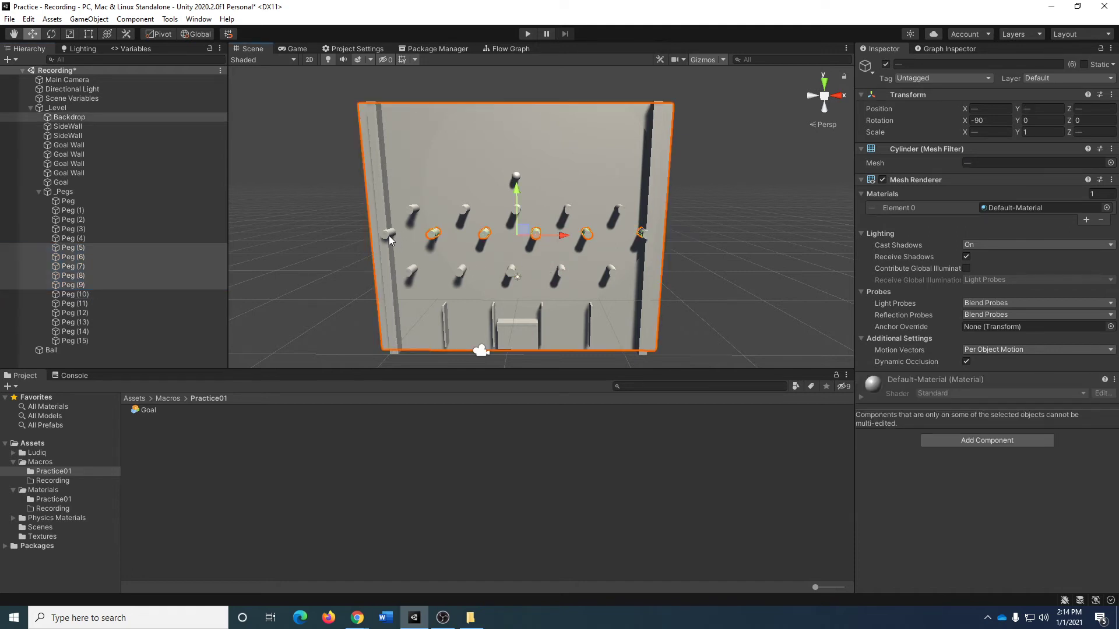
{"action": "left_click", "coordinate": [398, 235], "text": "ctrl"}
{"action": "left_click", "coordinate": [389, 233], "text": "ctrl"}
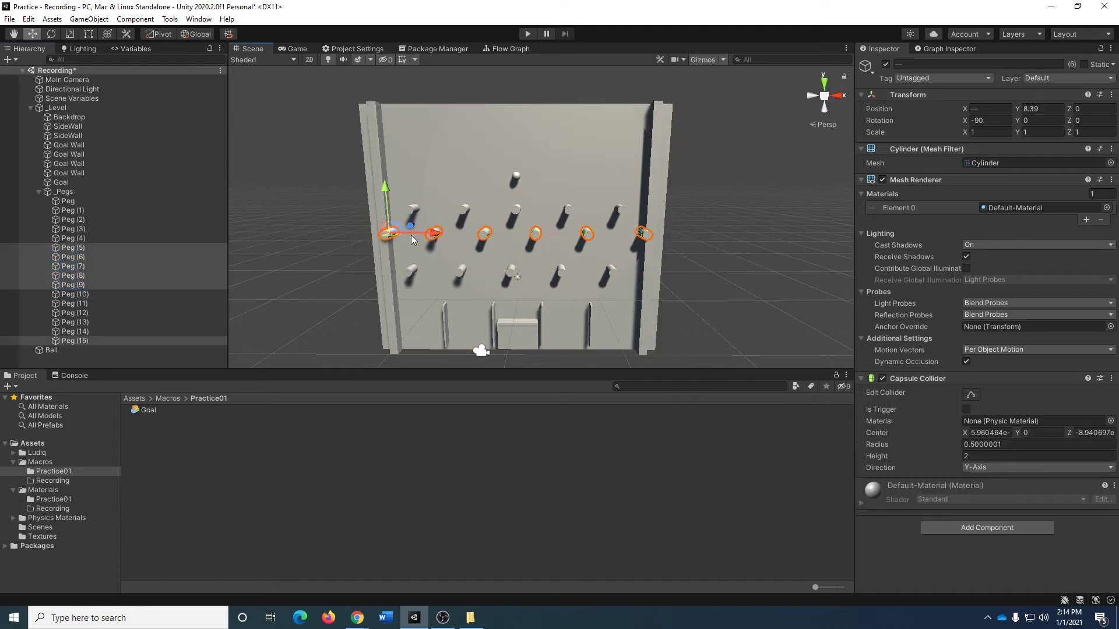
{"action": "left_click_drag", "start_coordinate": [390, 184], "coordinate": [387, 193], "text": "ctrl"}
{"action": "left_click", "coordinate": [776, 254]}
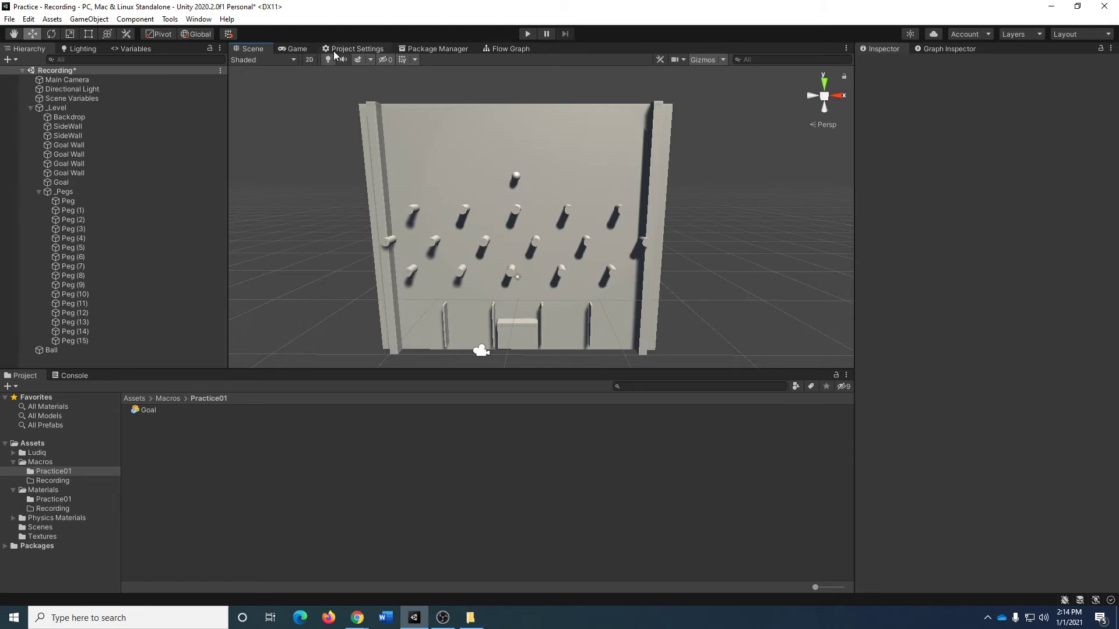
Check the level layout in the Game view and run a brief play test.
{"action": "left_click", "coordinate": [296, 49]}
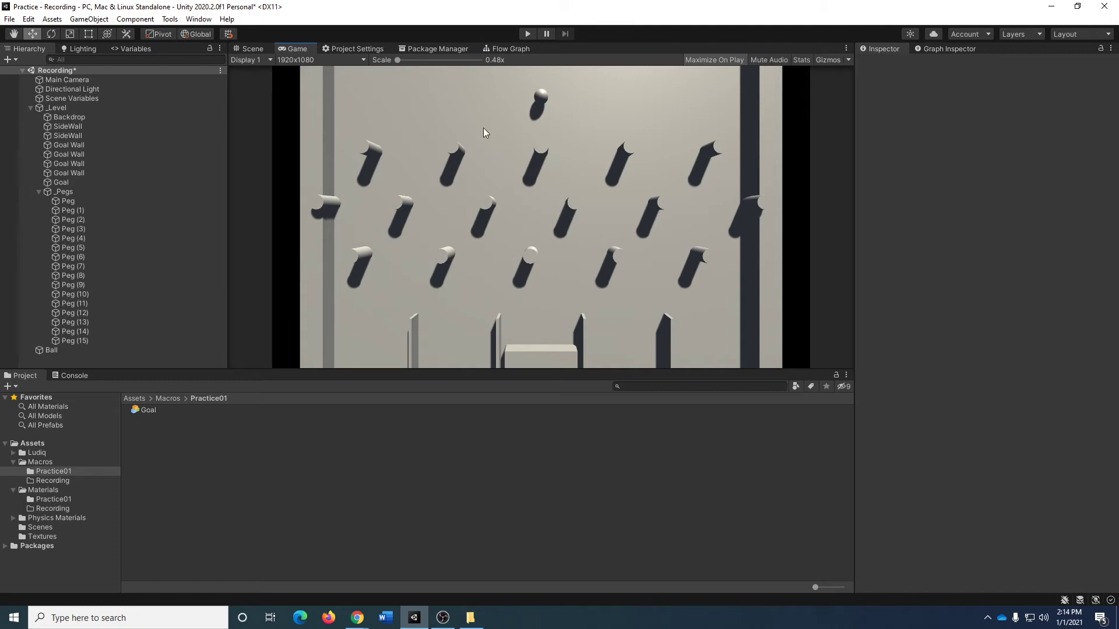
{"action": "left_click", "coordinate": [528, 34]}
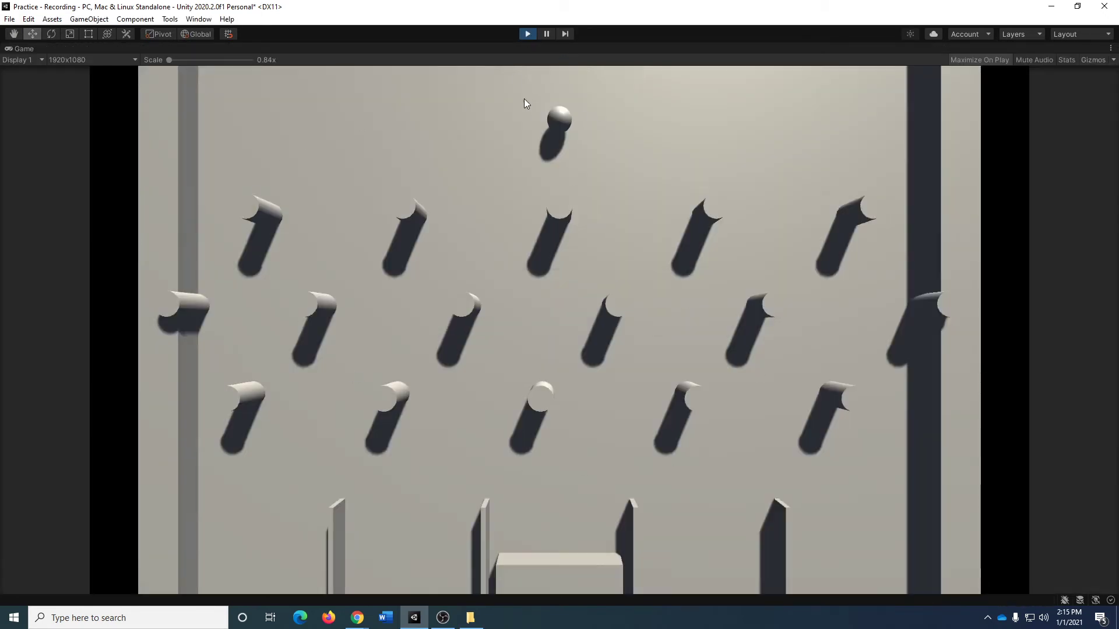
{"action": "left_click", "coordinate": [528, 34]}
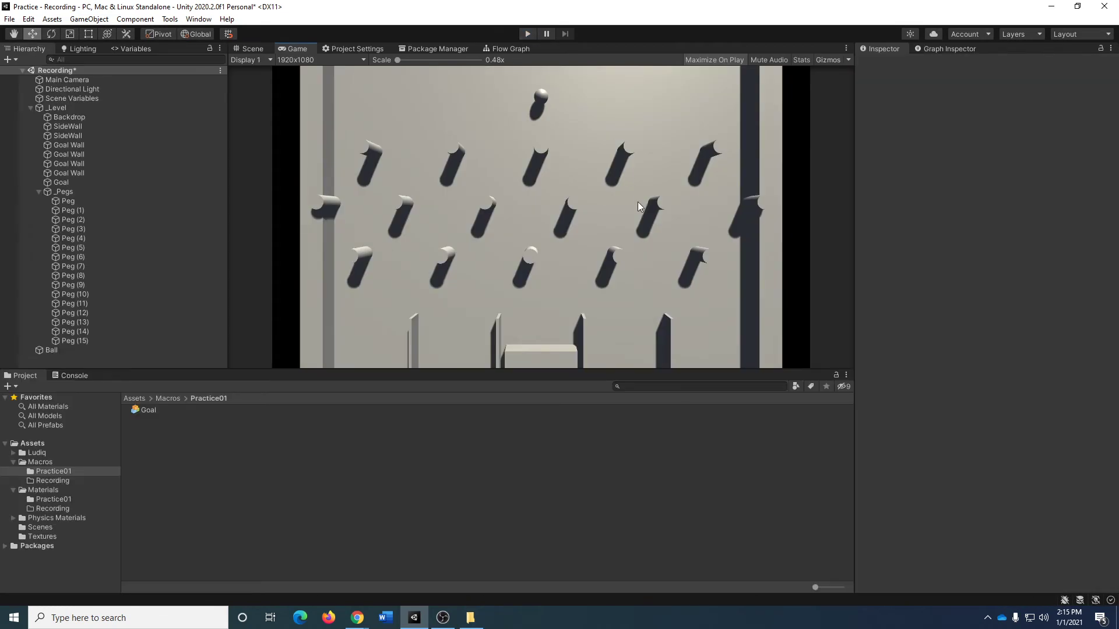
Return to the Scene view and add a Rigidbody component to the Ball.
{"action": "left_click", "coordinate": [253, 49]}
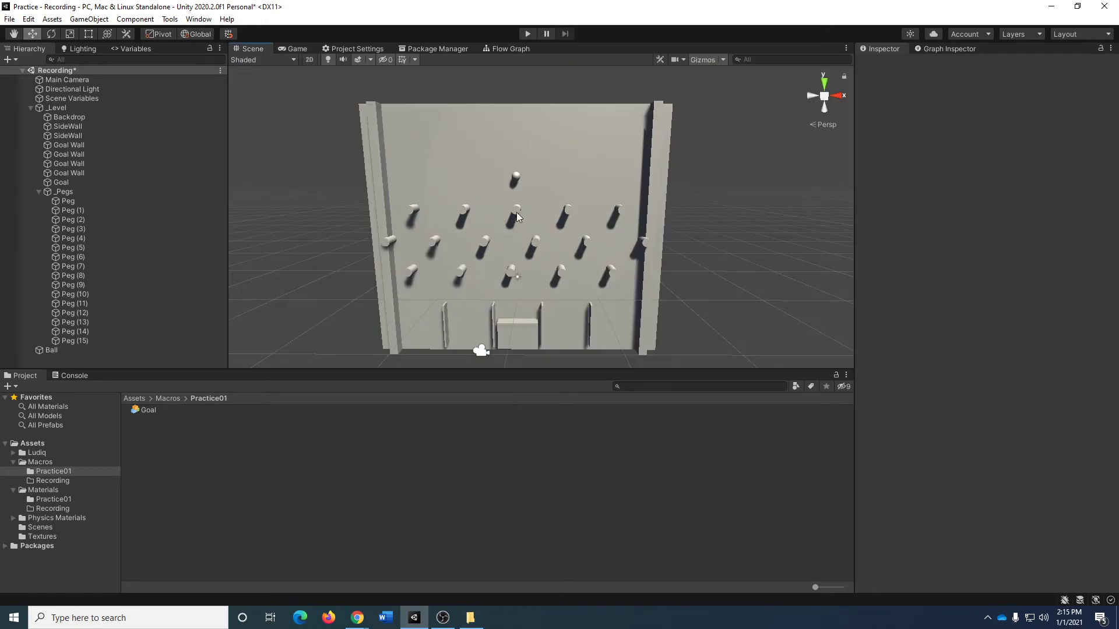
{"action": "left_click", "coordinate": [516, 175]}
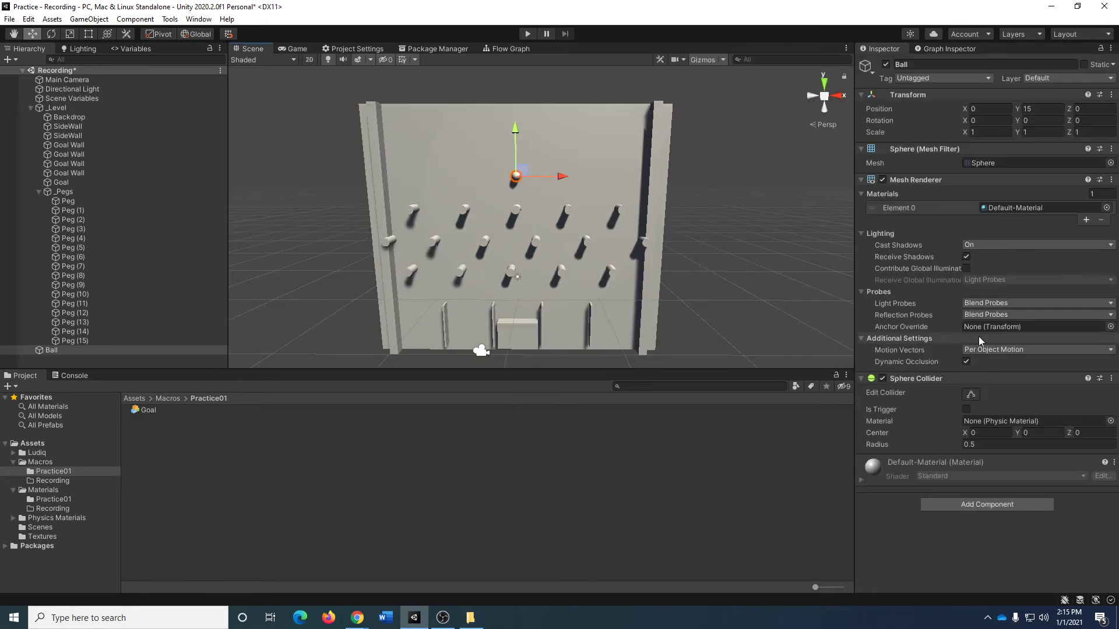
{"action": "left_click", "coordinate": [983, 504]}
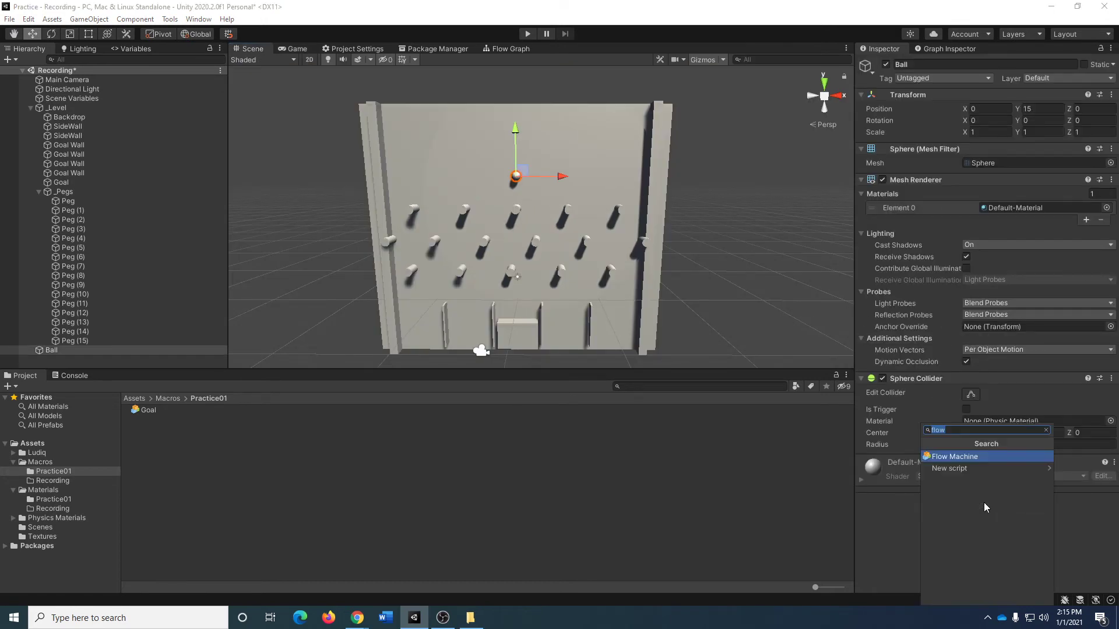
{"action": "type", "text": "rigi"}
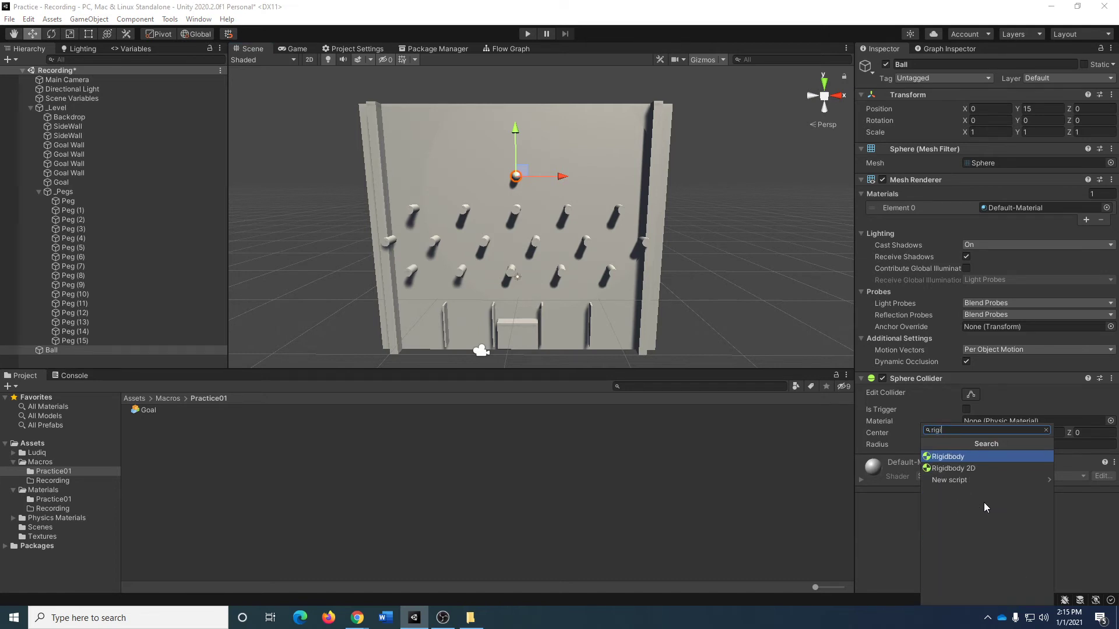
{"action": "left_click", "coordinate": [956, 457]}
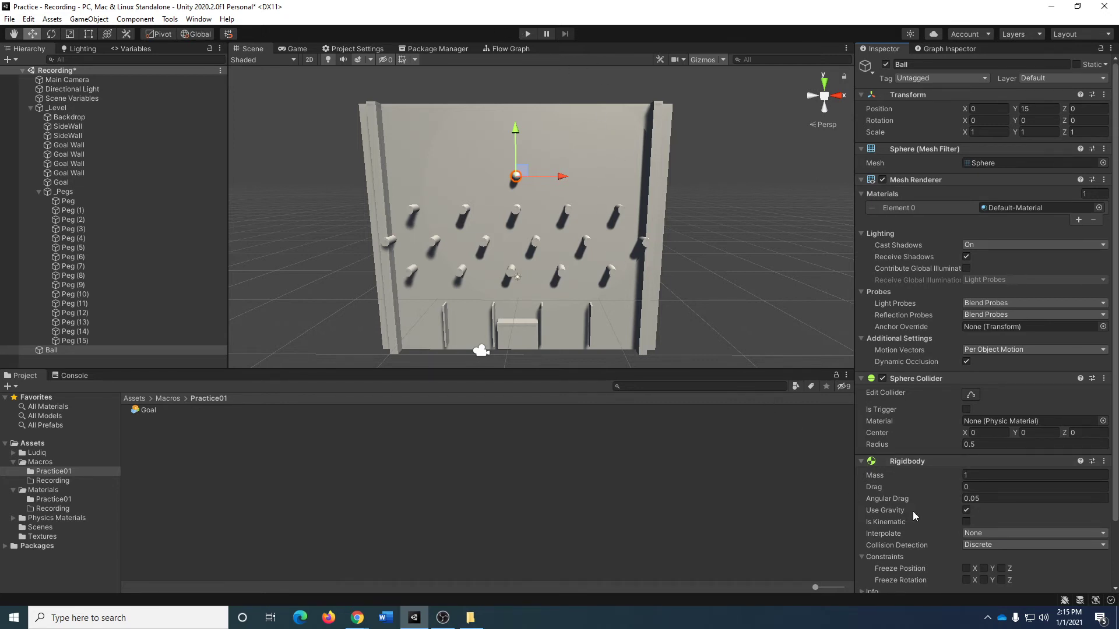
Play-test the ball drop, shift the Ball along X to 0.4 and run the test again.
{"action": "left_click", "coordinate": [528, 35]}
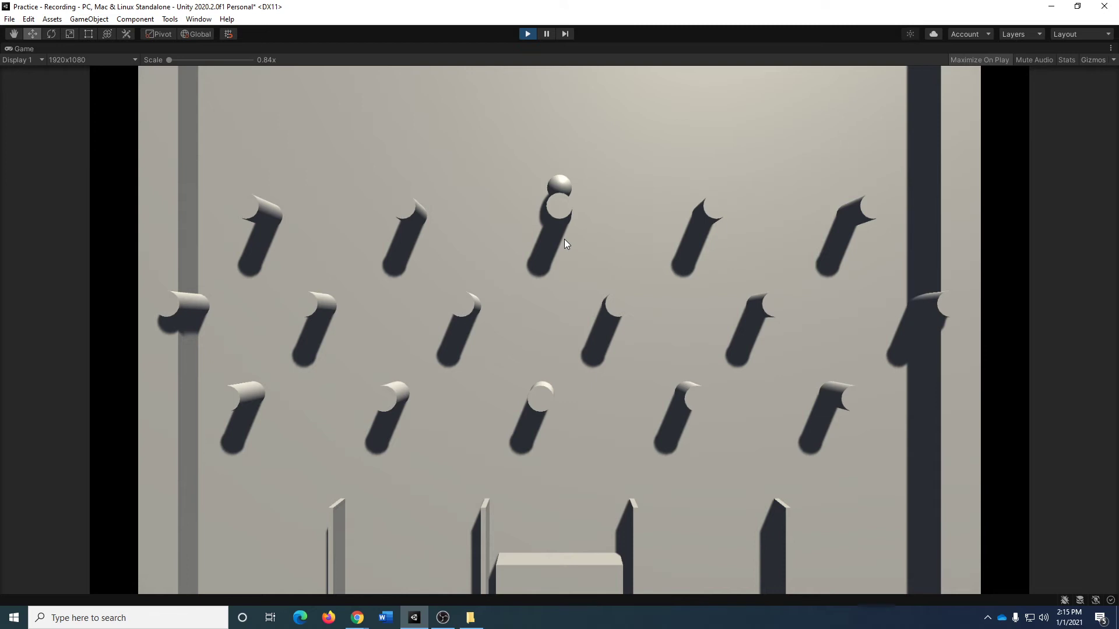
{"action": "left_click", "coordinate": [527, 34]}
{"action": "left_click_drag", "start_coordinate": [566, 178], "coordinate": [569, 177]}
{"action": "left_click", "coordinate": [528, 33]}
{"action": "left_click", "coordinate": [527, 34]}
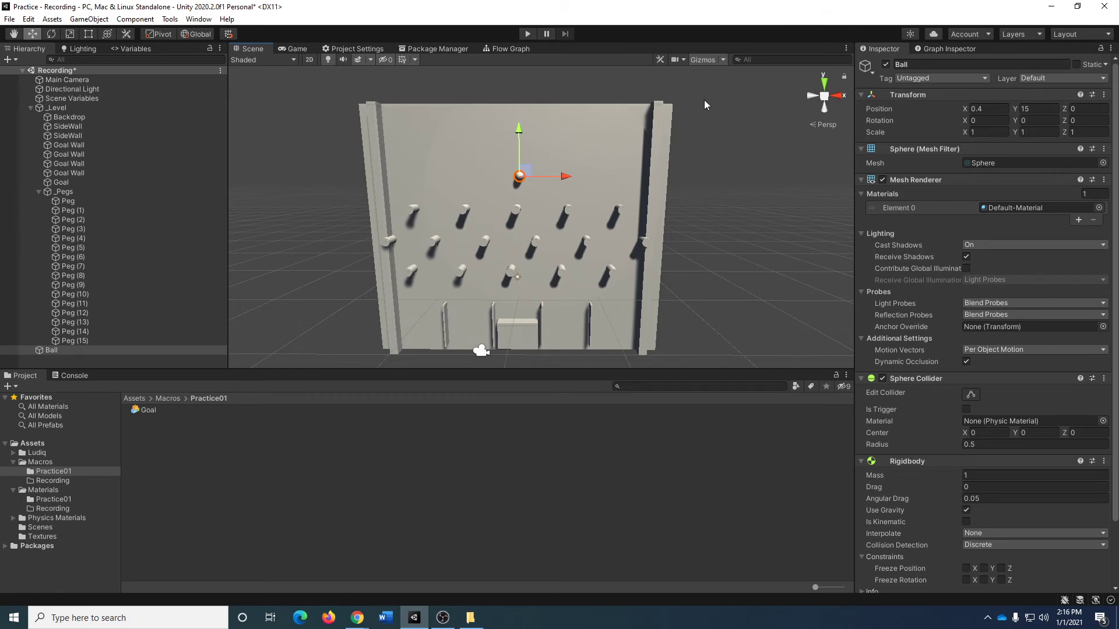
Collapse _Pegs and create a Physic Material named Ball in the Recording folder of Physics Materials.
{"action": "left_click", "coordinate": [38, 192]}
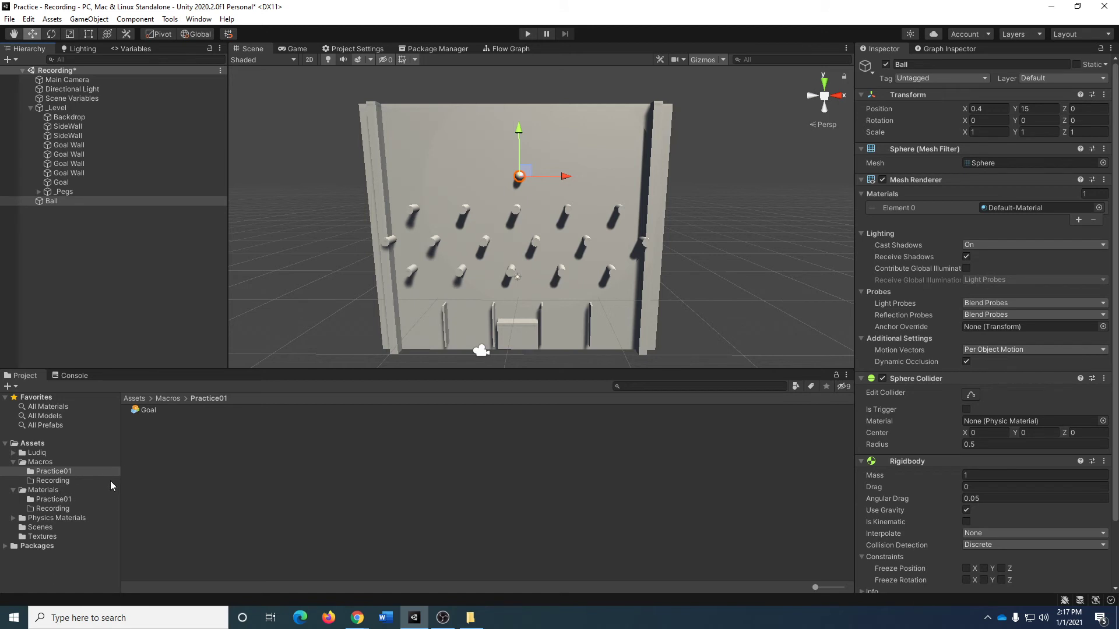
{"action": "left_click", "coordinate": [74, 518]}
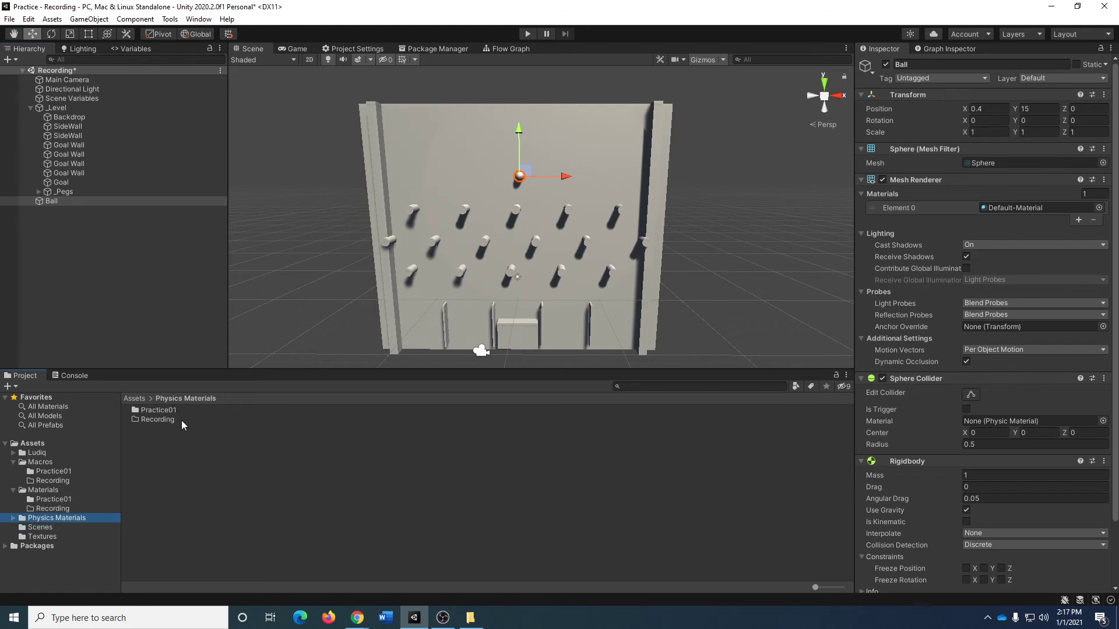
{"action": "double_click", "coordinate": [157, 419]}
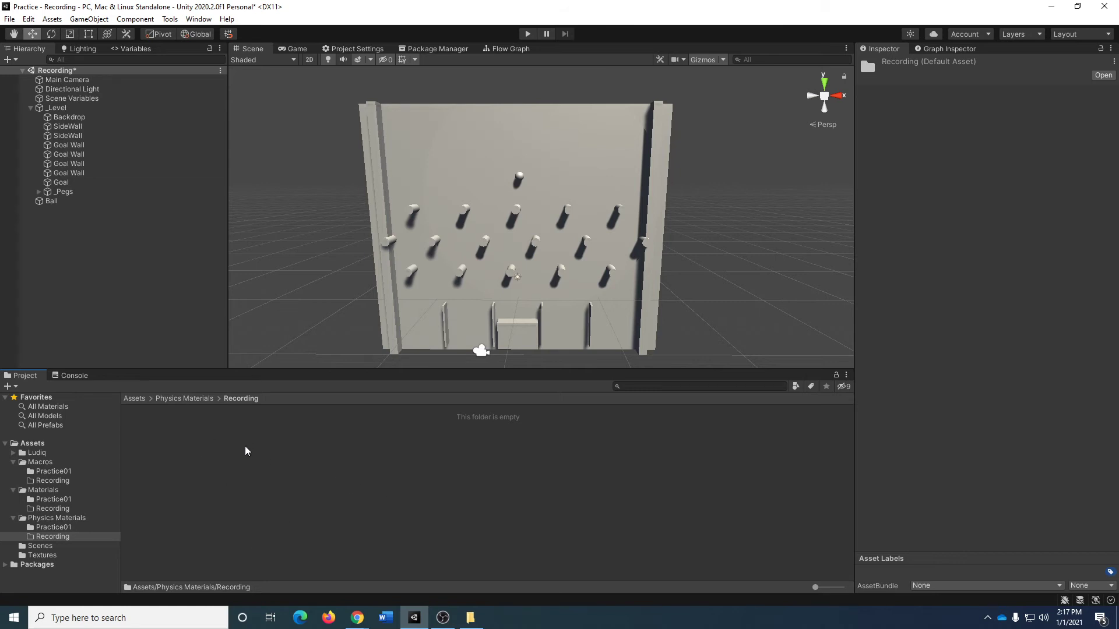
{"action": "right_click", "coordinate": [161, 430]}
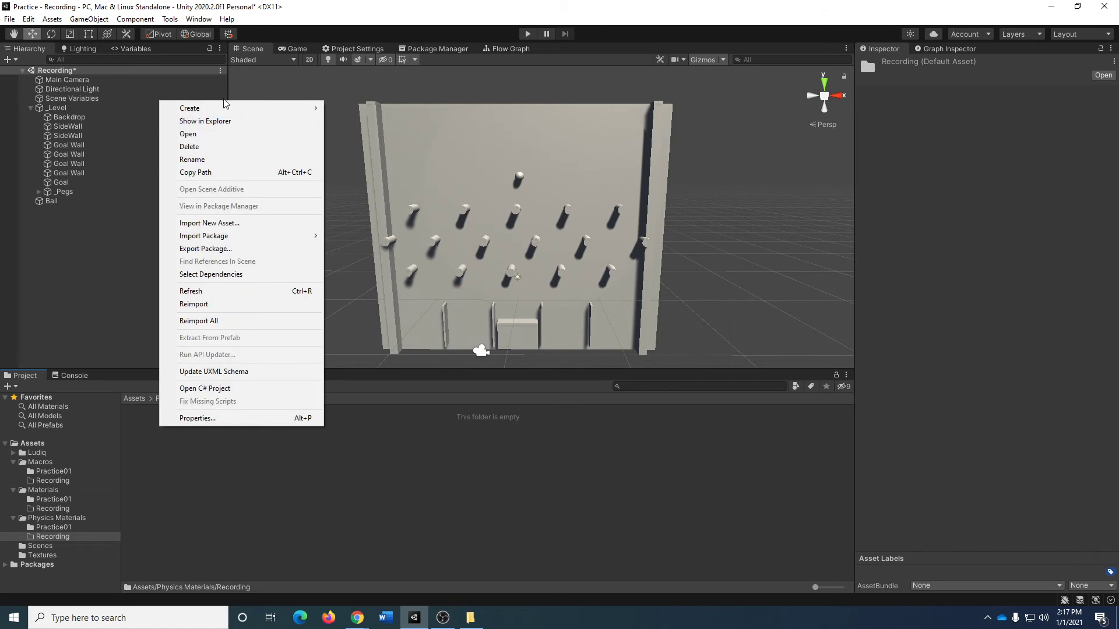
{"action": "mouse_move", "coordinate": [227, 108]}
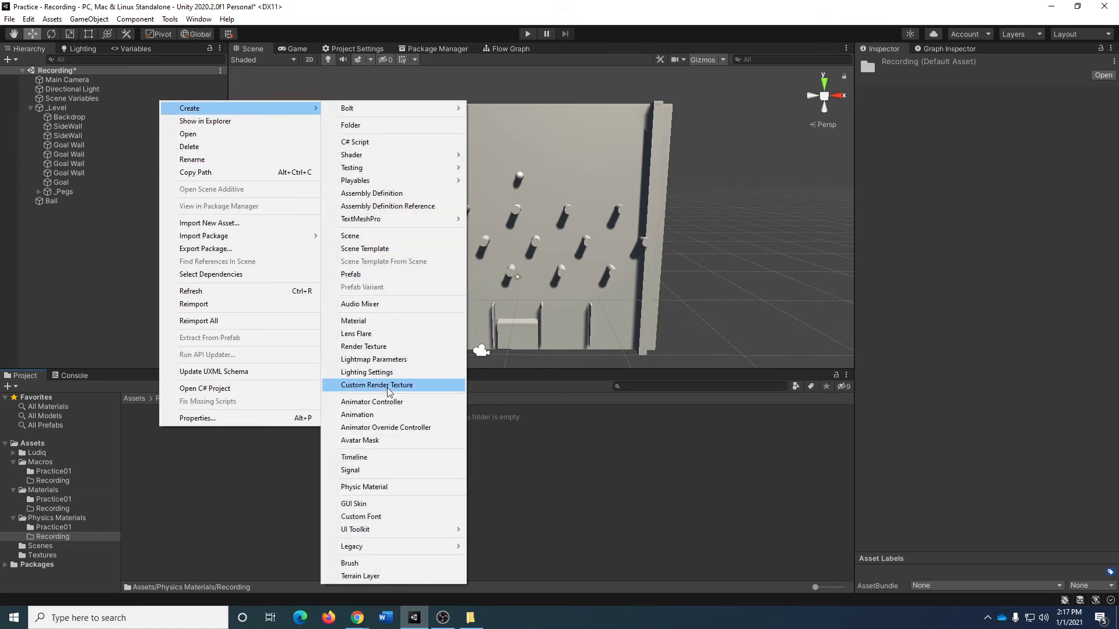
{"action": "left_click", "coordinate": [417, 490]}
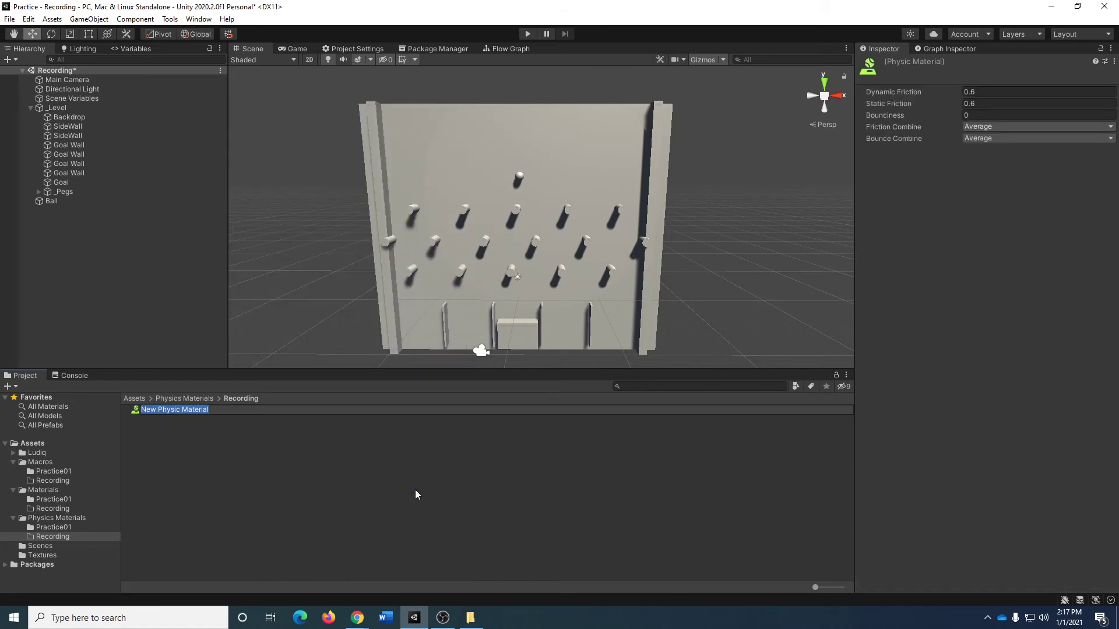
{"action": "type", "text": "Ball"}
{"action": "key", "text": "Return"}
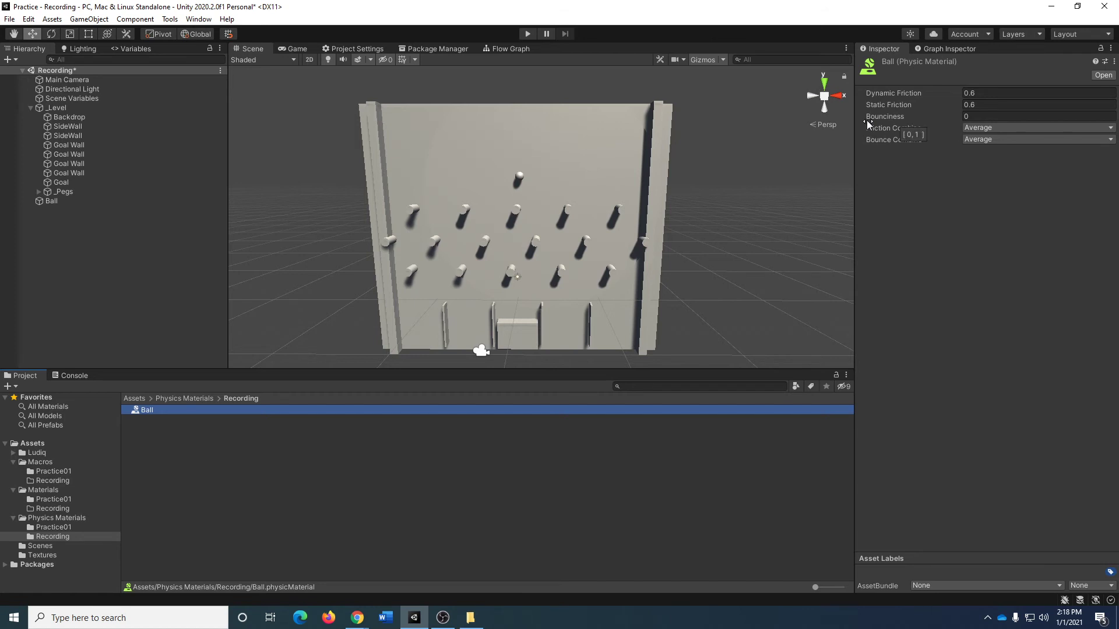
Set the Bounciness of the Ball physic material to 0.8.
{"action": "left_click", "coordinate": [986, 116]}
{"action": "type", "text": ".8"}
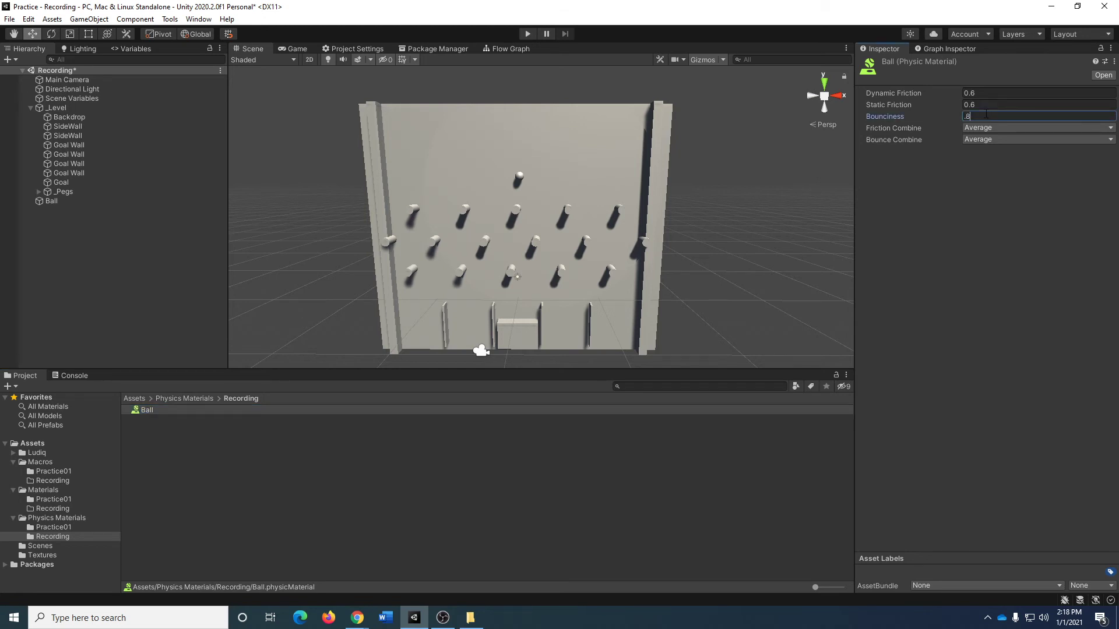
{"action": "left_click", "coordinate": [1036, 251]}
Create a Physic Material named Peg in the Recording folder and set its Bounciness to 0.5.
{"action": "right_click", "coordinate": [155, 457]}
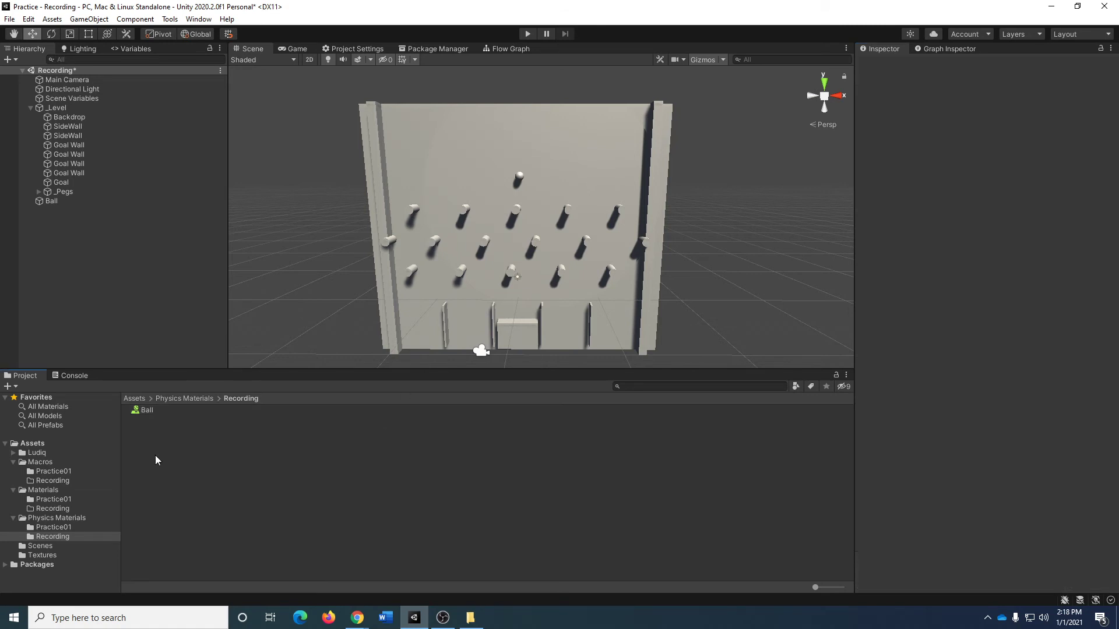
{"action": "mouse_move", "coordinate": [293, 135]}
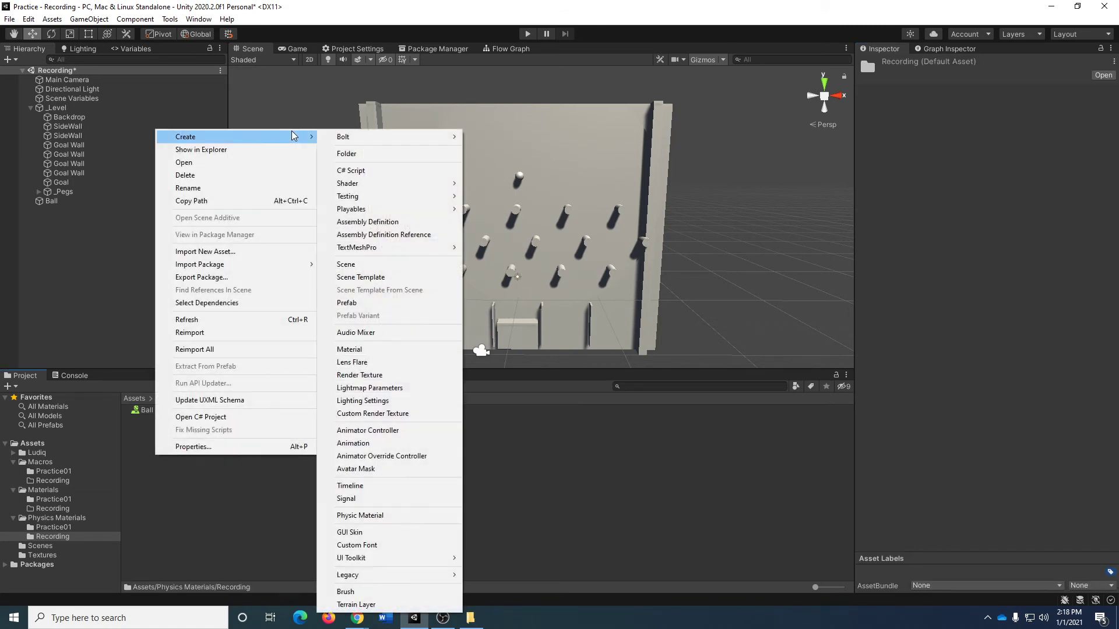
{"action": "left_click", "coordinate": [410, 516]}
{"action": "type", "text": "Peg"}
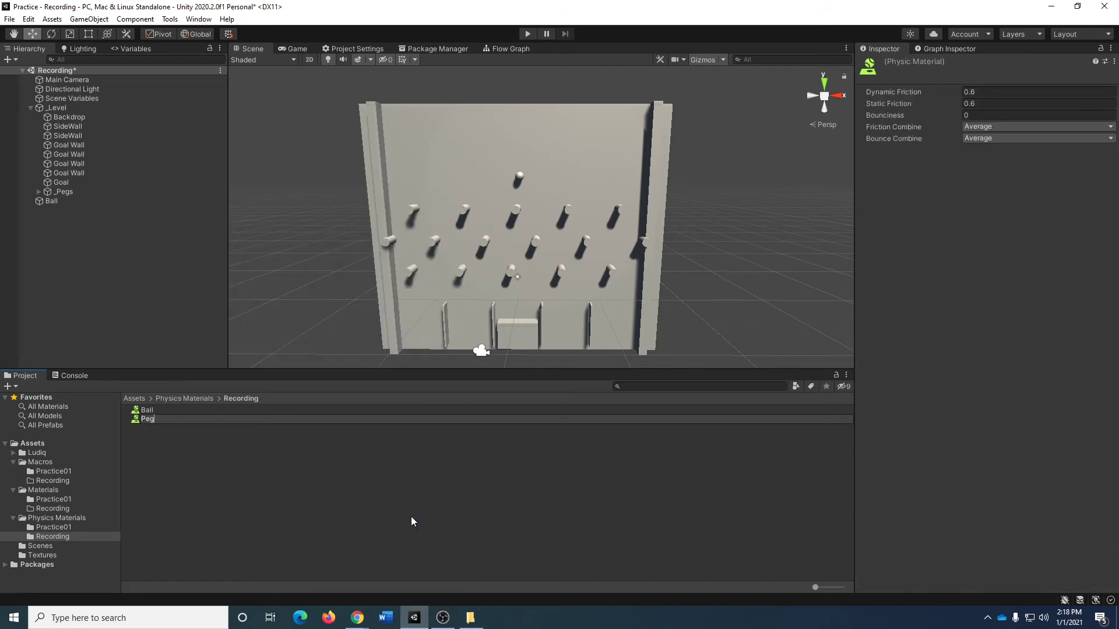
{"action": "key", "text": "Return"}
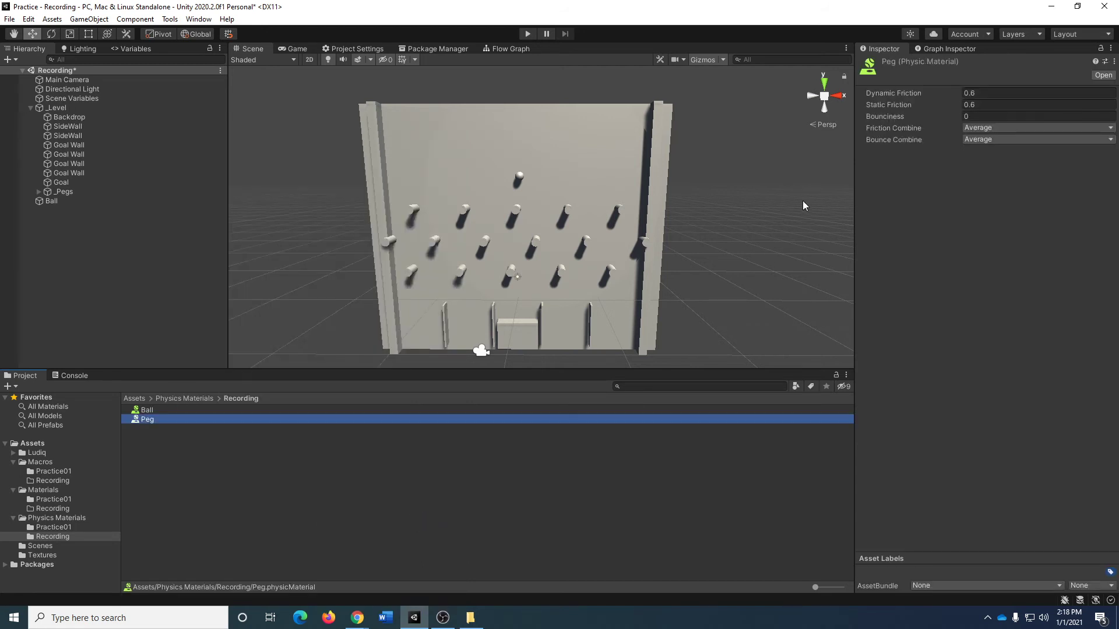
{"action": "left_click", "coordinate": [972, 119]}
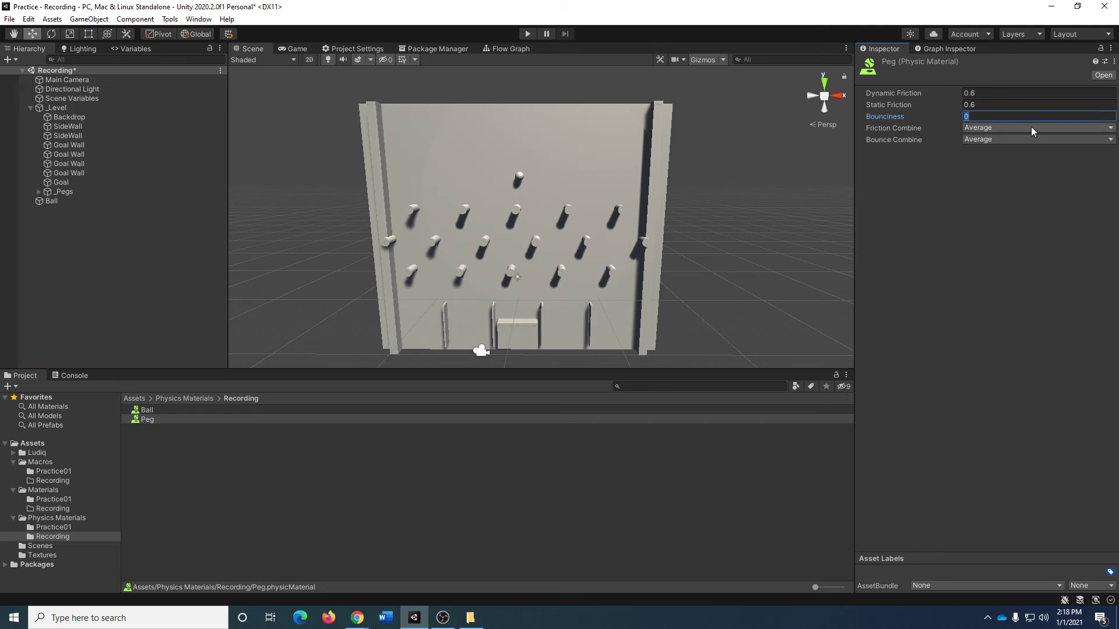
{"action": "type", "text": "0.5"}
Create a Physic Material named SideWall in the same folder and set its Bounciness to 0.2.
{"action": "right_click", "coordinate": [167, 445]}
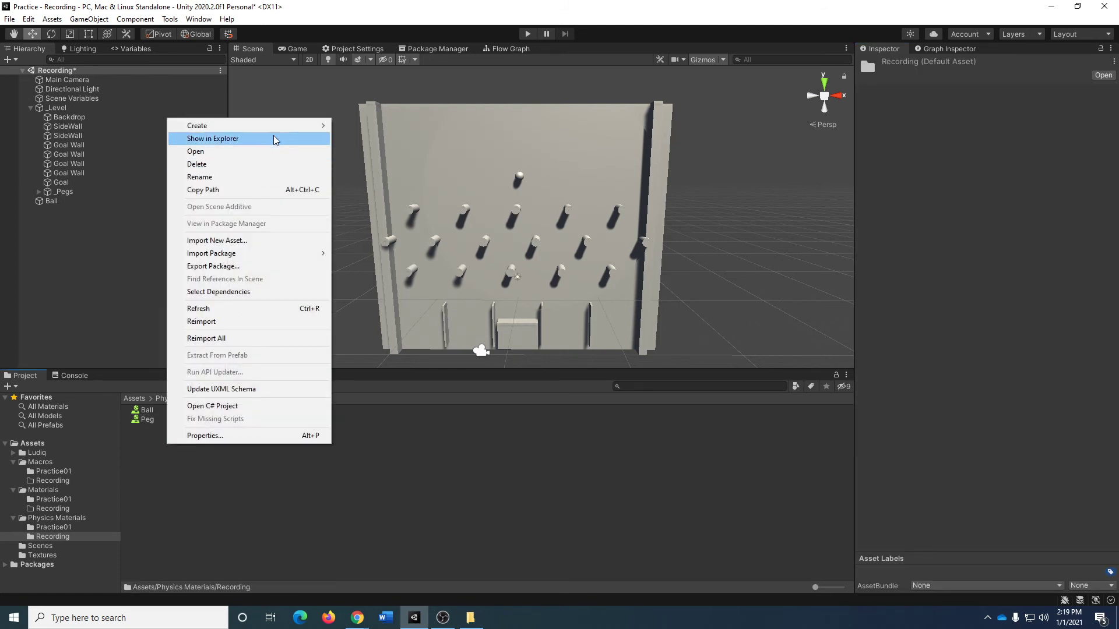
{"action": "mouse_move", "coordinate": [277, 125]}
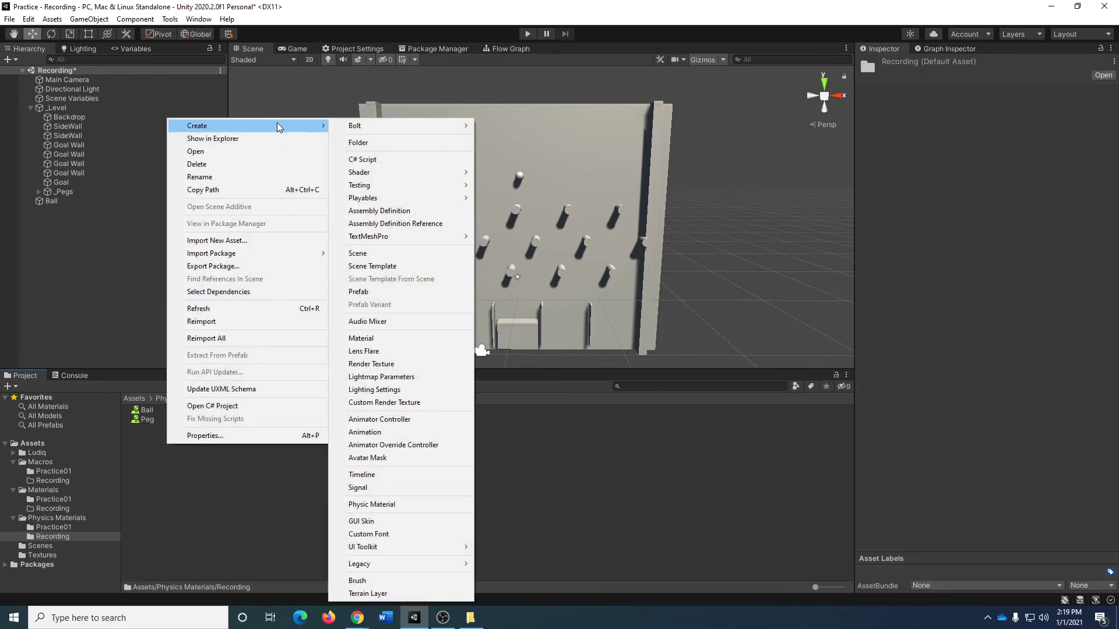
{"action": "left_click", "coordinate": [406, 504]}
{"action": "type", "text": "S"}
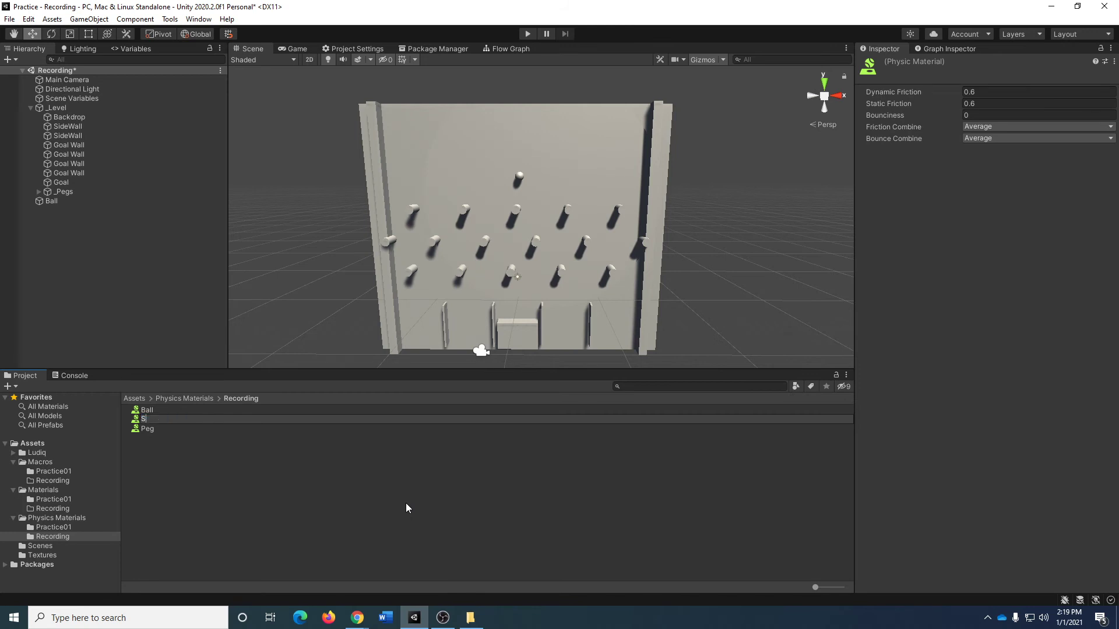
{"action": "type", "text": "ideWall"}
{"action": "key", "text": "Return"}
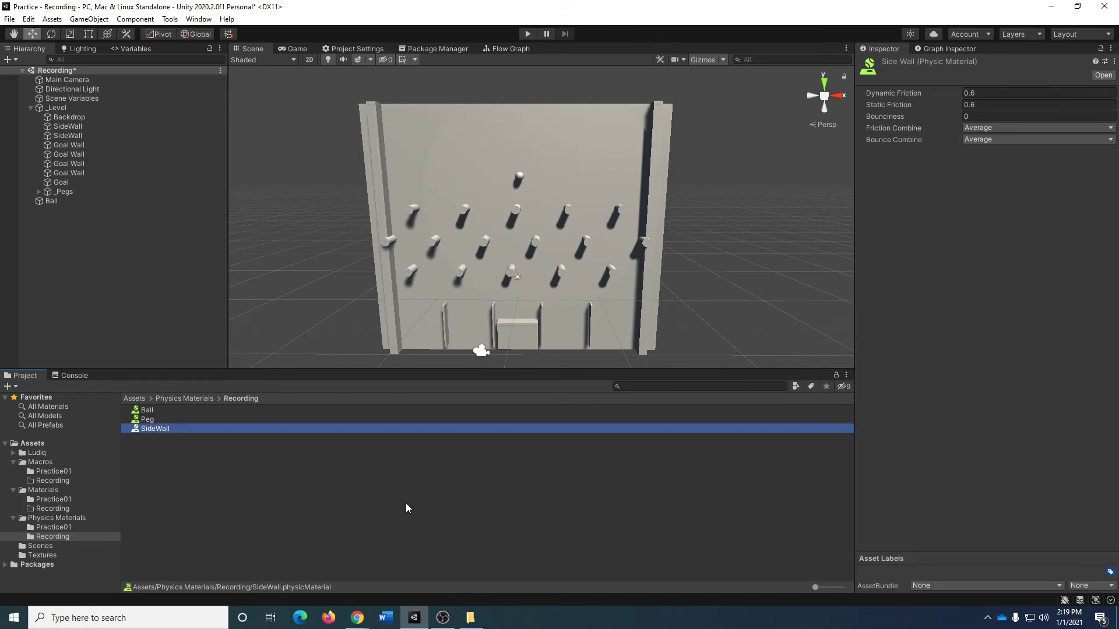
{"action": "left_click", "coordinate": [1032, 117]}
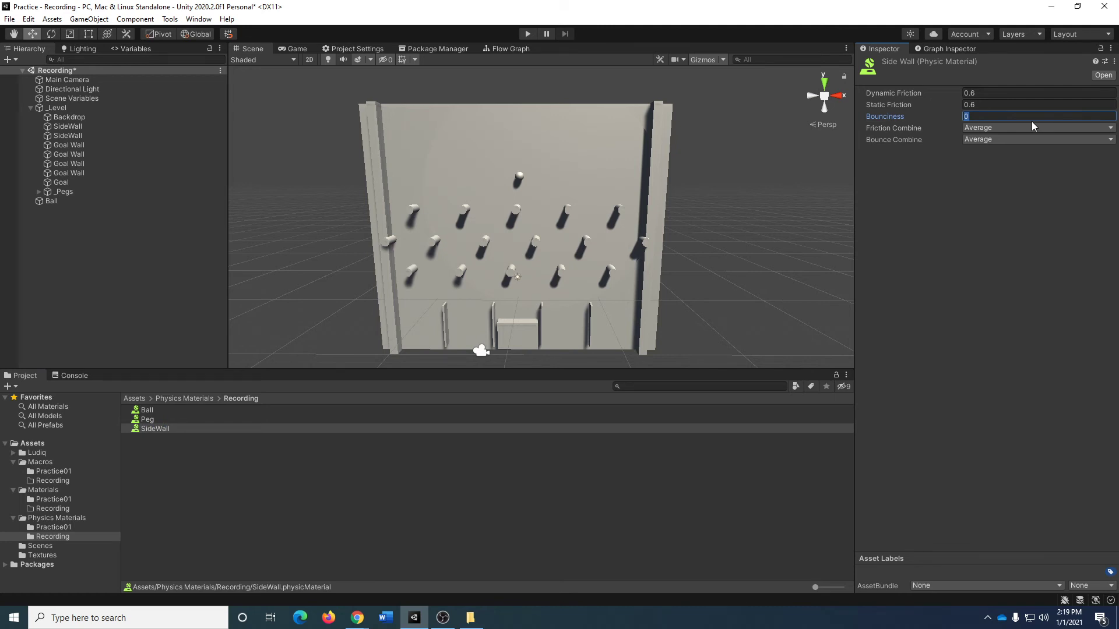
{"action": "type", "text": "0.2"}
Assign the Ball physic material to the Ball's Sphere Collider and the Peg physic material to the Capsule Colliders of all pegs in _Pegs.
{"action": "left_click", "coordinate": [80, 201]}
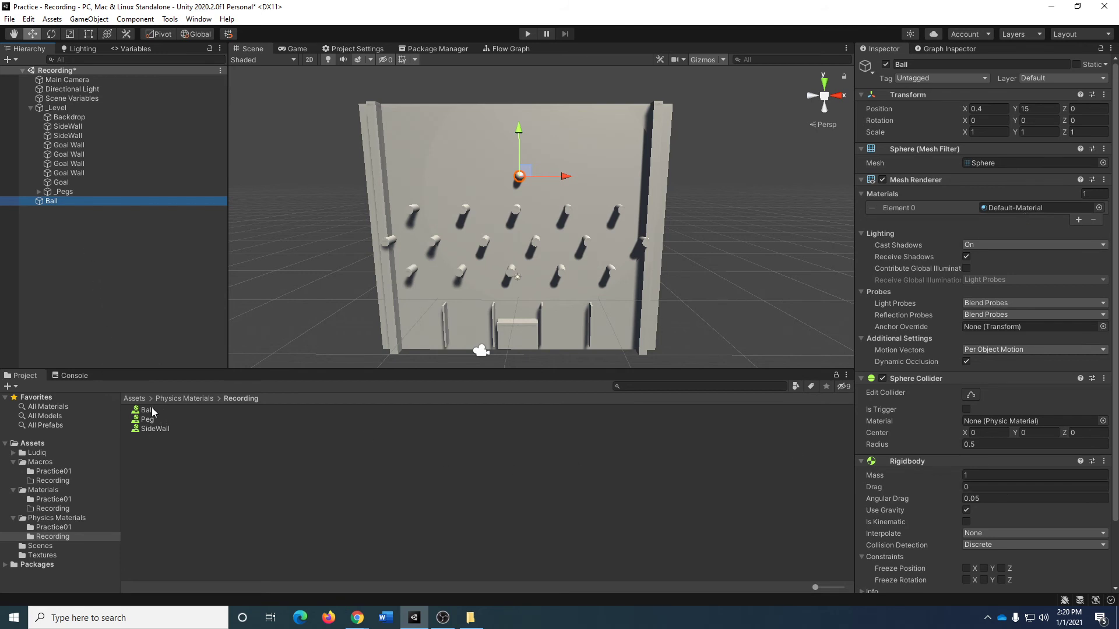
{"action": "left_click_drag", "start_coordinate": [163, 409], "coordinate": [994, 425]}
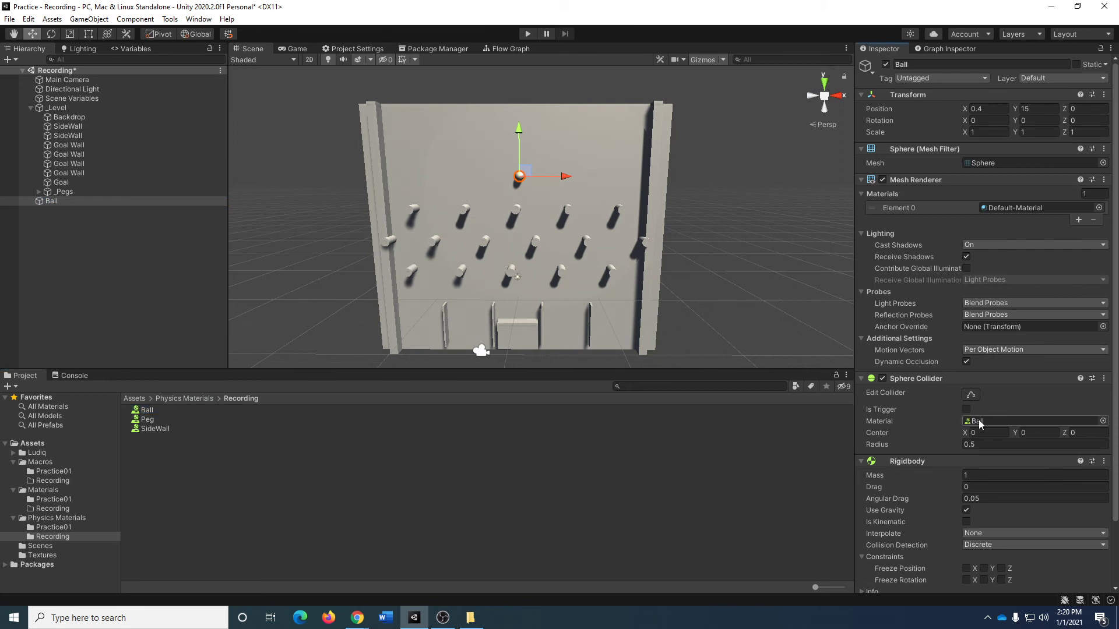
{"action": "left_click", "coordinate": [48, 192]}
{"action": "left_click", "coordinate": [39, 192]}
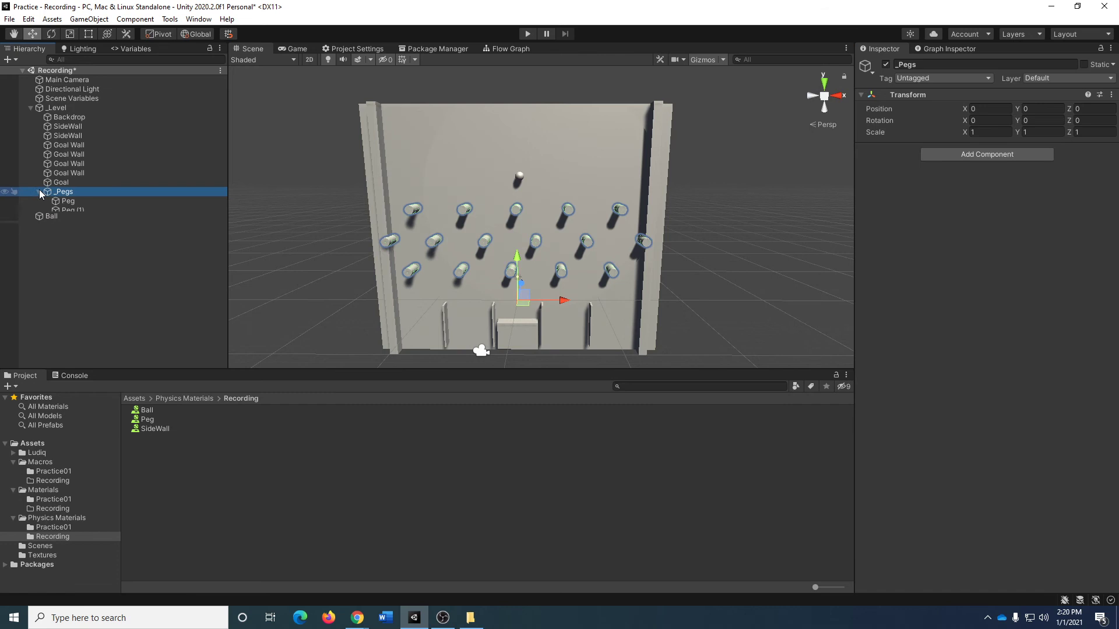
{"action": "left_click", "coordinate": [68, 201]}
{"action": "left_click", "coordinate": [76, 341], "text": "shift"}
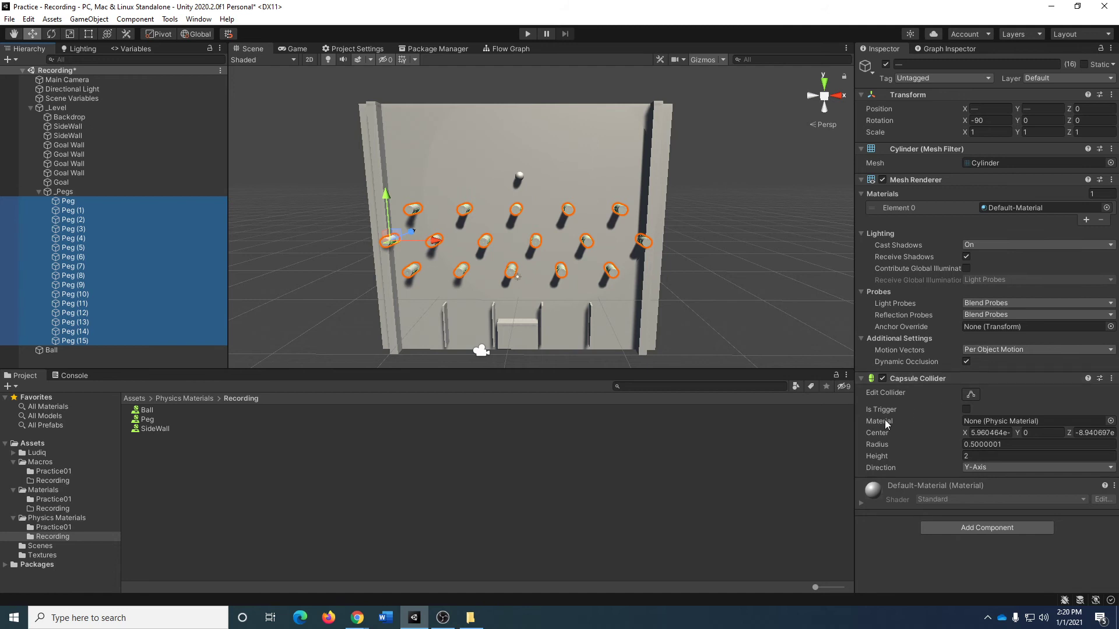
{"action": "left_click_drag", "start_coordinate": [149, 423], "coordinate": [991, 422]}
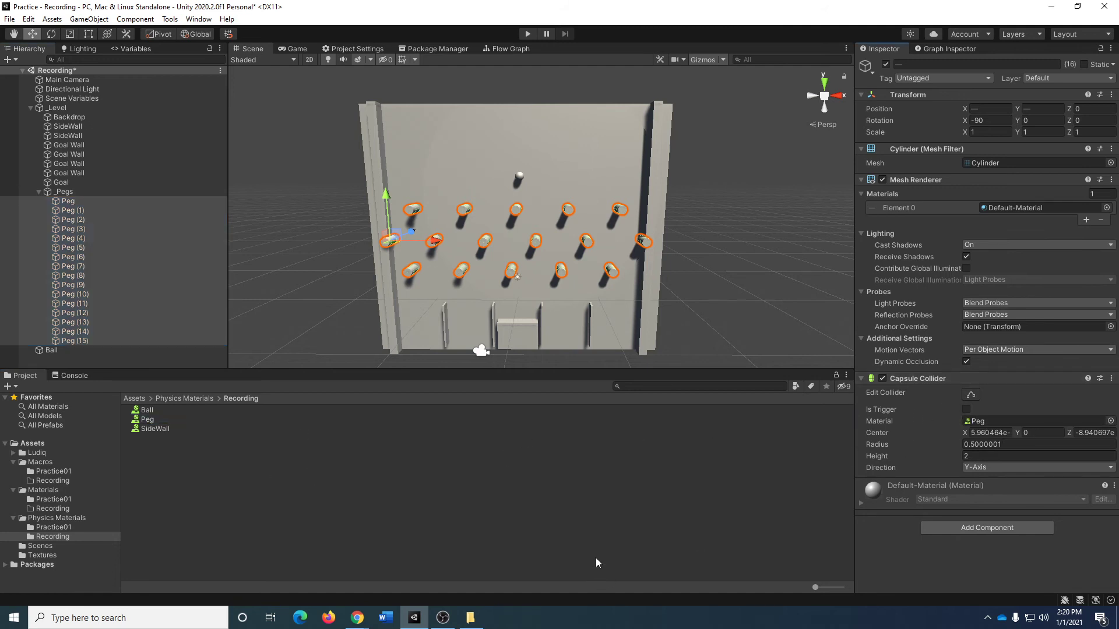
Collapse _Pegs and assign the SideWall physic material to the Box Colliders of both SideWall objects.
{"action": "left_click", "coordinate": [40, 194]}
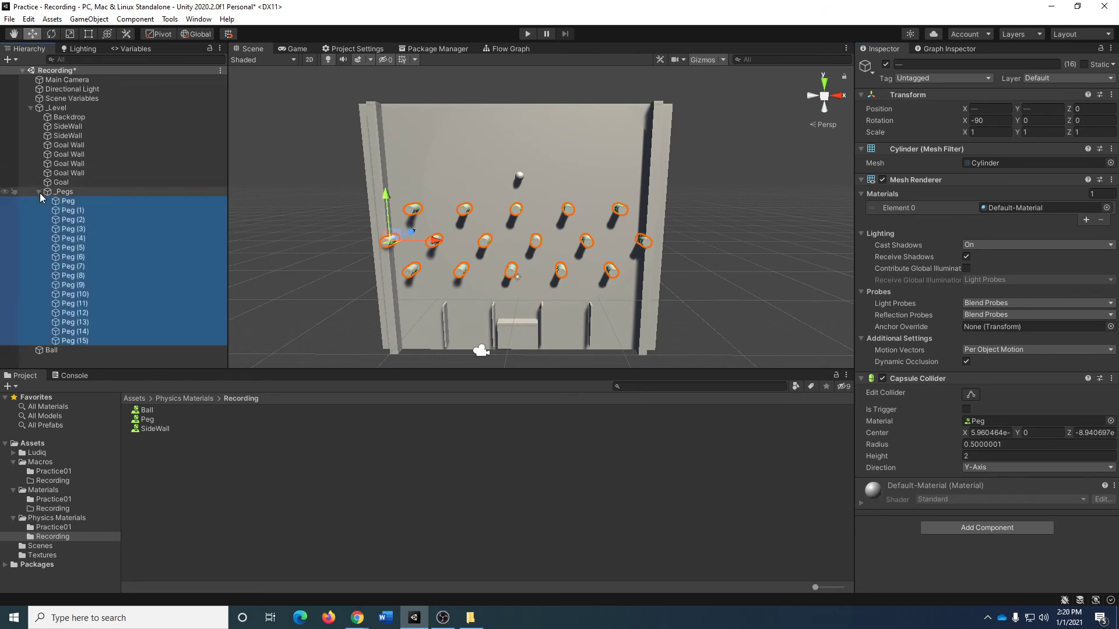
{"action": "left_click", "coordinate": [38, 192]}
{"action": "left_click", "coordinate": [67, 135]}
{"action": "left_click", "coordinate": [68, 127], "text": "ctrl"}
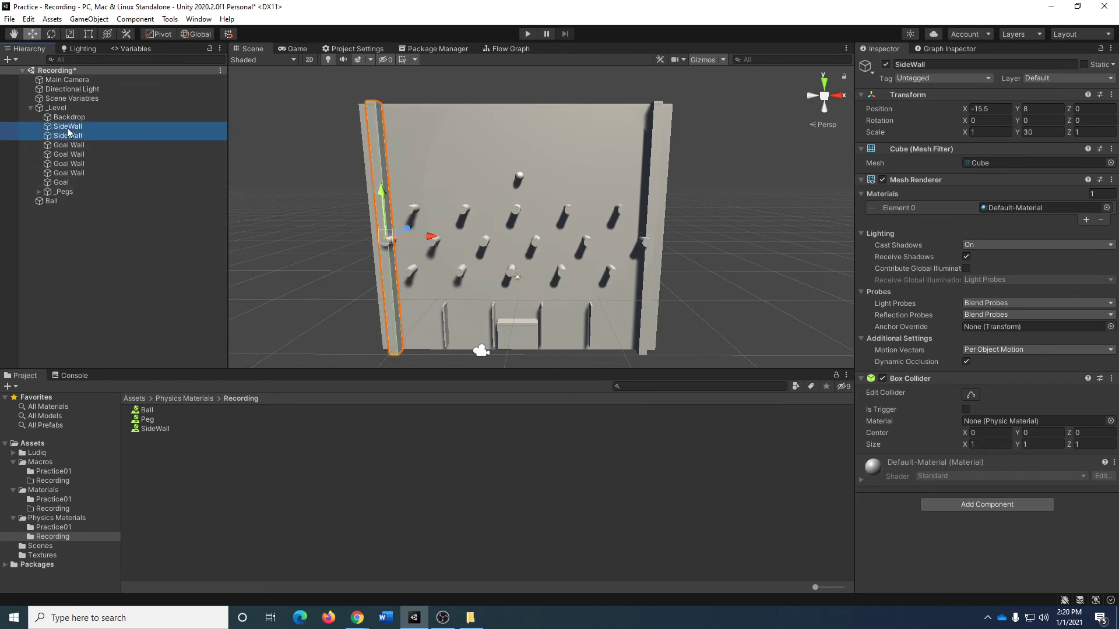
{"action": "left_click_drag", "start_coordinate": [158, 431], "coordinate": [991, 421]}
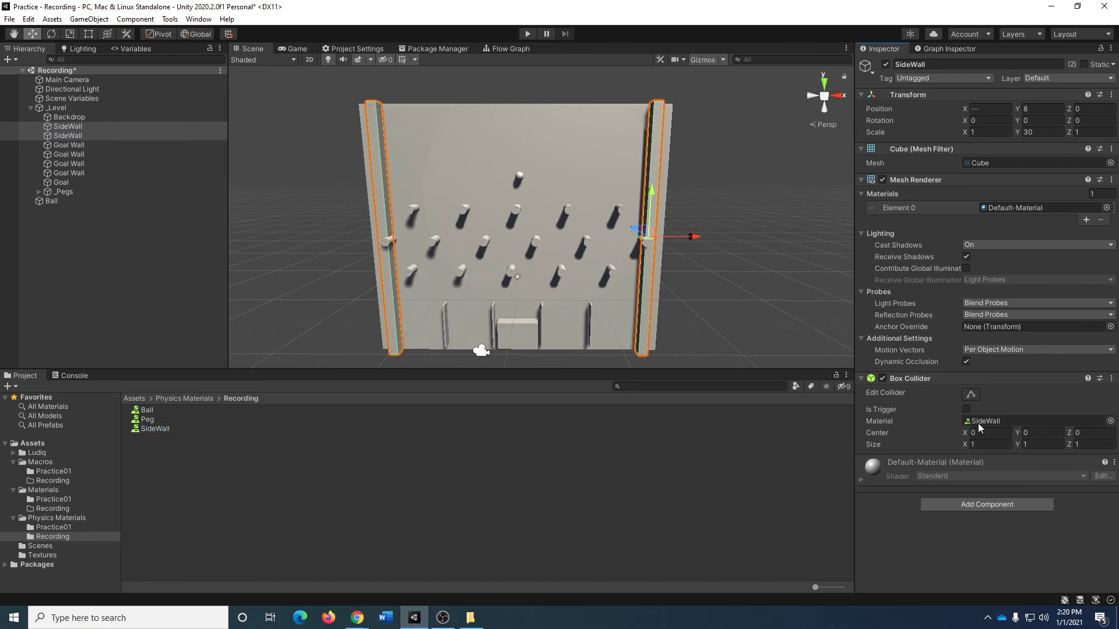
{"action": "left_click", "coordinate": [342, 526]}
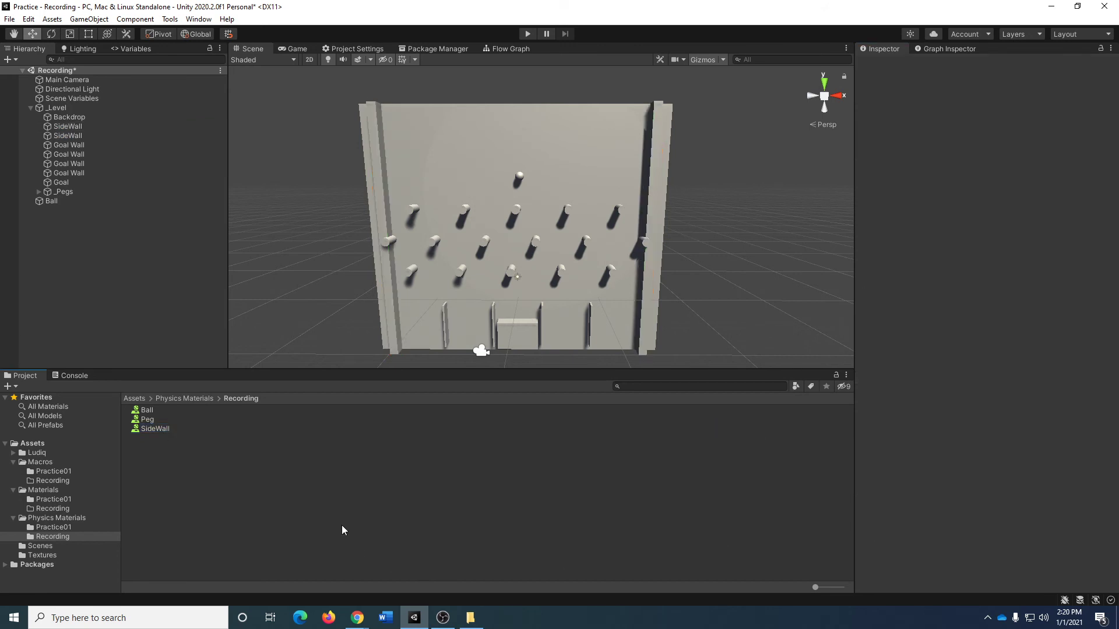
Play-test the ball drop twice with the physic materials applied, stopping after each run.
{"action": "left_click", "coordinate": [527, 35]}
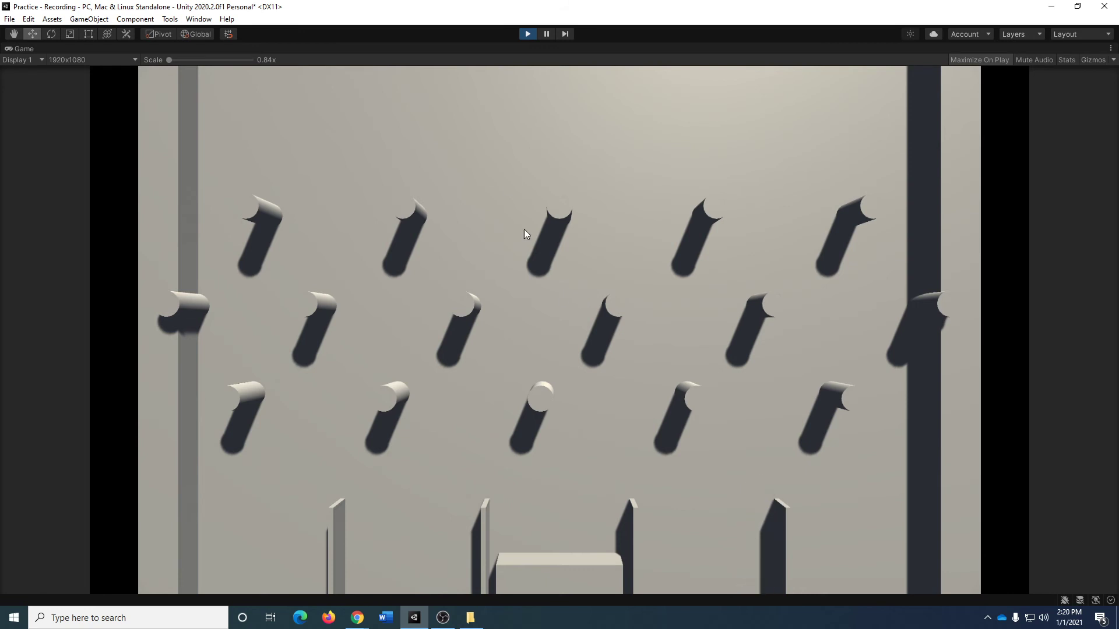
{"action": "left_click", "coordinate": [527, 34]}
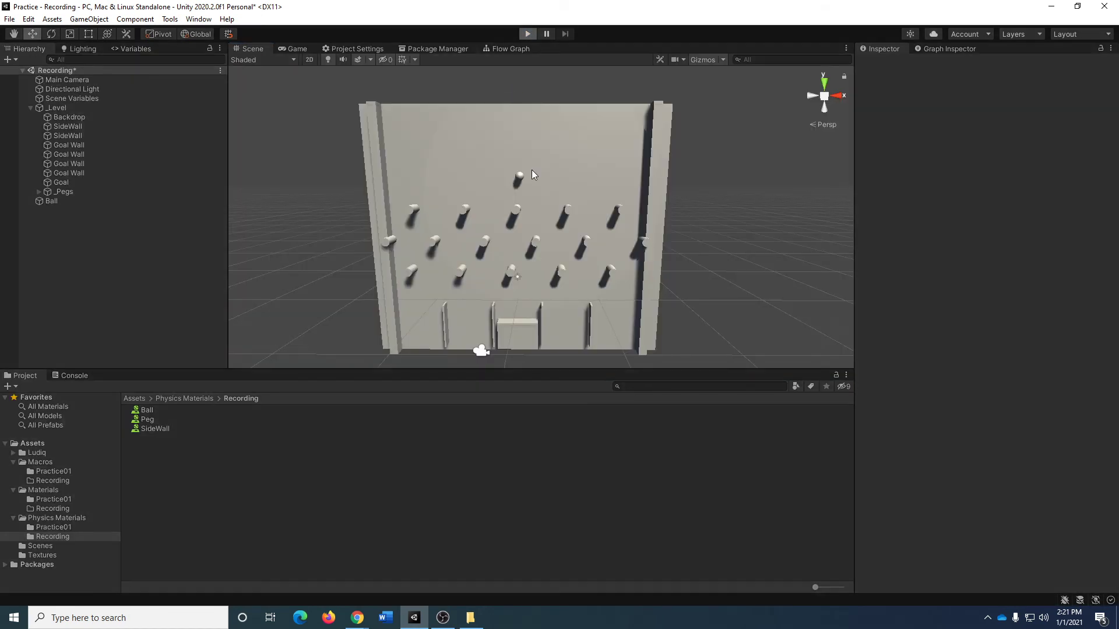
{"action": "key", "text": "ctrl+p"}
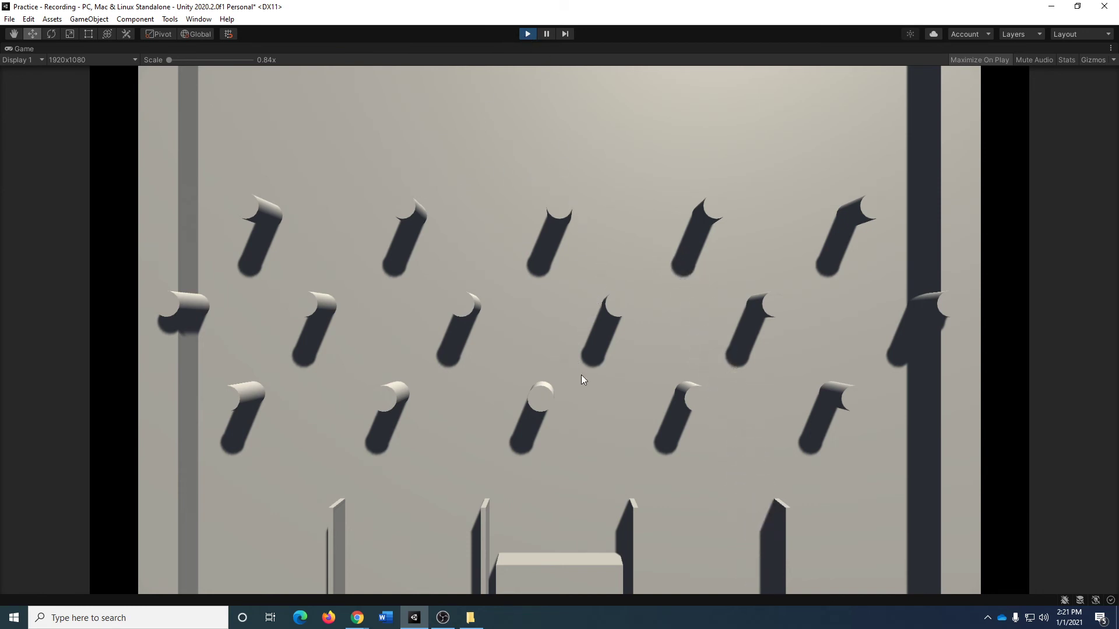
{"action": "left_click", "coordinate": [526, 34]}
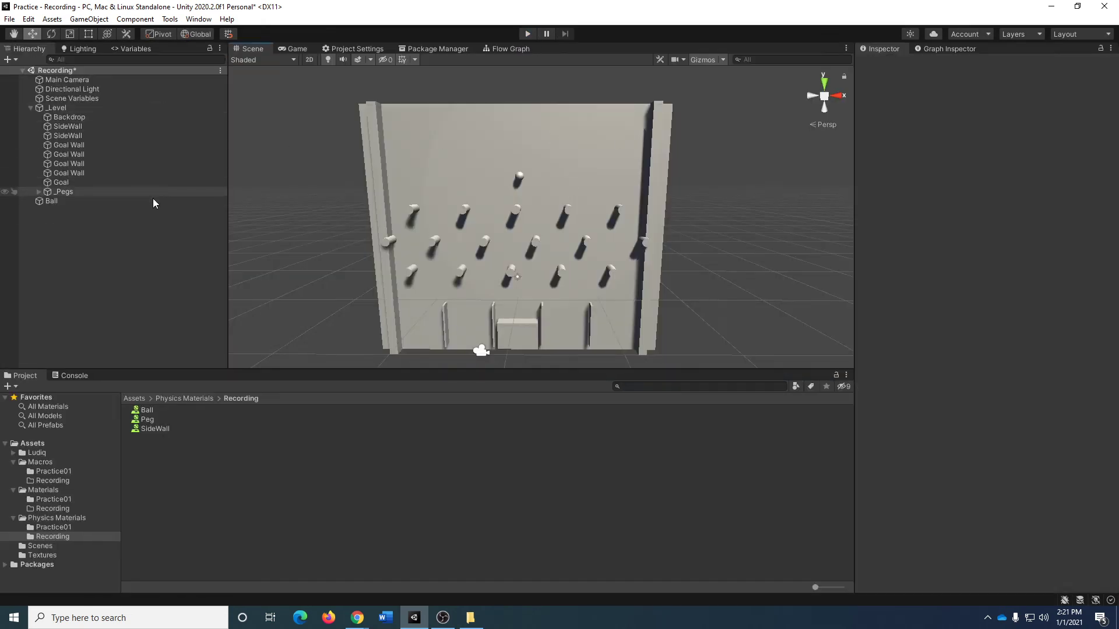
Set the Ball's X position to 0 and play-test the drop onto the centre peg.
{"action": "left_click", "coordinate": [152, 201]}
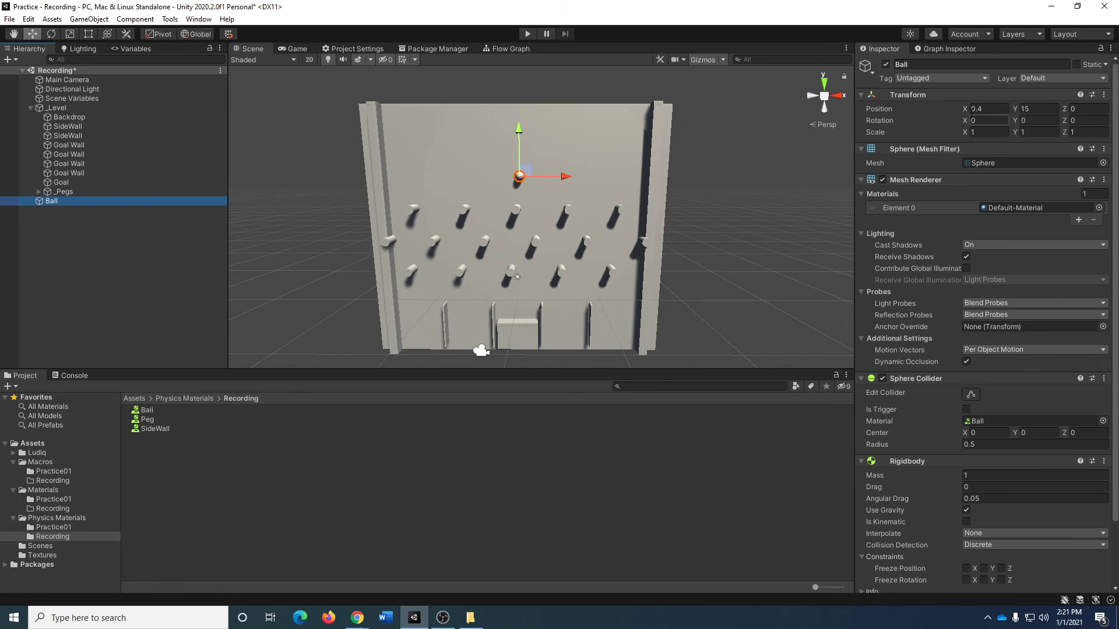
{"action": "left_click", "coordinate": [987, 109]}
{"action": "type", "text": "0"}
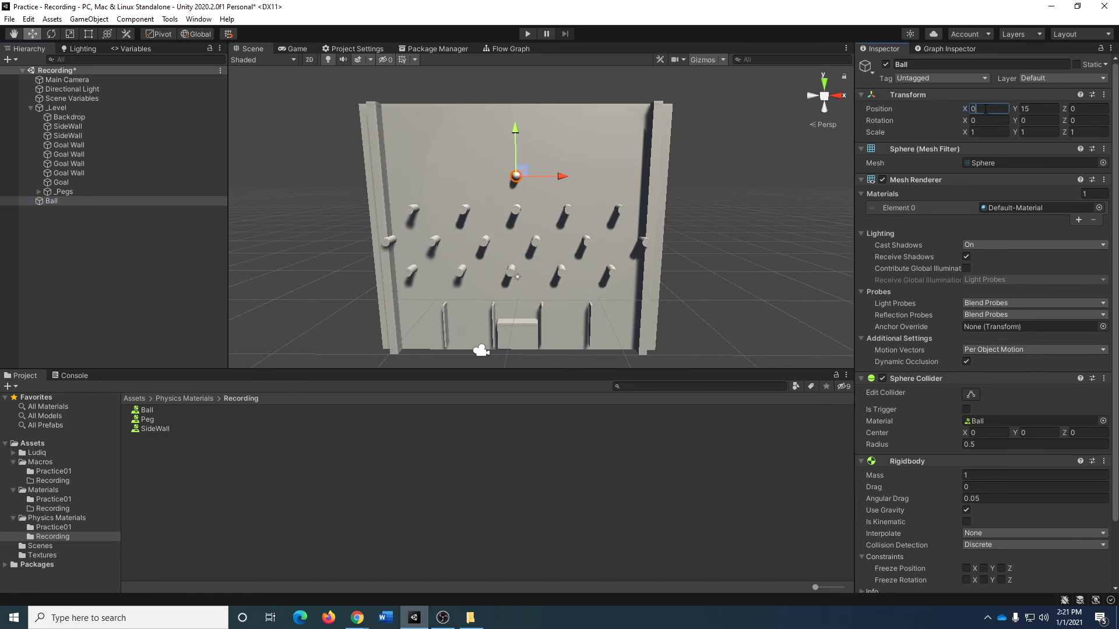
{"action": "left_click", "coordinate": [527, 34]}
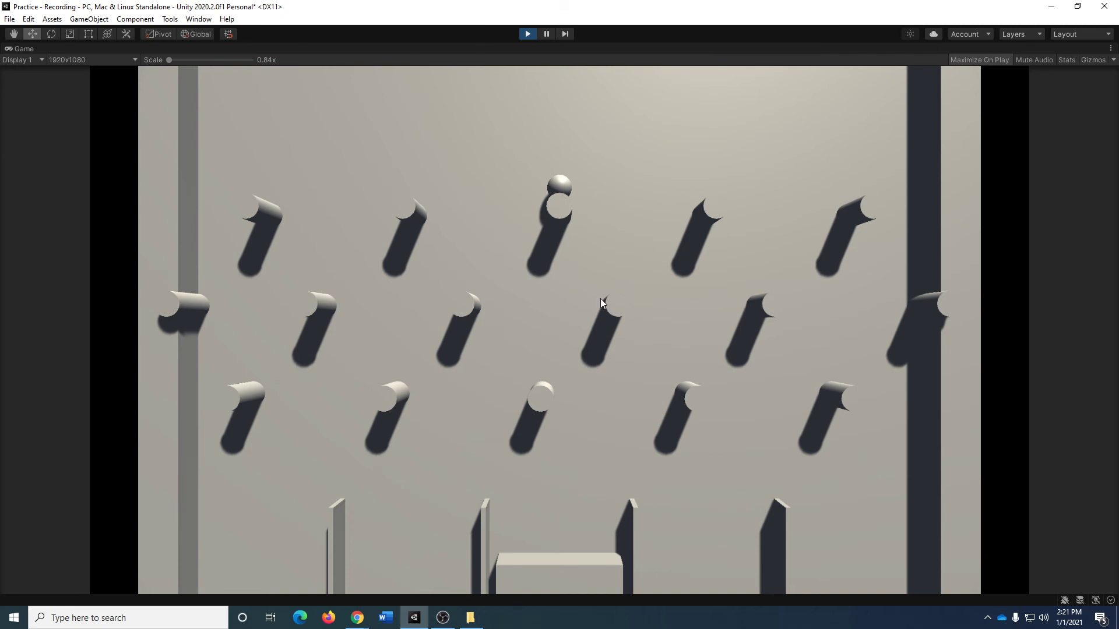
{"action": "left_click", "coordinate": [532, 35]}
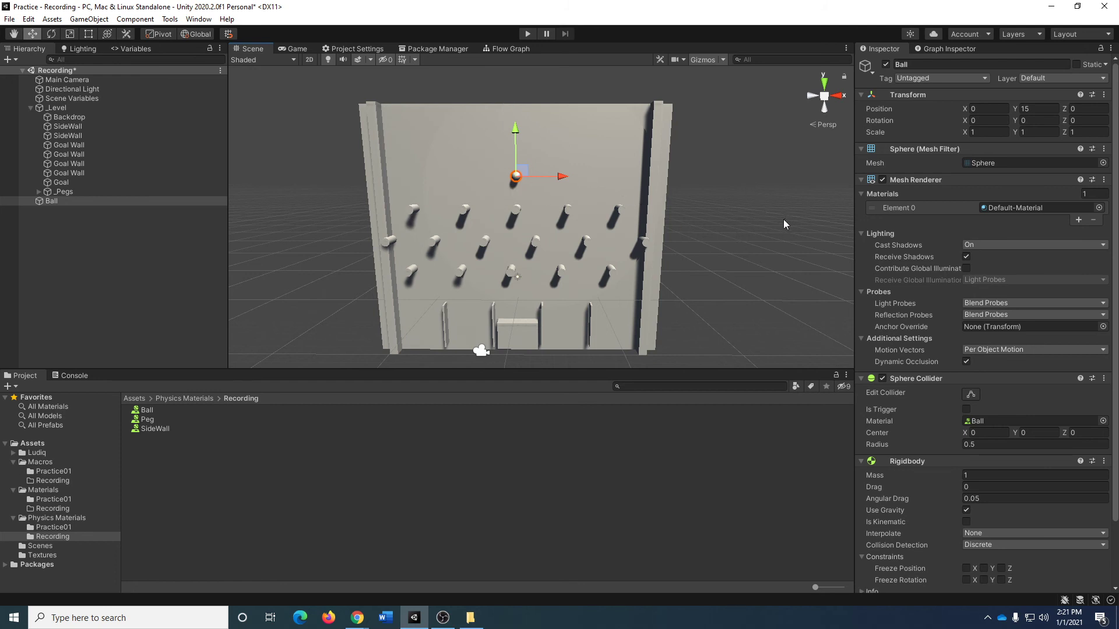
Freeze the Z position of the Ball in its Rigidbody constraints.
{"action": "left_click_drag", "start_coordinate": [783, 219], "coordinate": [449, 259], "text": "alt"}
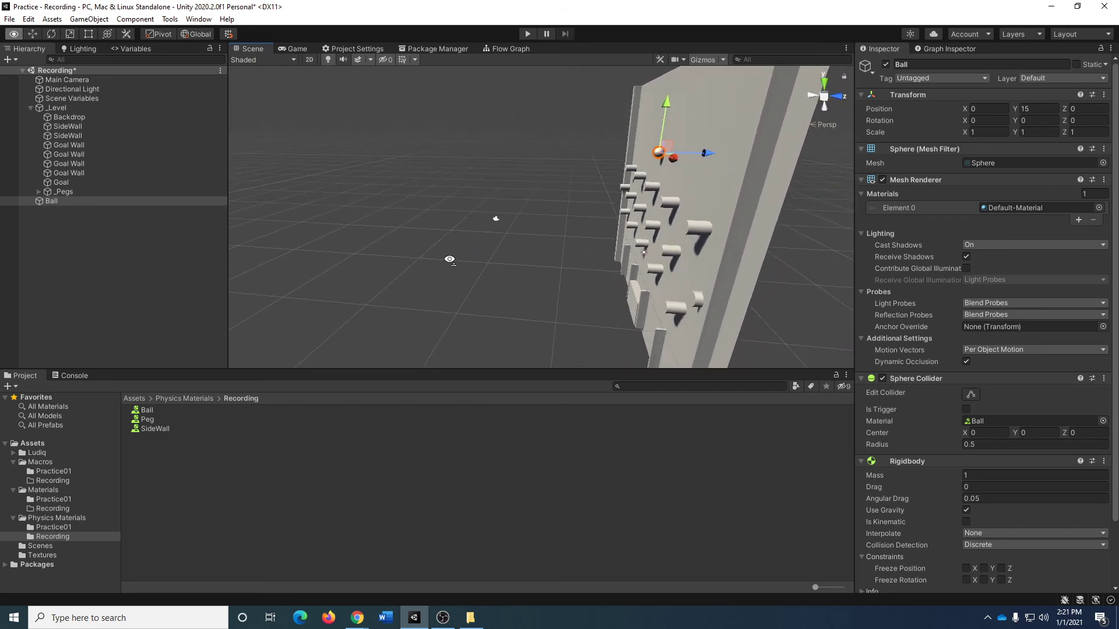
{"action": "key", "text": "d"}
{"action": "right_click_drag", "start_coordinate": [450, 259], "coordinate": [449, 259]}
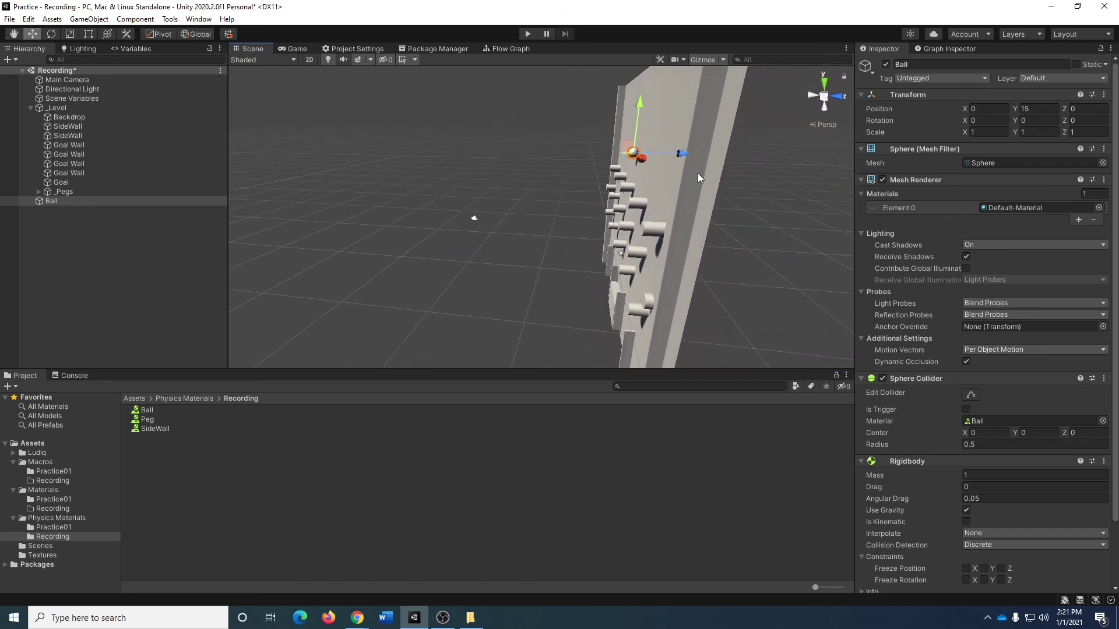
{"action": "left_click_drag", "start_coordinate": [496, 260], "coordinate": [850, 423], "text": "alt"}
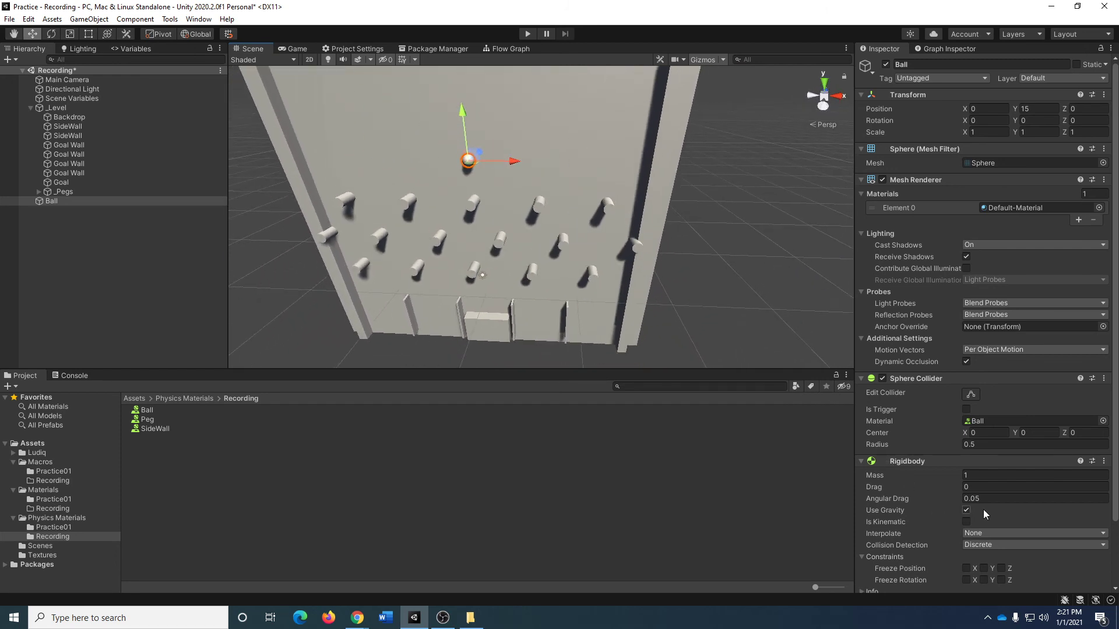
{"action": "scroll", "coordinate": [995, 510], "scroll_direction": "down", "scroll_amount": 3}
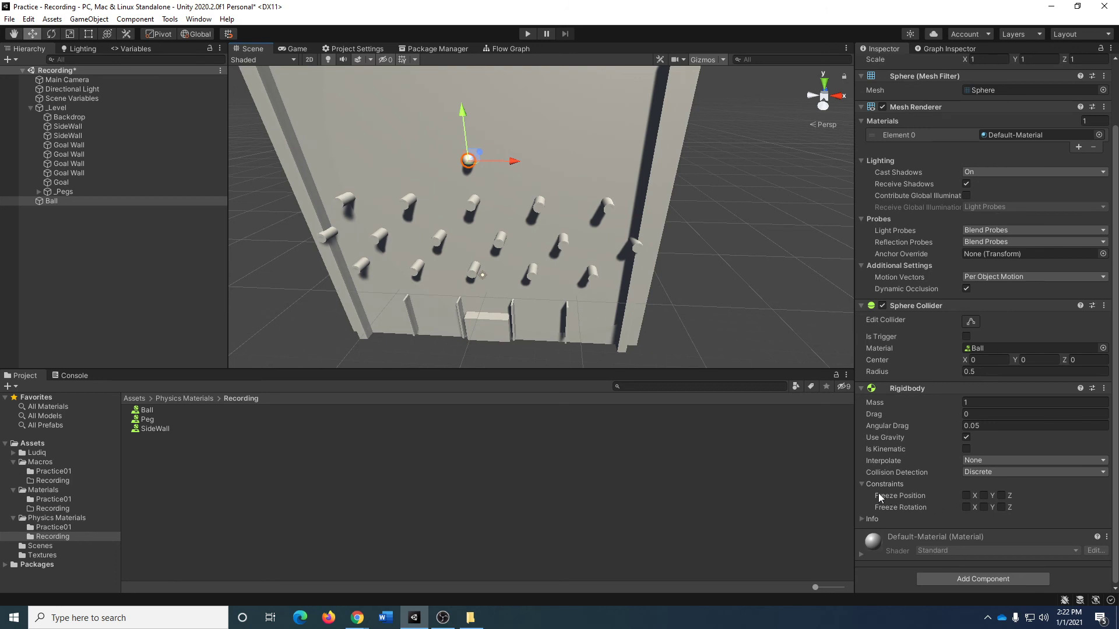
{"action": "left_click", "coordinate": [1002, 495]}
{"action": "left_click_drag", "start_coordinate": [687, 101], "coordinate": [504, 169], "text": "alt"}
Create a new material named Backdrop in the Recording folder under Assets > Materials.
{"action": "left_click", "coordinate": [133, 399]}
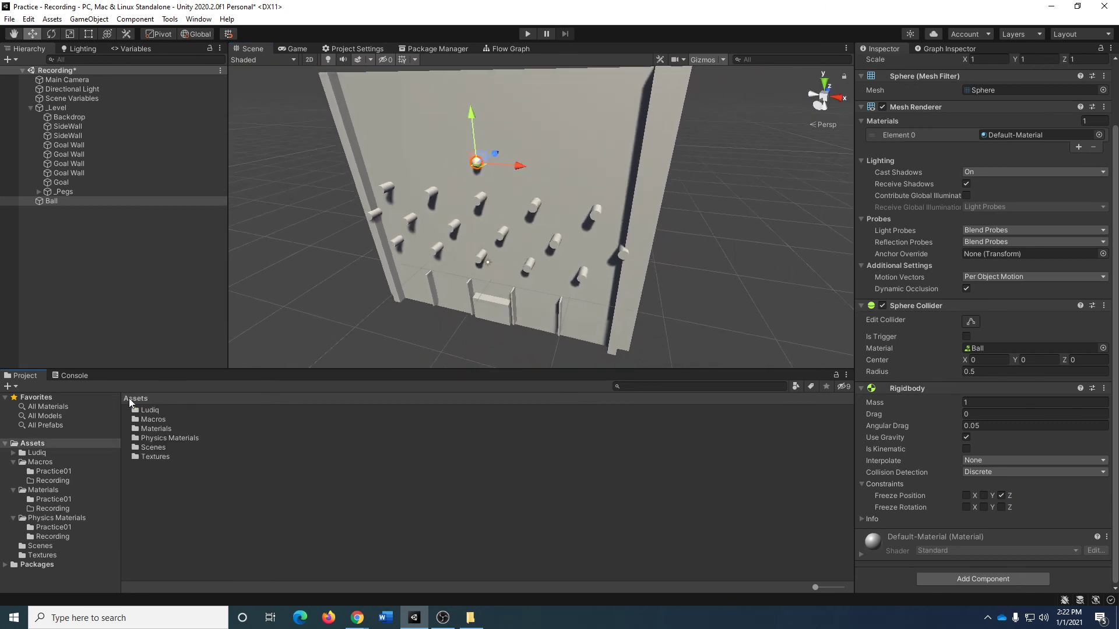
{"action": "double_click", "coordinate": [155, 429]}
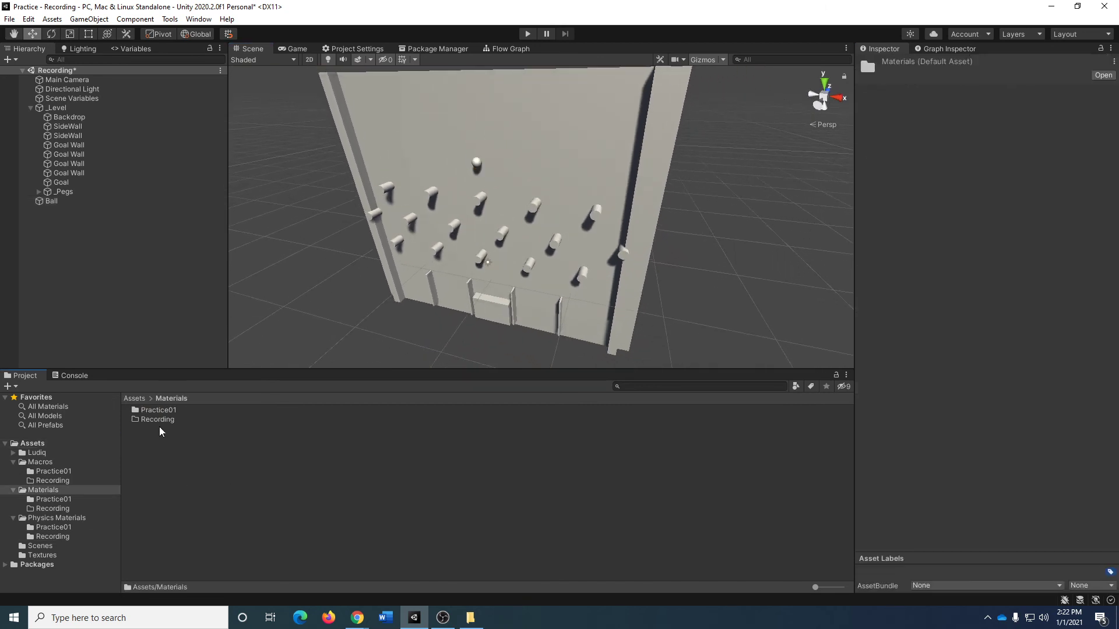
{"action": "double_click", "coordinate": [156, 420]}
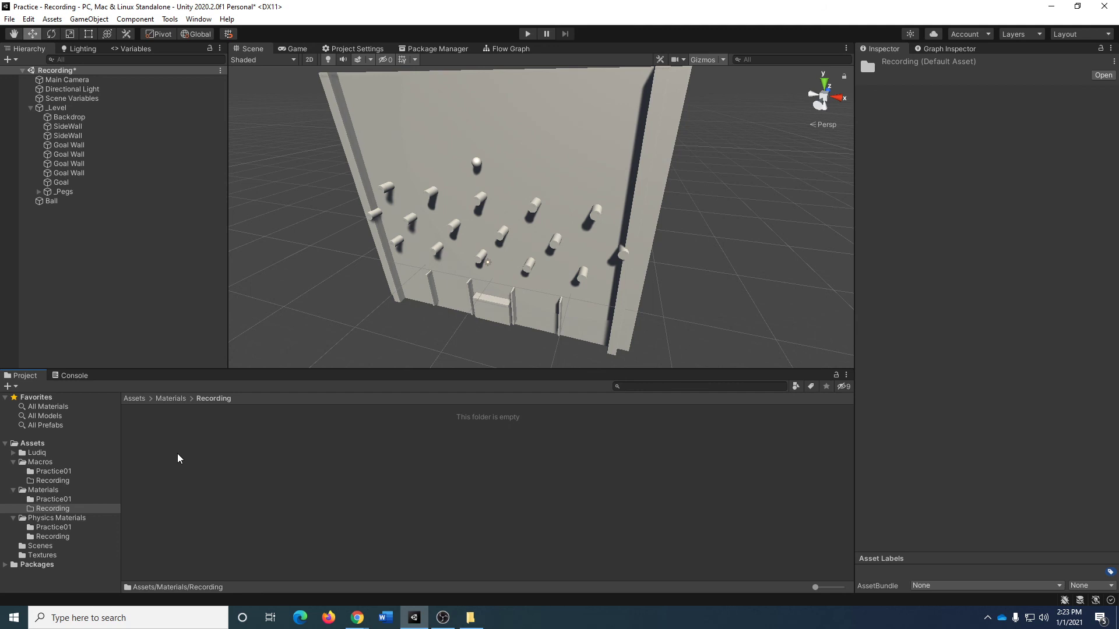
{"action": "right_click", "coordinate": [163, 464]}
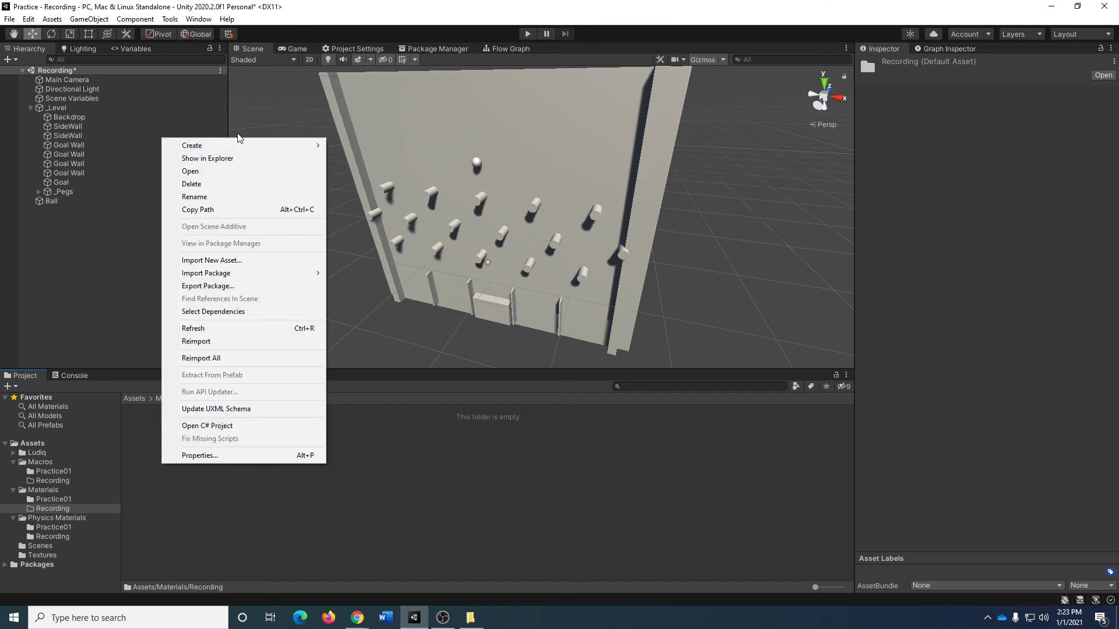
{"action": "mouse_move", "coordinate": [250, 150]}
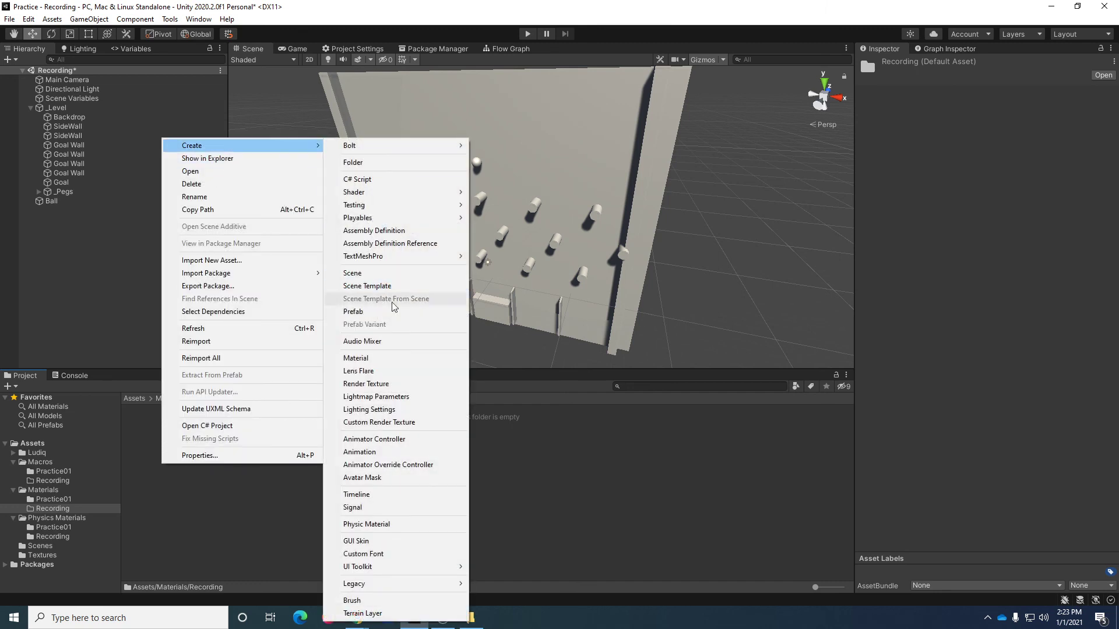
{"action": "left_click", "coordinate": [411, 358]}
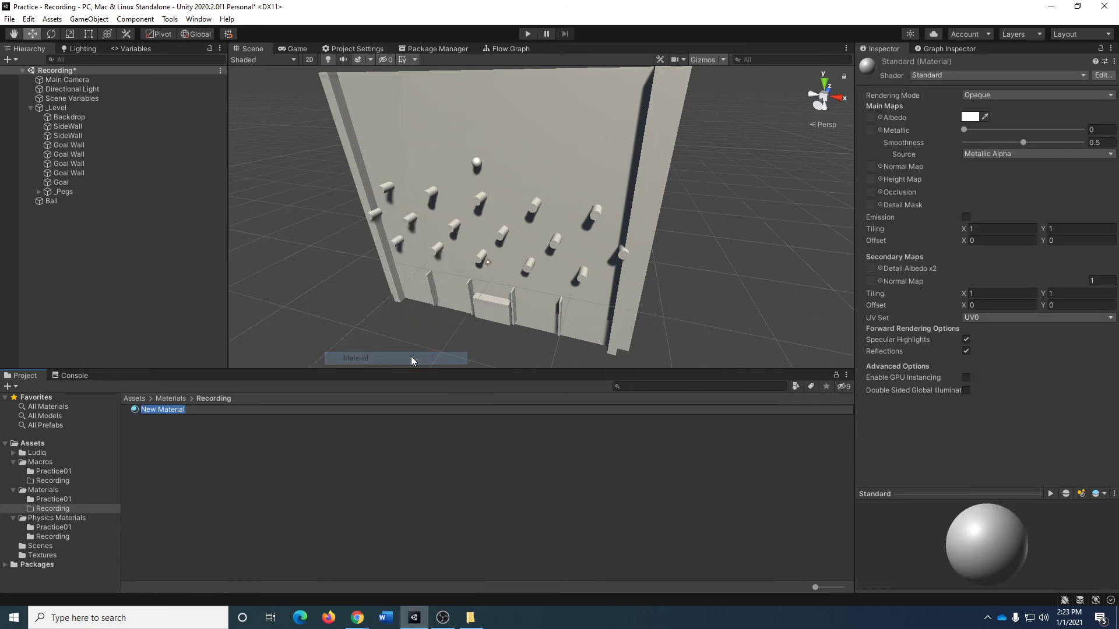
{"action": "type", "text": "Backdrop"}
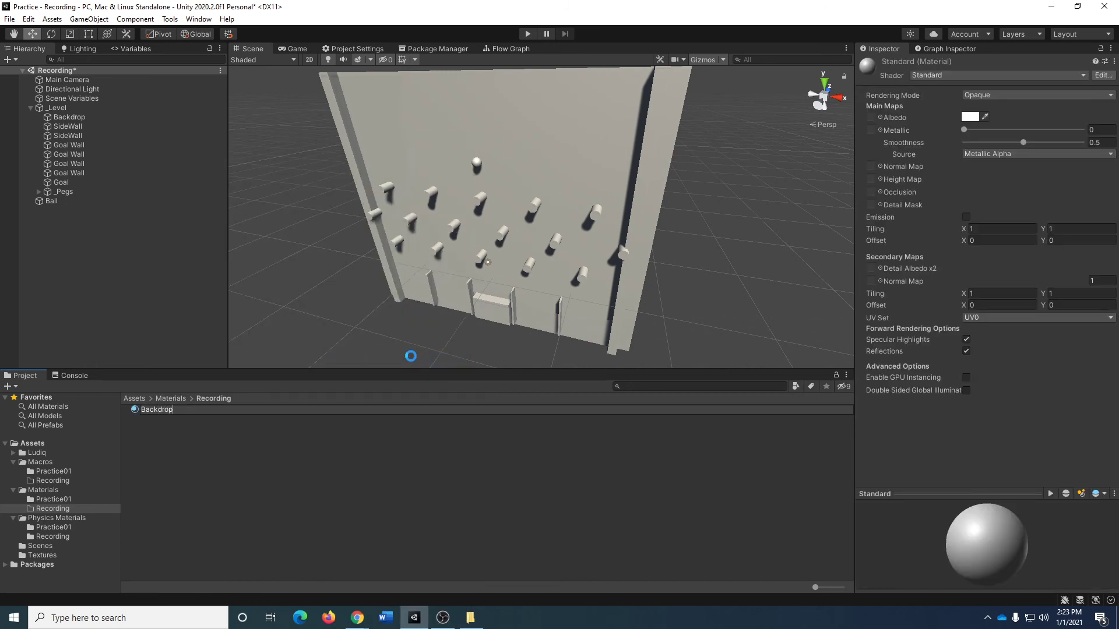
{"action": "key", "text": "Return"}
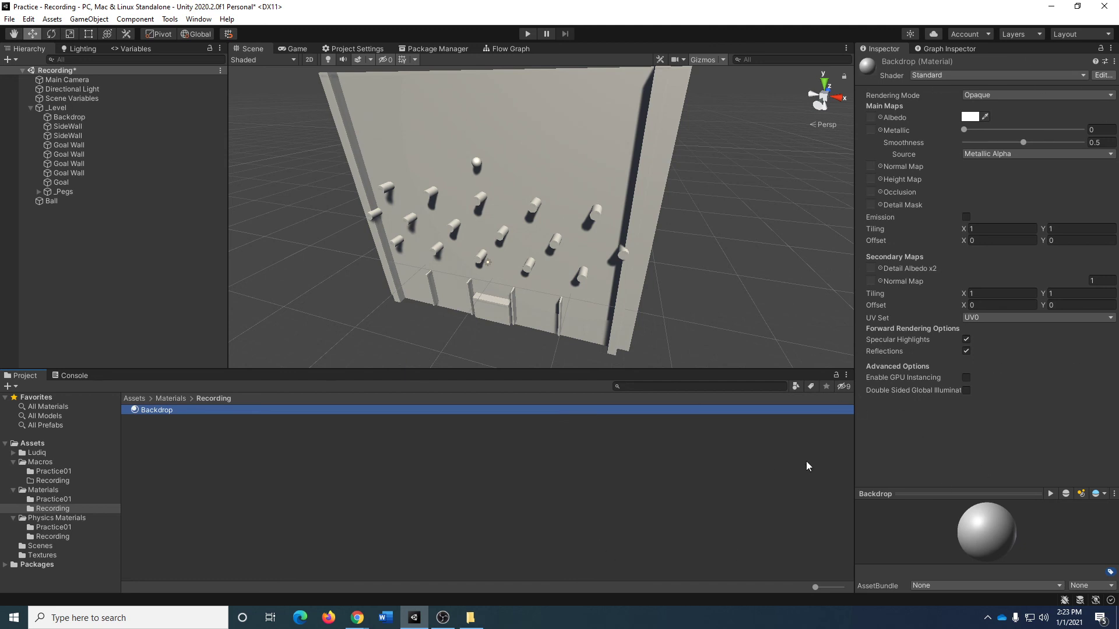
Set the Backdrop material's shader to Unlit/Texture and assign NASA_Hubble_Telescope as its base texture.
{"action": "left_click", "coordinate": [955, 76]}
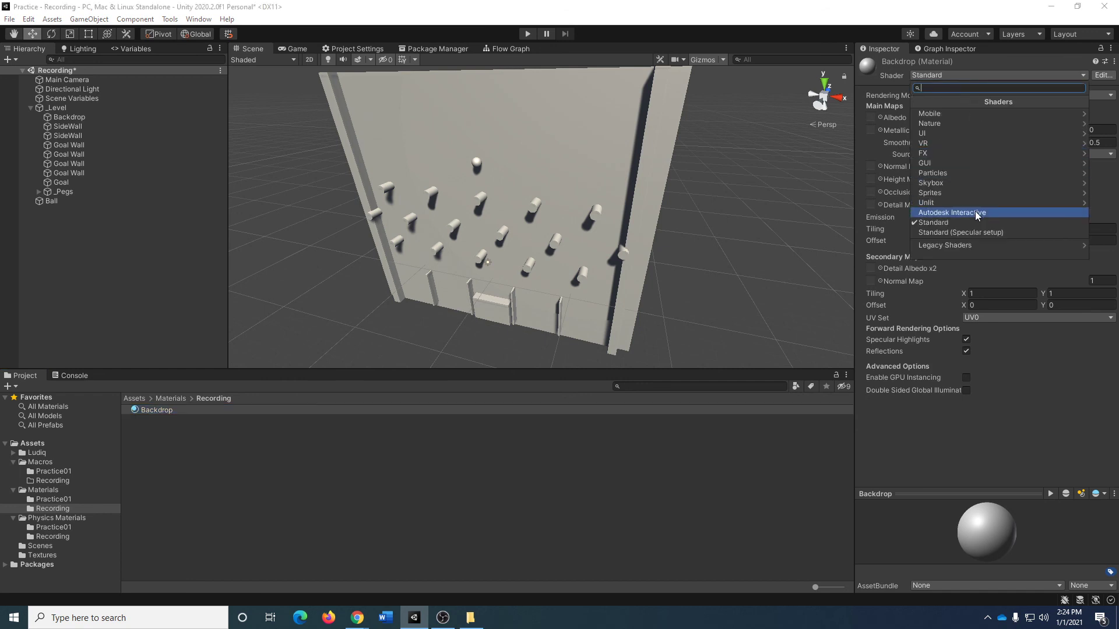
{"action": "left_click", "coordinate": [962, 203]}
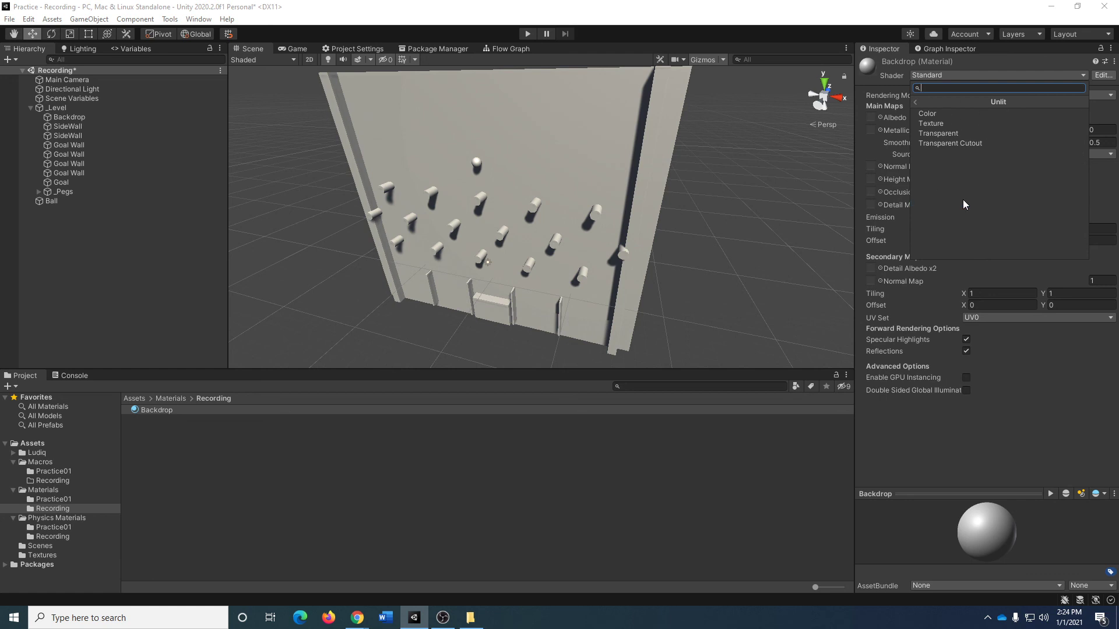
{"action": "left_click", "coordinate": [978, 124]}
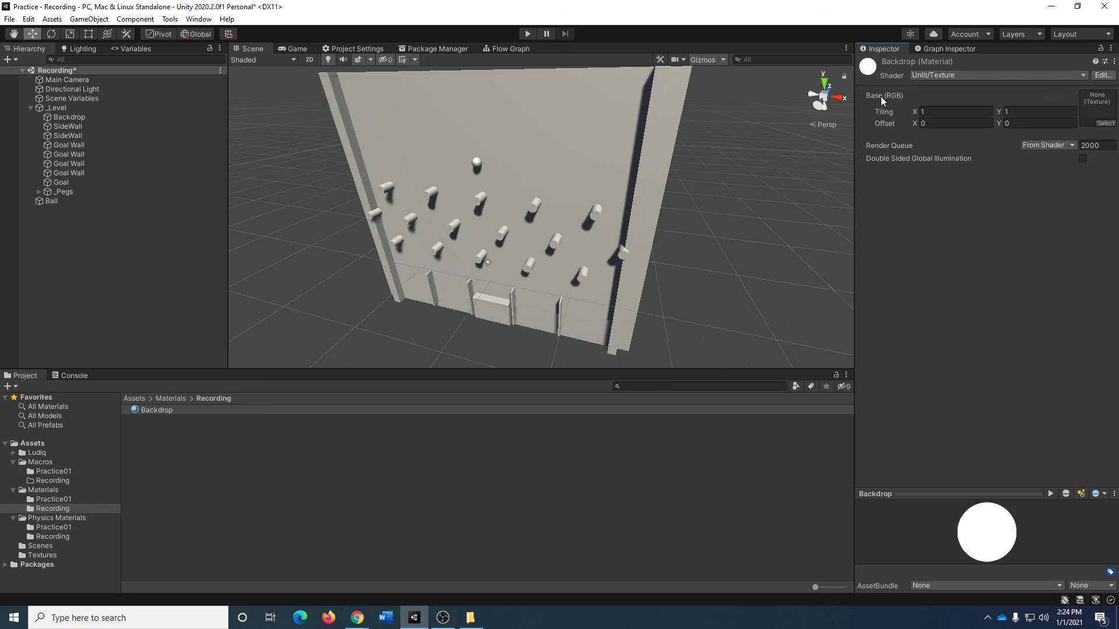
{"action": "left_click", "coordinate": [1107, 123]}
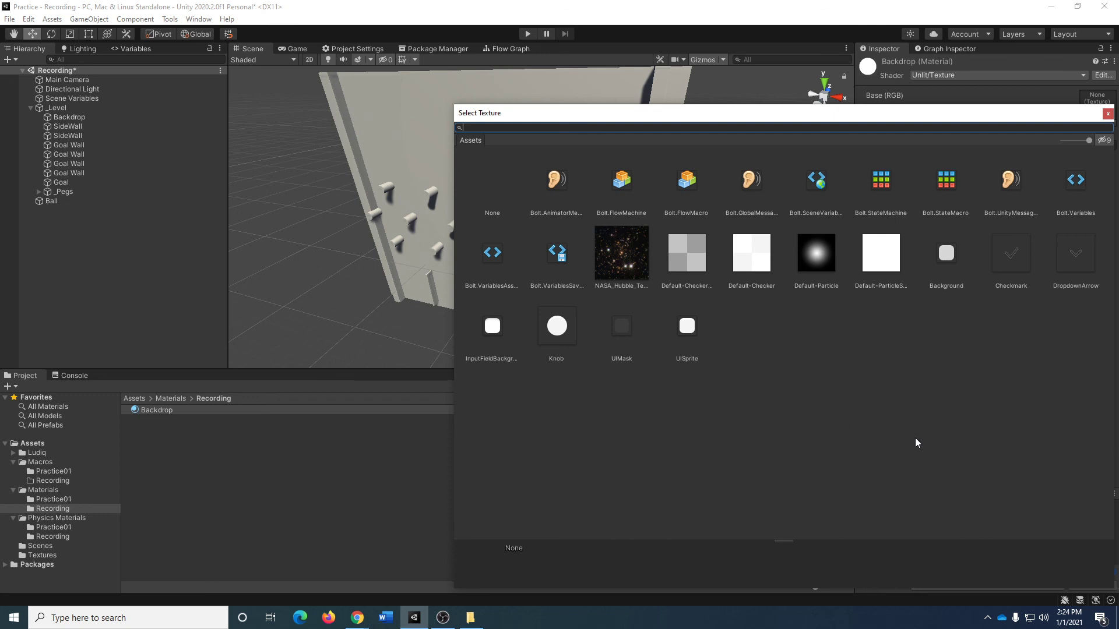
{"action": "left_click_drag", "start_coordinate": [1040, 110], "coordinate": [901, 96]}
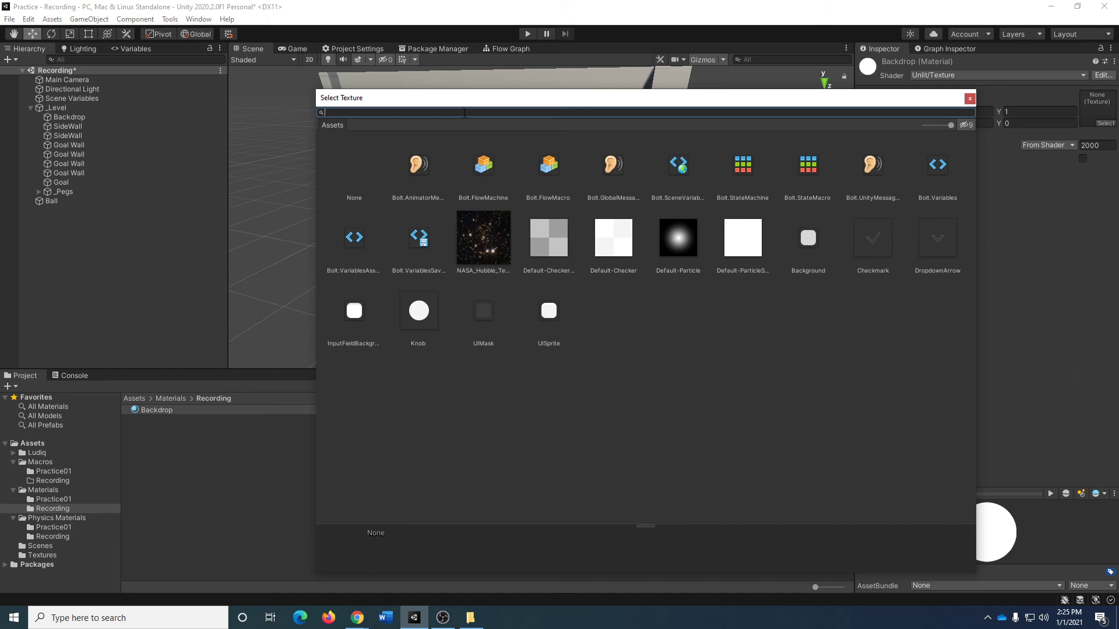
{"action": "type", "text": "nasa"}
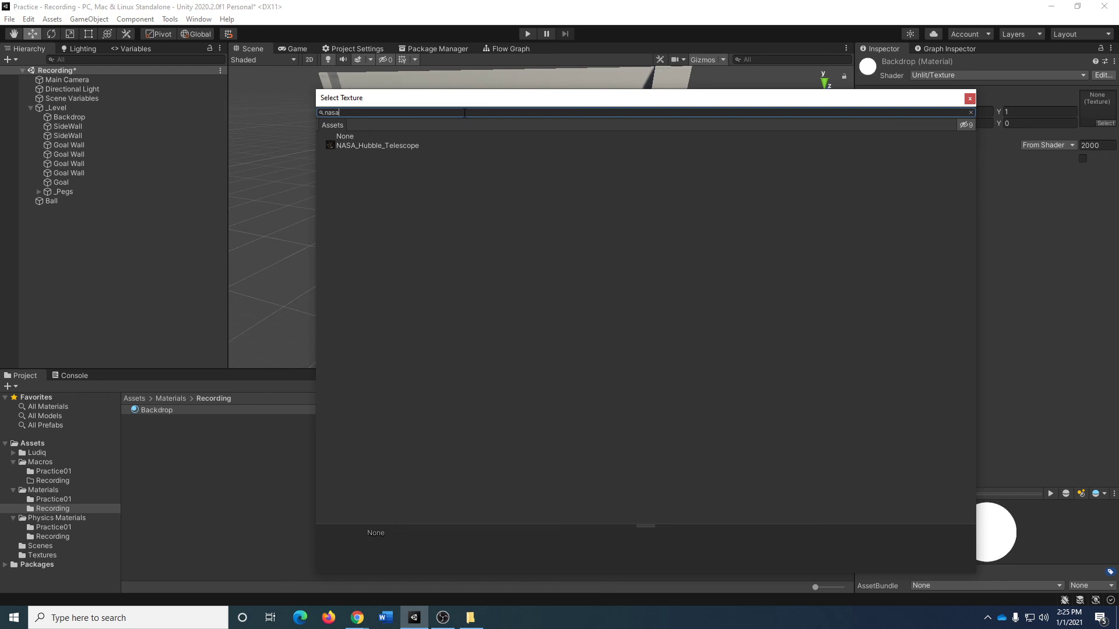
{"action": "double_click", "coordinate": [352, 146]}
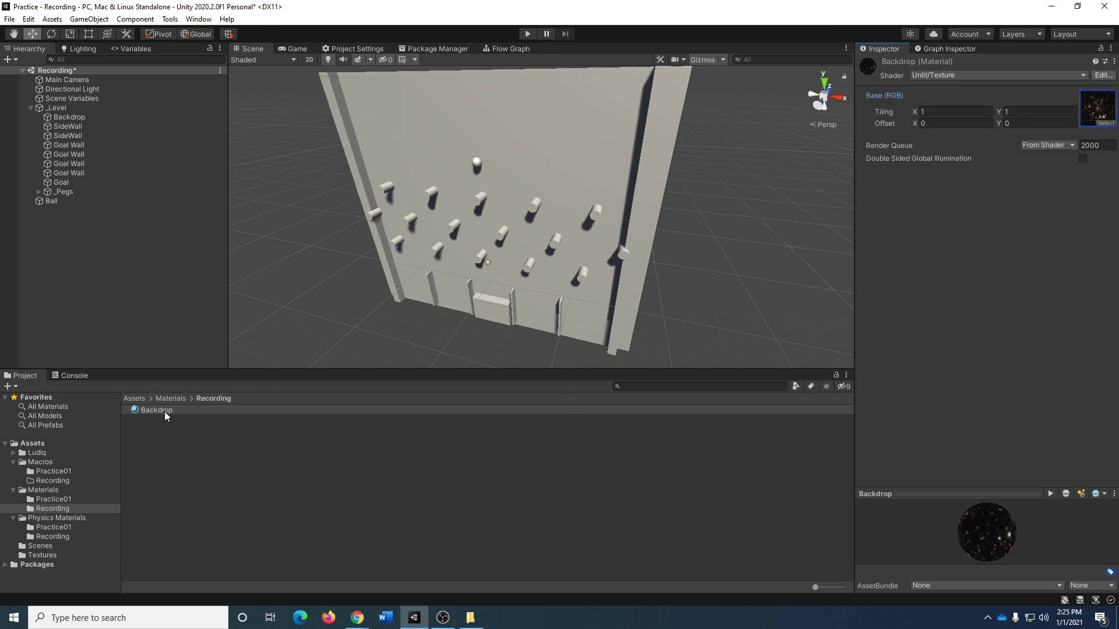
Apply the Backdrop material to the backdrop plane in the scene and check the material assigned in its Mesh Renderer.
{"action": "left_click_drag", "start_coordinate": [164, 411], "coordinate": [469, 114]}
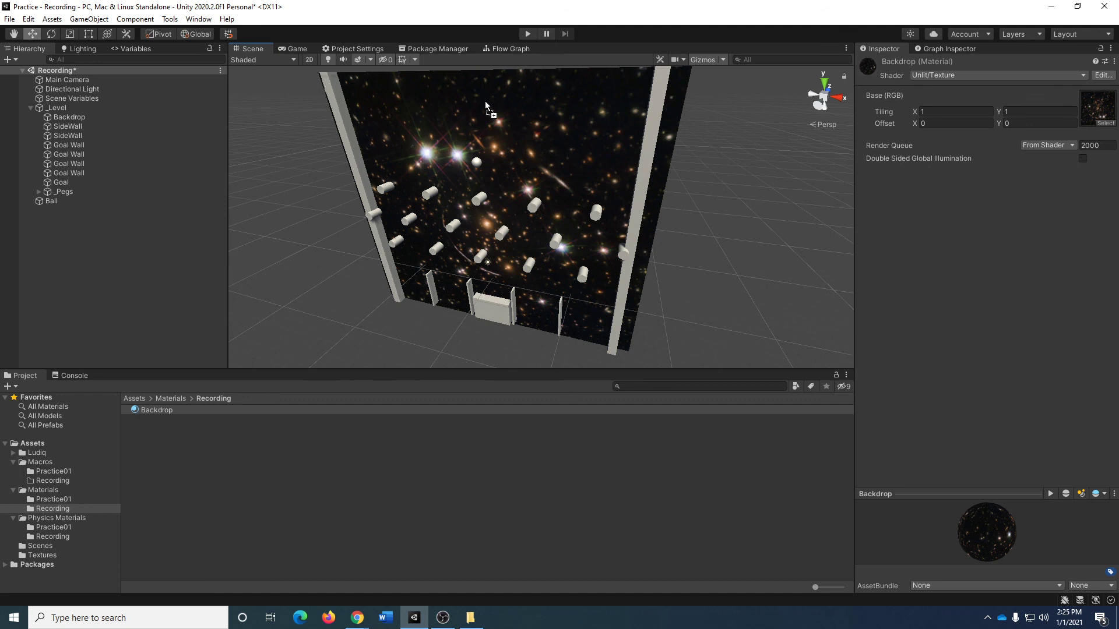
{"action": "left_click", "coordinate": [126, 116]}
{"action": "left_click", "coordinate": [862, 194]}
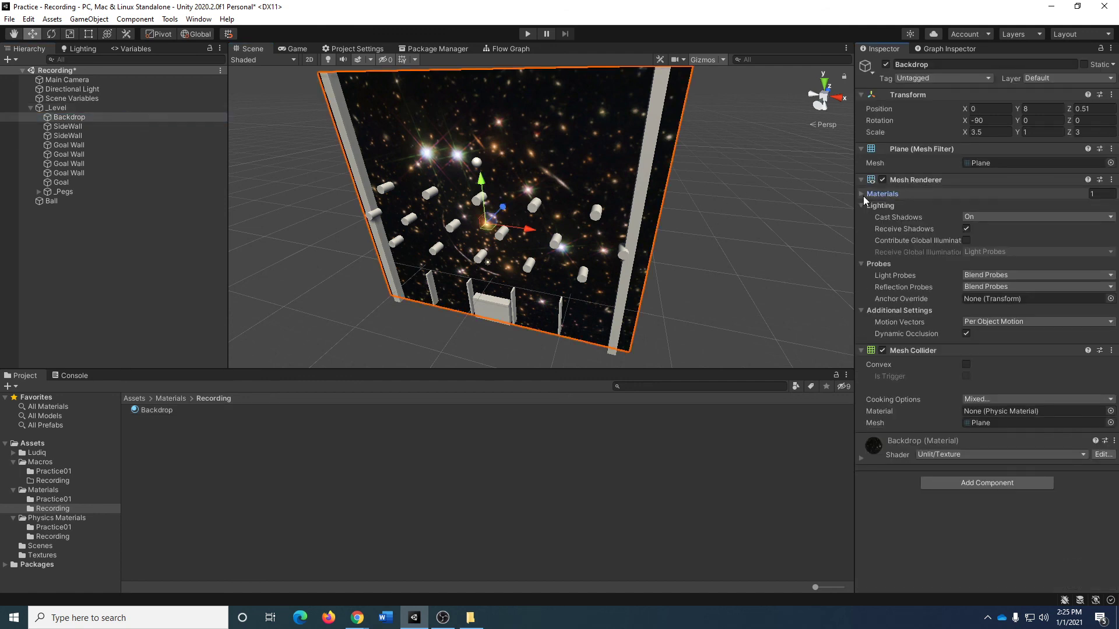
{"action": "left_click", "coordinate": [863, 196]}
{"action": "left_click", "coordinate": [863, 196]}
{"action": "left_click", "coordinate": [863, 196]}
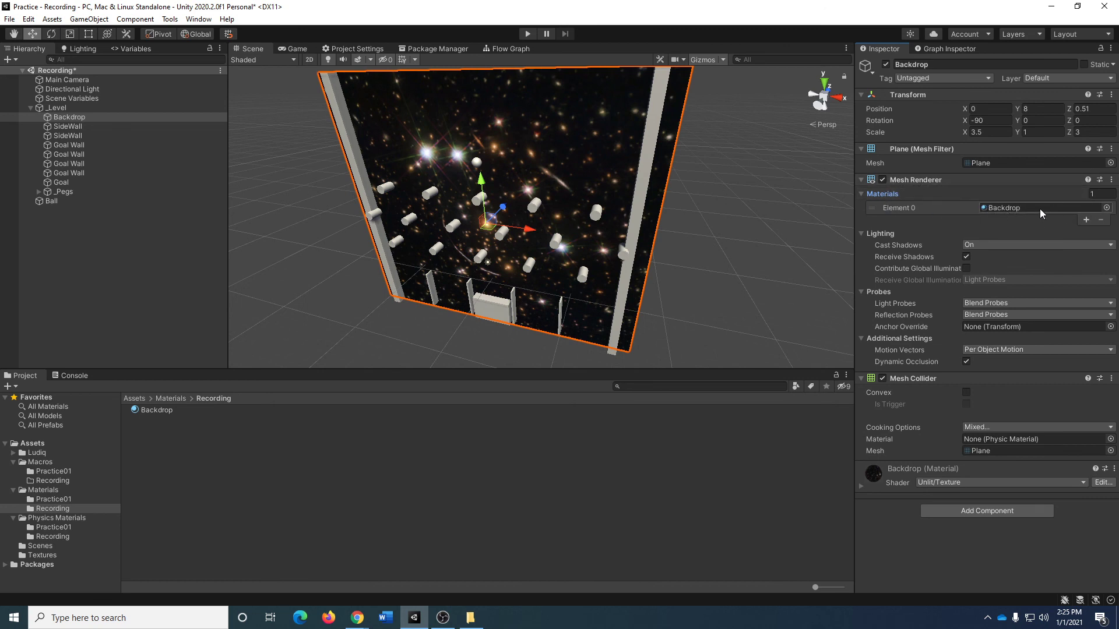
Set the Backdrop object's X scale to 3.35 while viewing the camera's game output, then deselect it and save the scene.
{"action": "left_click", "coordinate": [297, 49]}
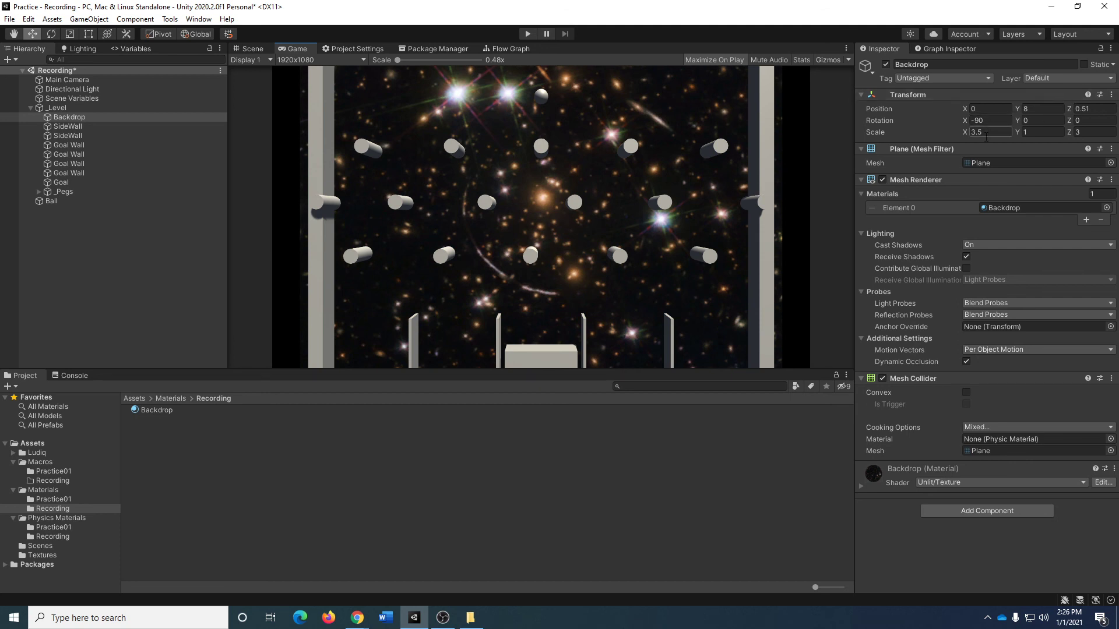
{"action": "left_click", "coordinate": [964, 134]}
{"action": "left_click_drag", "start_coordinate": [963, 134], "coordinate": [959, 134]}
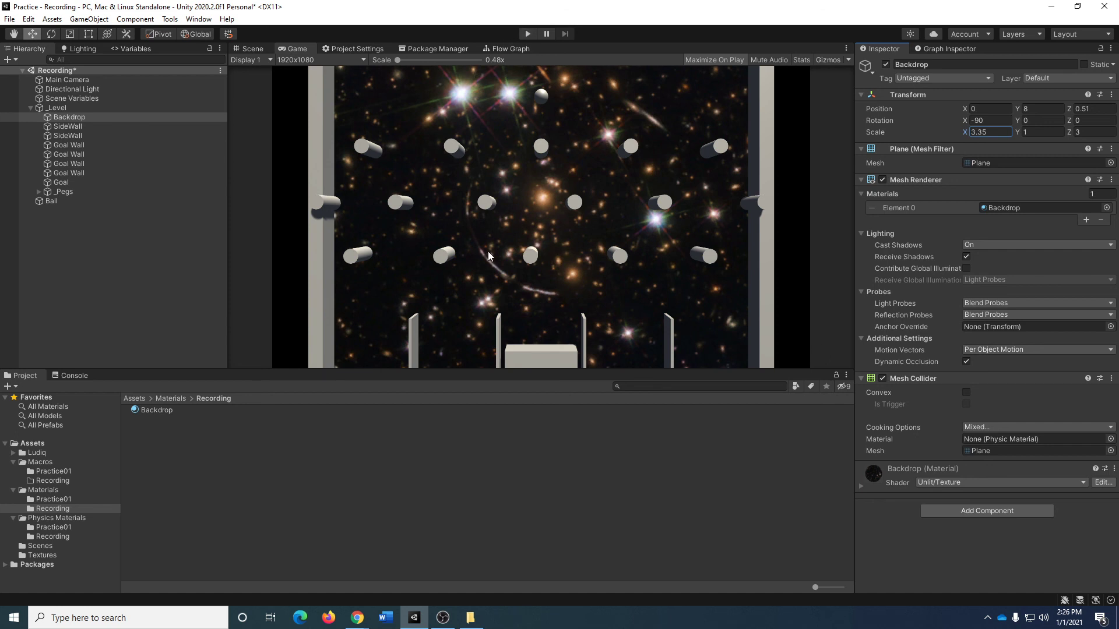
{"action": "left_click", "coordinate": [82, 254]}
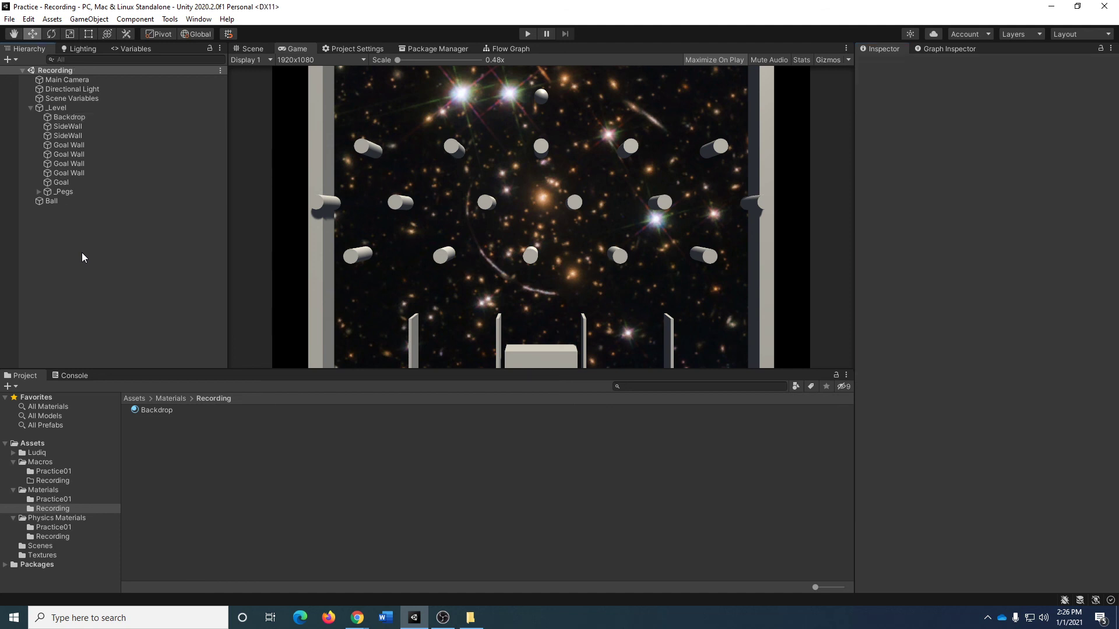